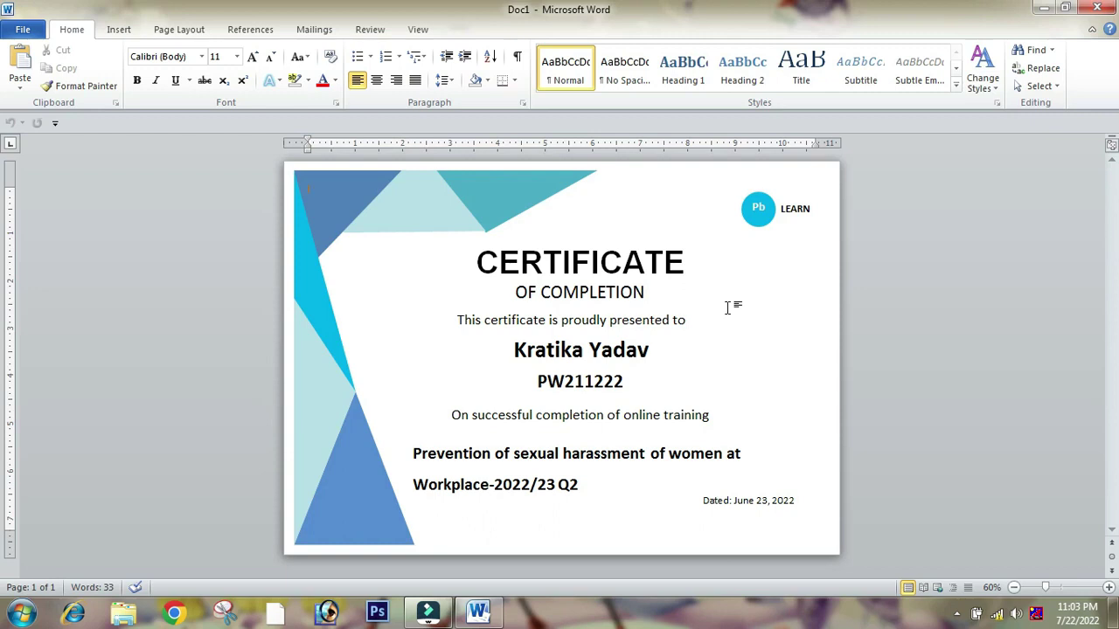
- Close the Word window that holds the finished certificate
left_click(1094, 9)
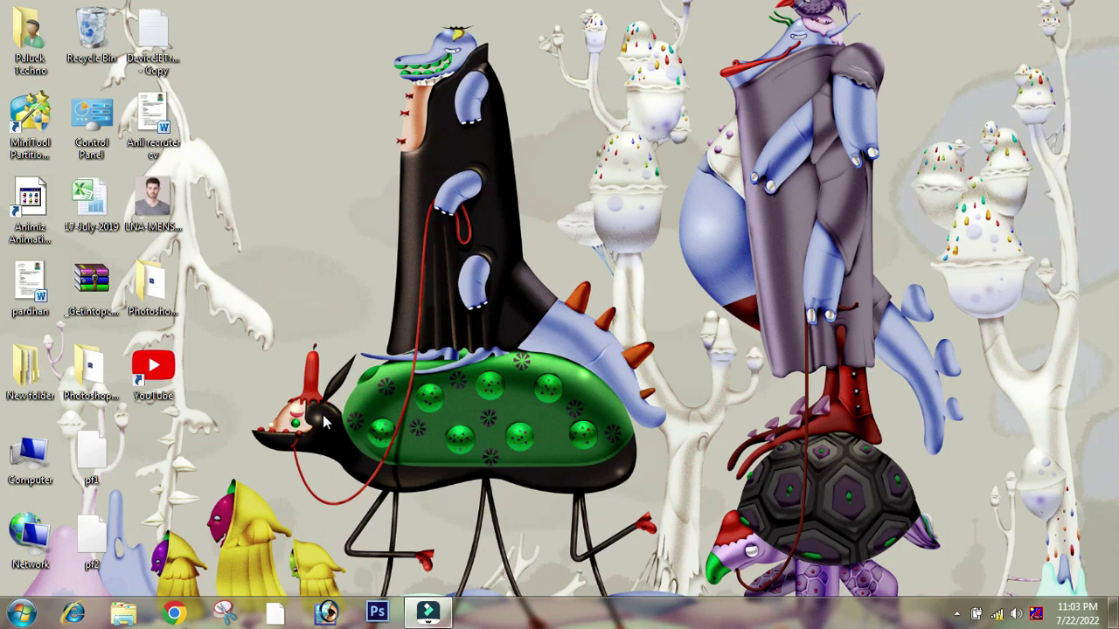
- Search the Start menu for WORD and launch Microsoft Word 2010
left_click(22, 612)
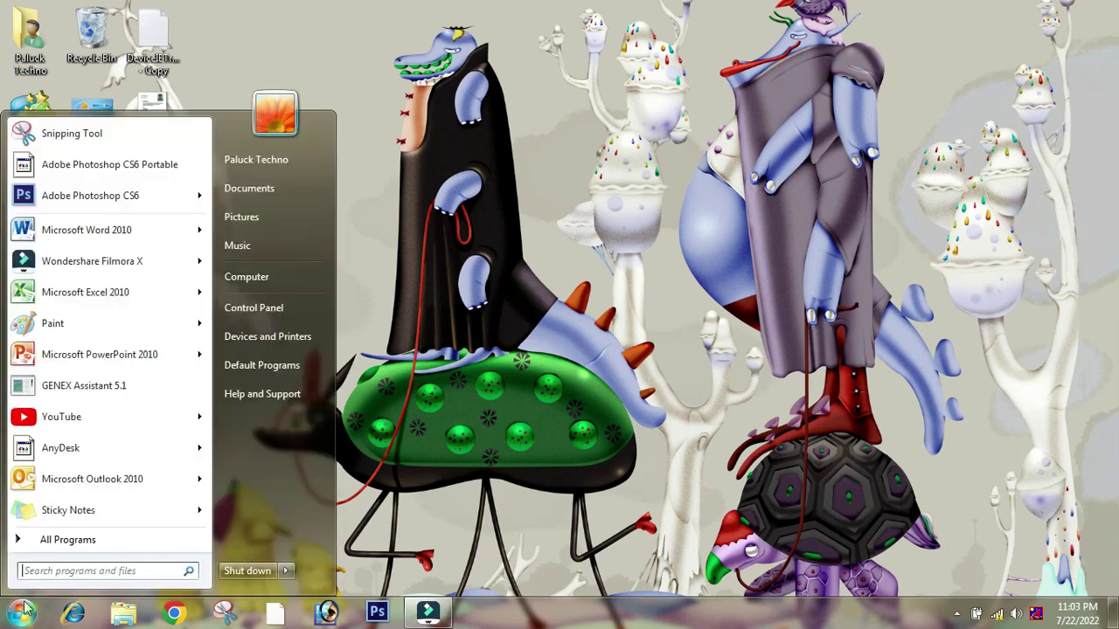
left_click(40, 571)
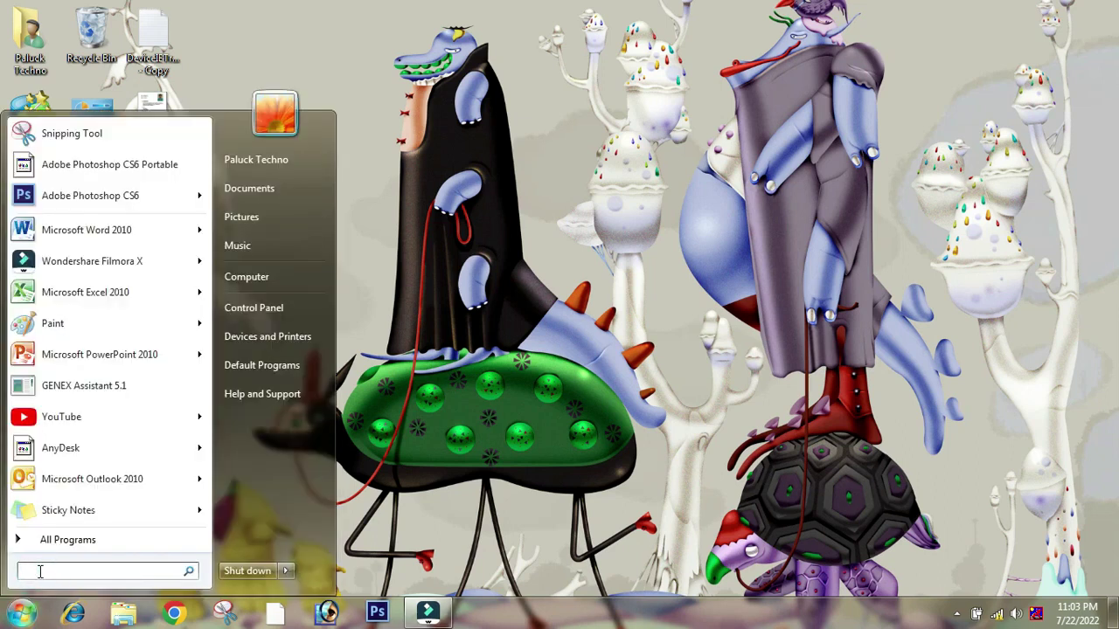
type("WORD")
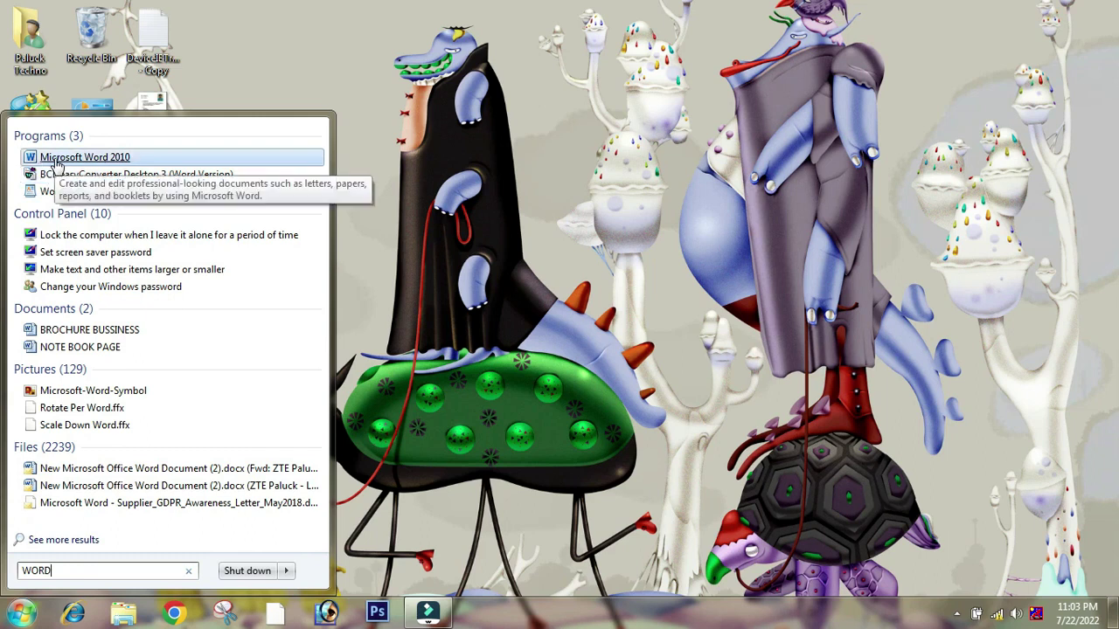
left_click(54, 159)
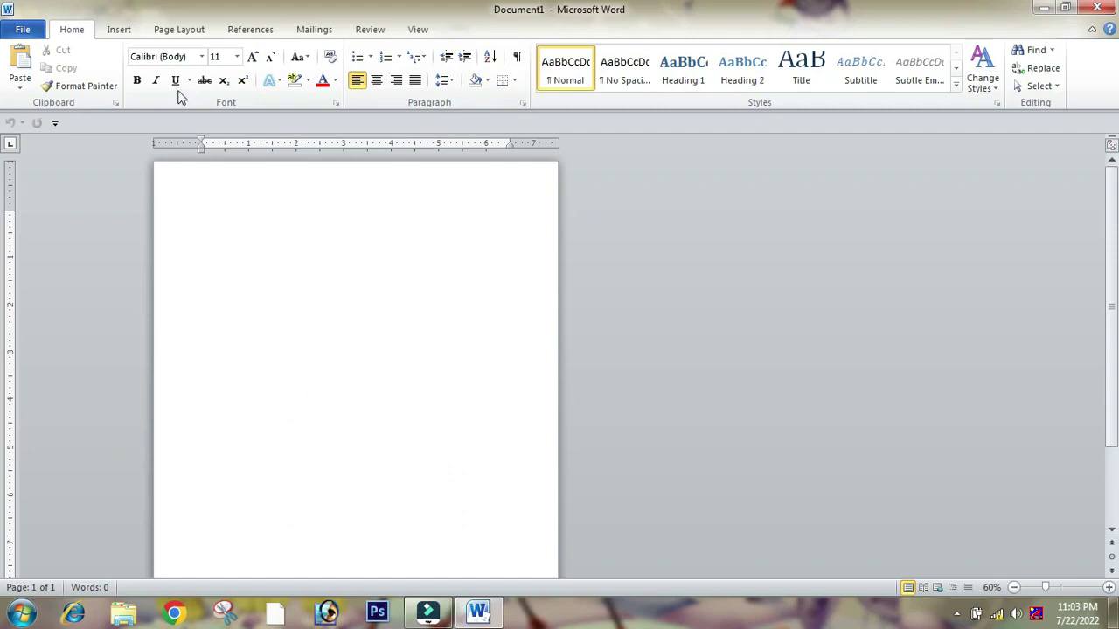
- Set the page to A4 paper in landscape orientation
left_click(179, 30)
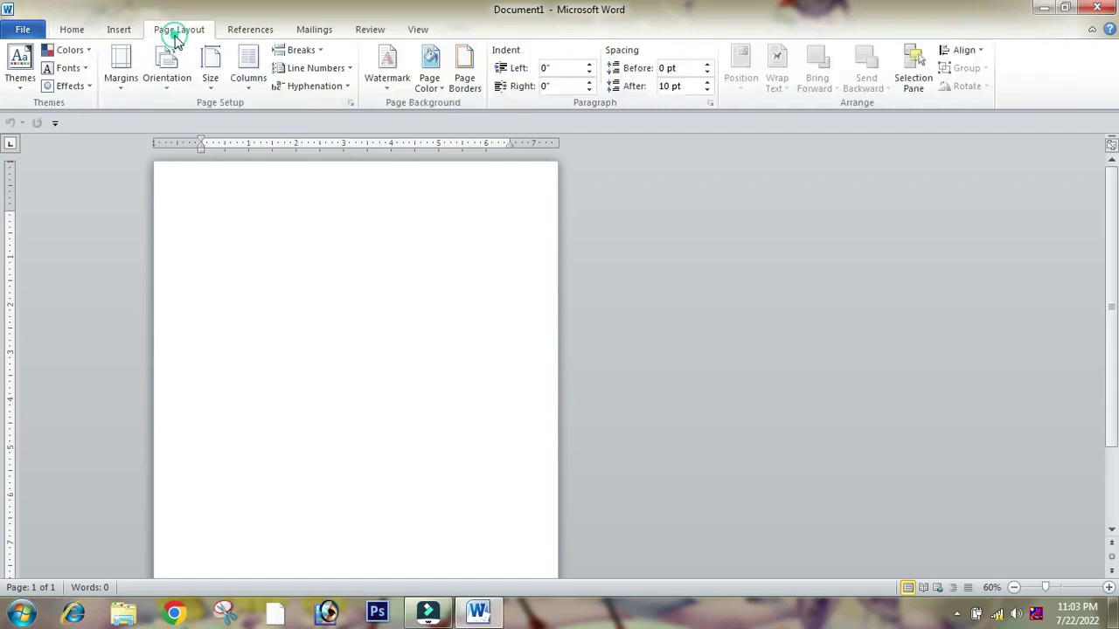
left_click(210, 70)
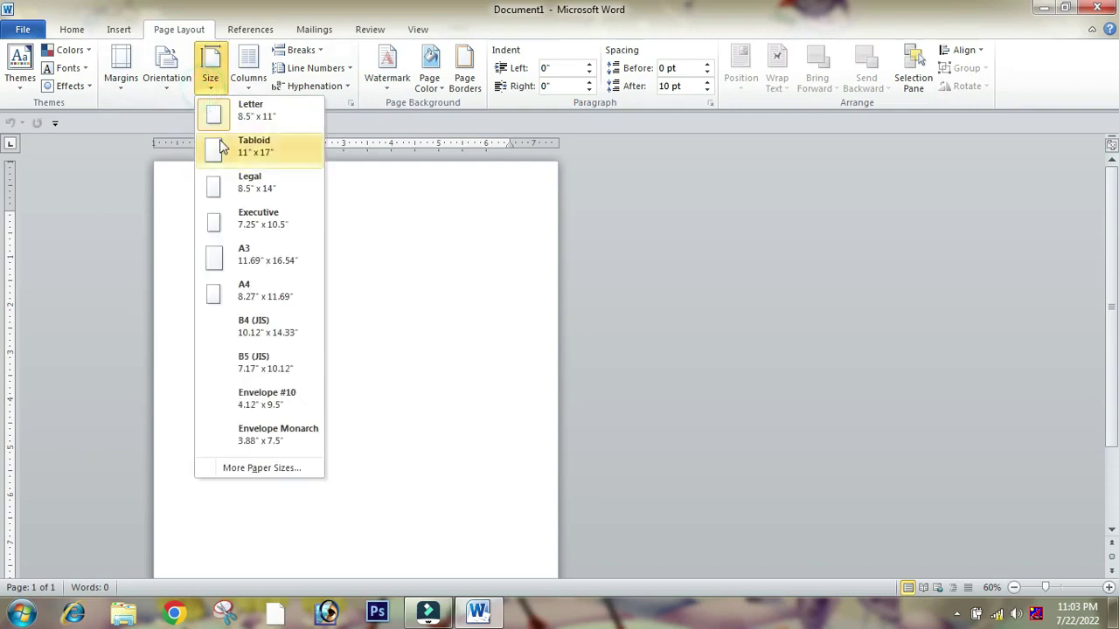
left_click(273, 283)
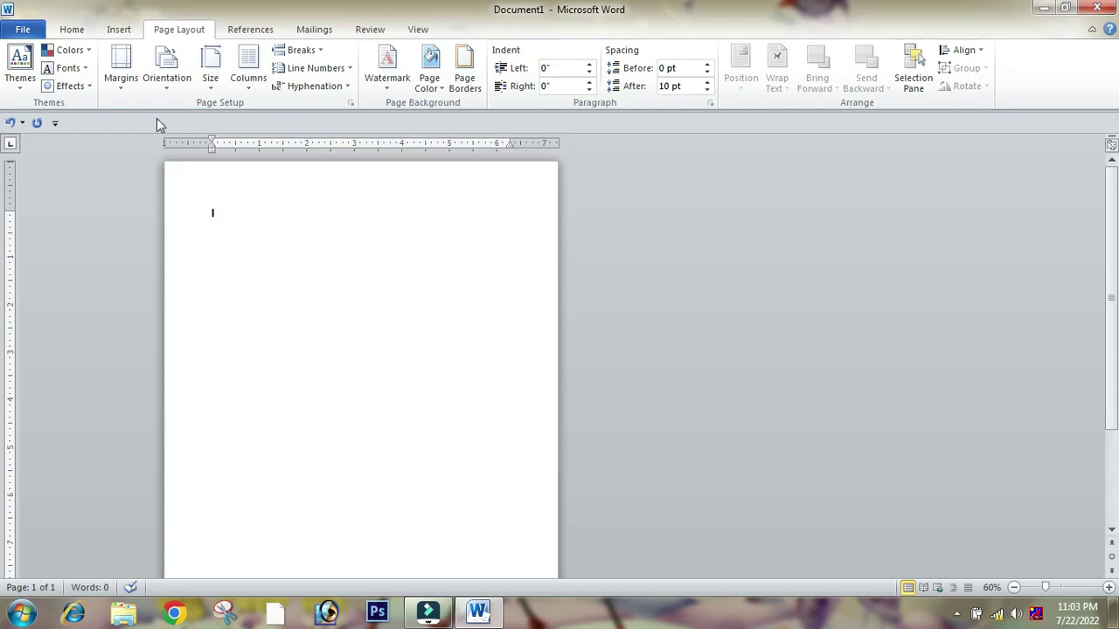
left_click(169, 87)
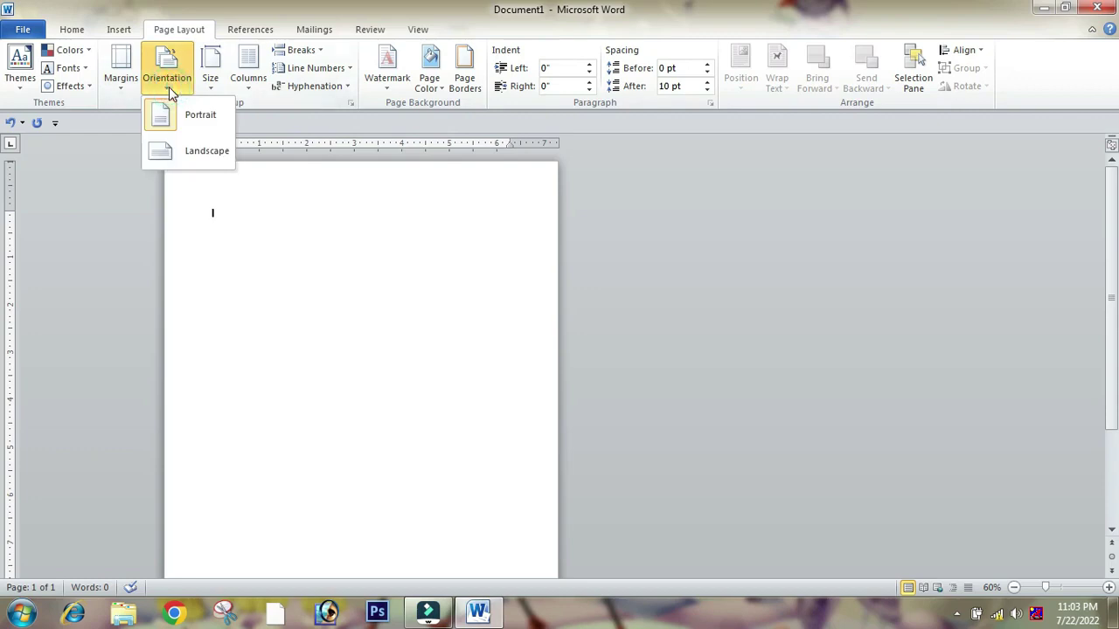
left_click(192, 151)
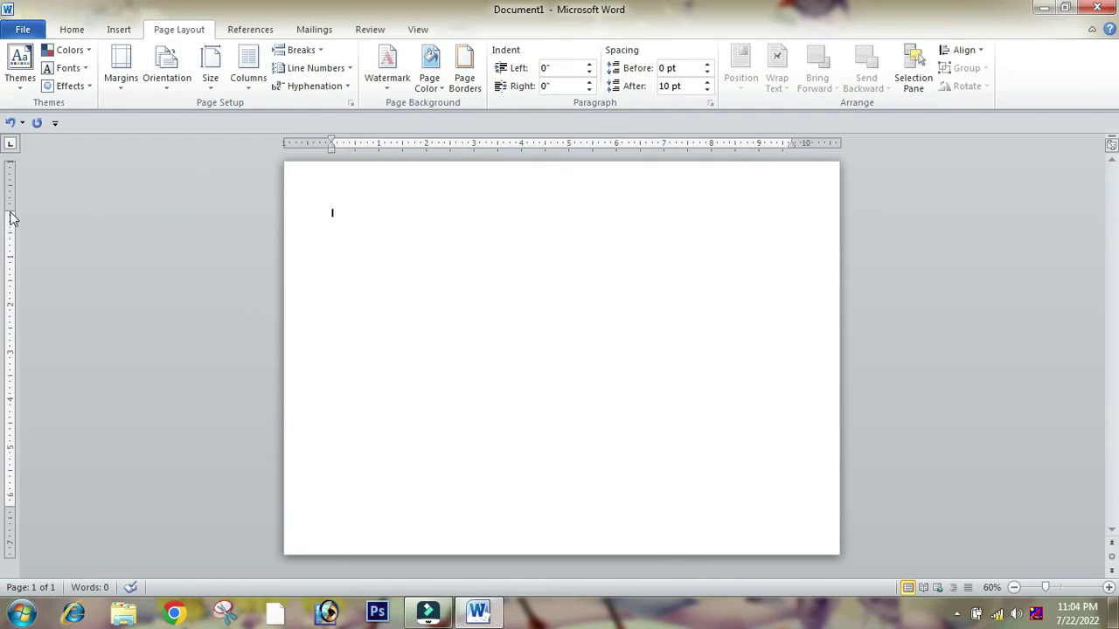
- Extend the top margin and the indents to the page edges (-1" left, -0.99" right), then bring up Shapes
left_click_drag(10, 209, 11, 163)
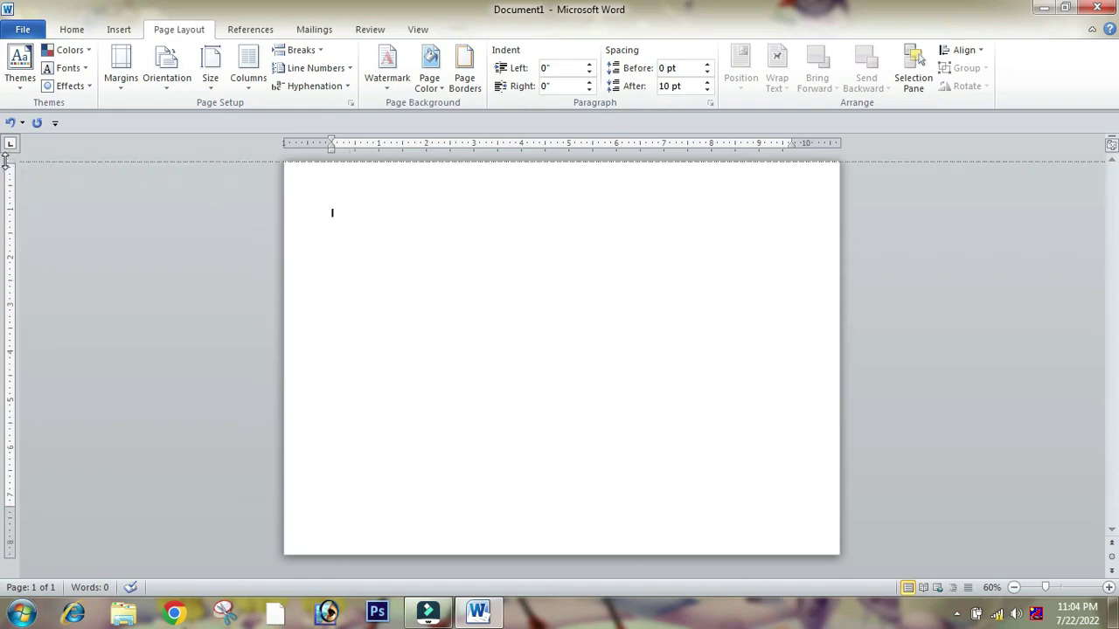
mouse_move(337, 156)
left_mouse_down()
mouse_move(285, 156)
mouse_move(314, 142)
mouse_move(283, 148)
left_mouse_up()
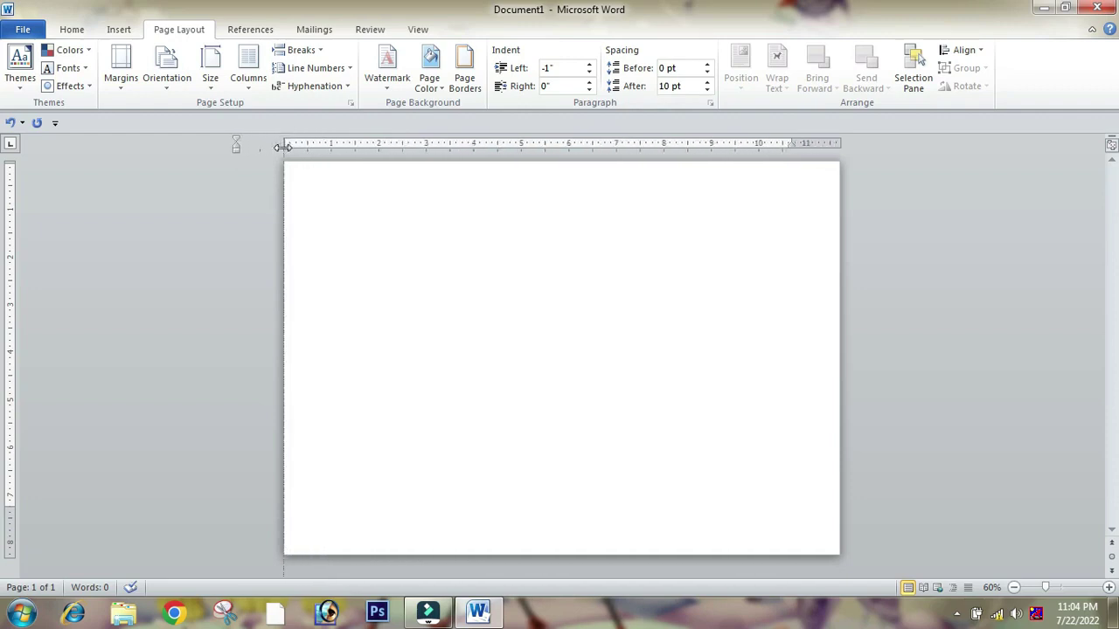
left_click_drag(791, 146, 837, 150)
left_click(402, 222)
left_click(384, 211)
left_click(118, 30)
left_click(240, 86)
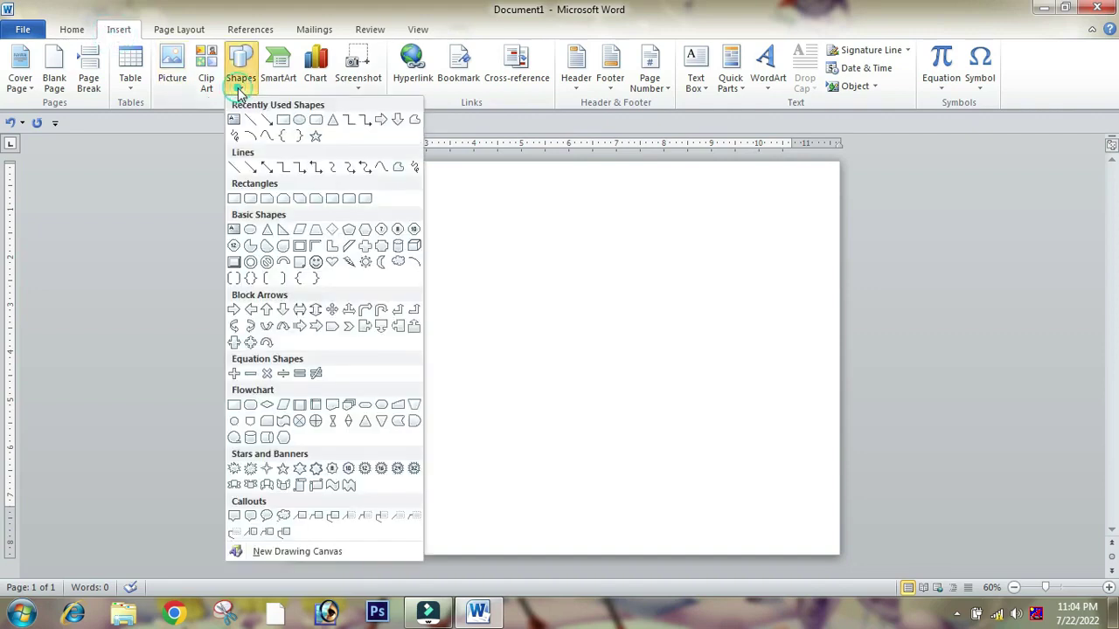
- Draw a 2.72" × 2.38" rectangle at the top-left corner and delete its bottom-right point, making a triangle
left_click(283, 122)
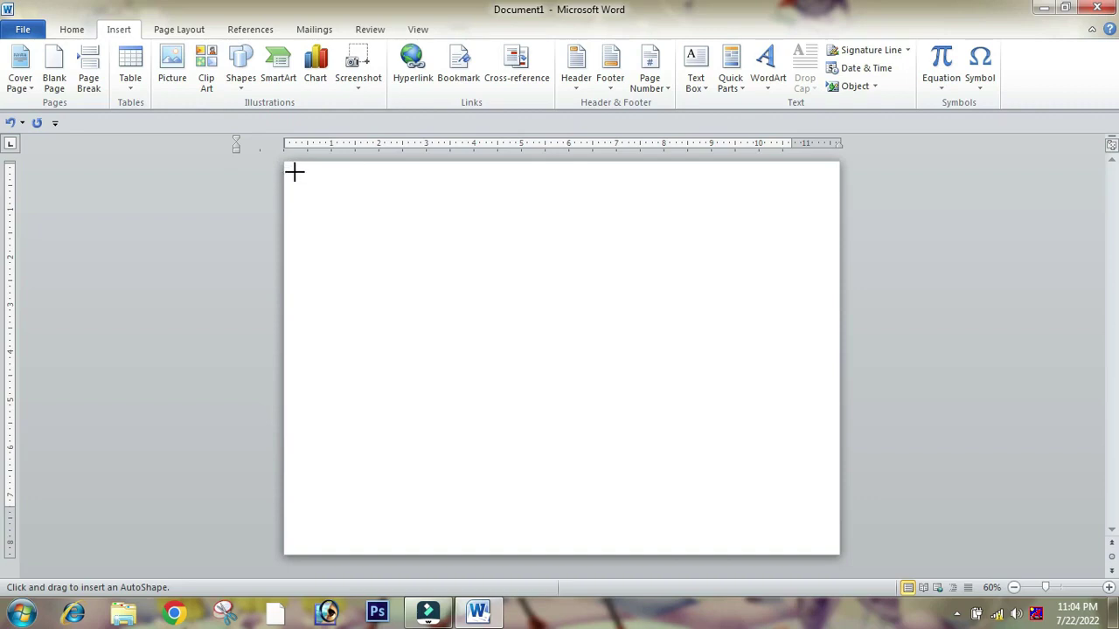
mouse_move(294, 172)
left_mouse_down()
mouse_move(368, 272)
mouse_move(402, 283)
mouse_move(406, 302)
left_mouse_up()
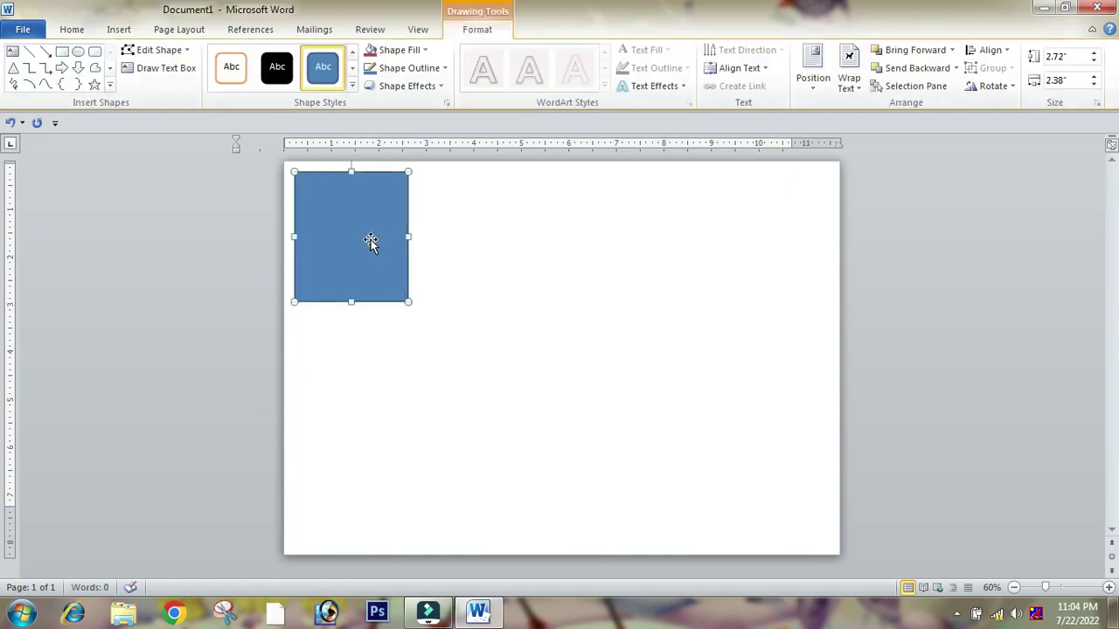
right_click(371, 242)
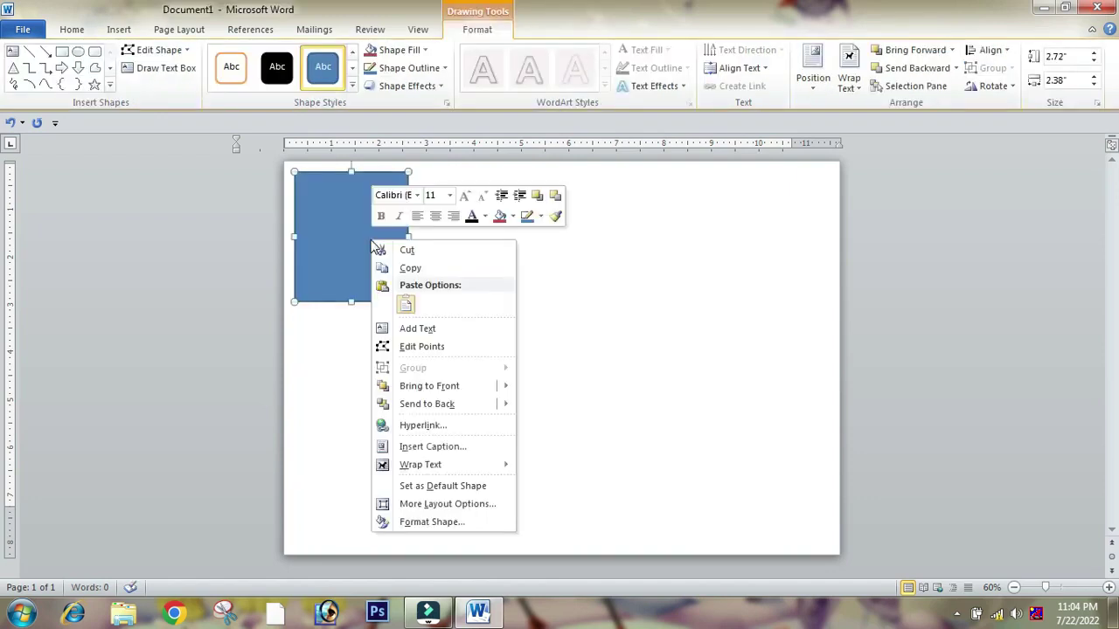
left_click(408, 350)
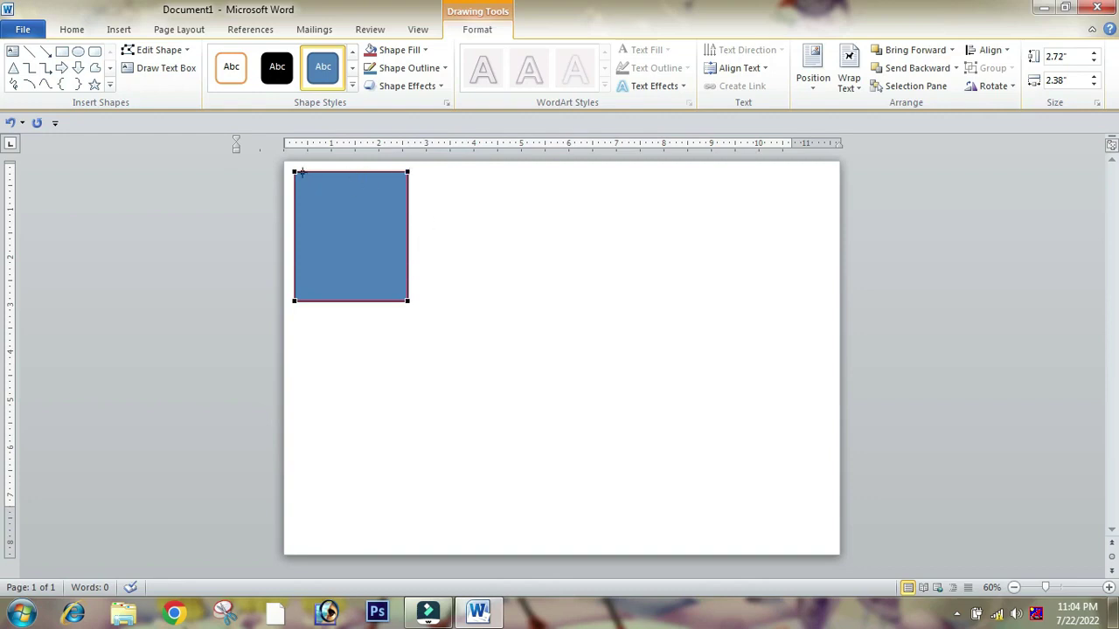
left_click(406, 301)
right_click(294, 172)
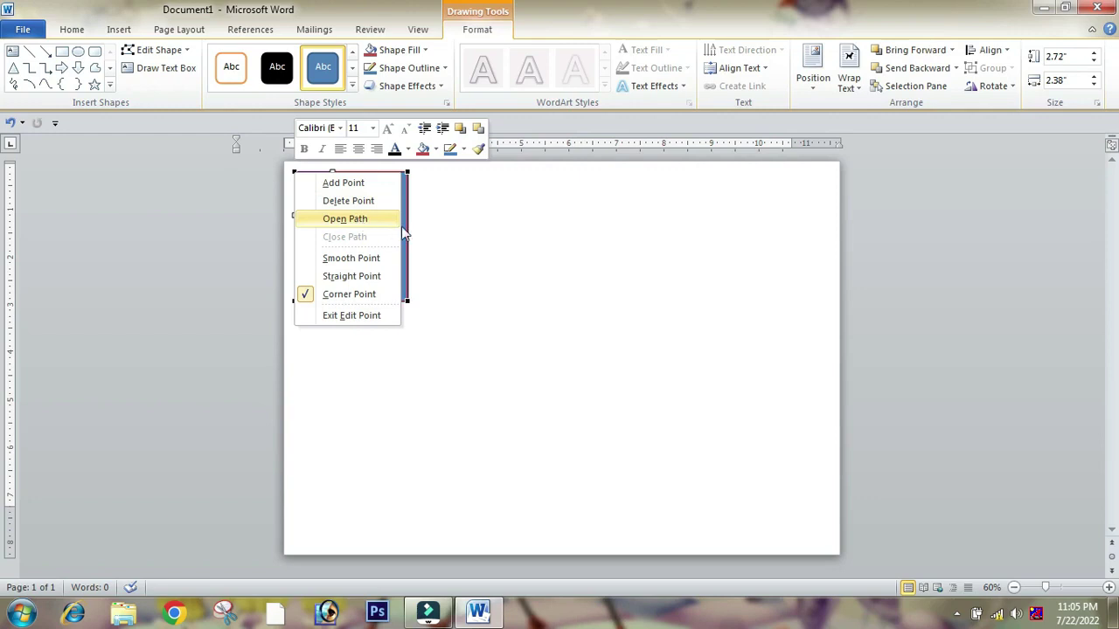
left_click(458, 225)
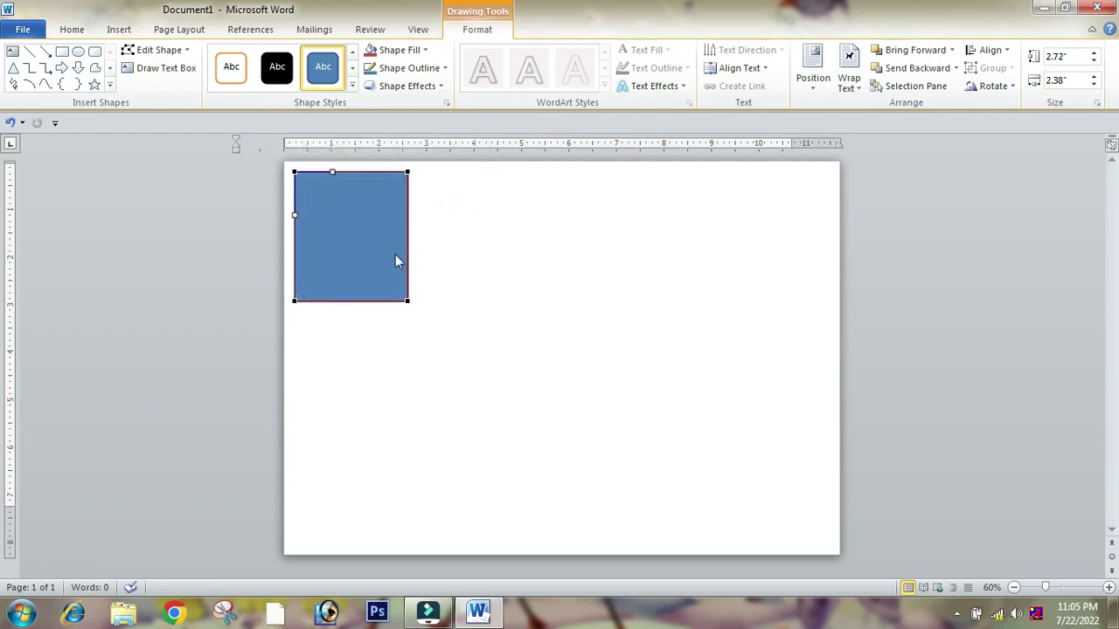
left_click(407, 302)
right_click(408, 301)
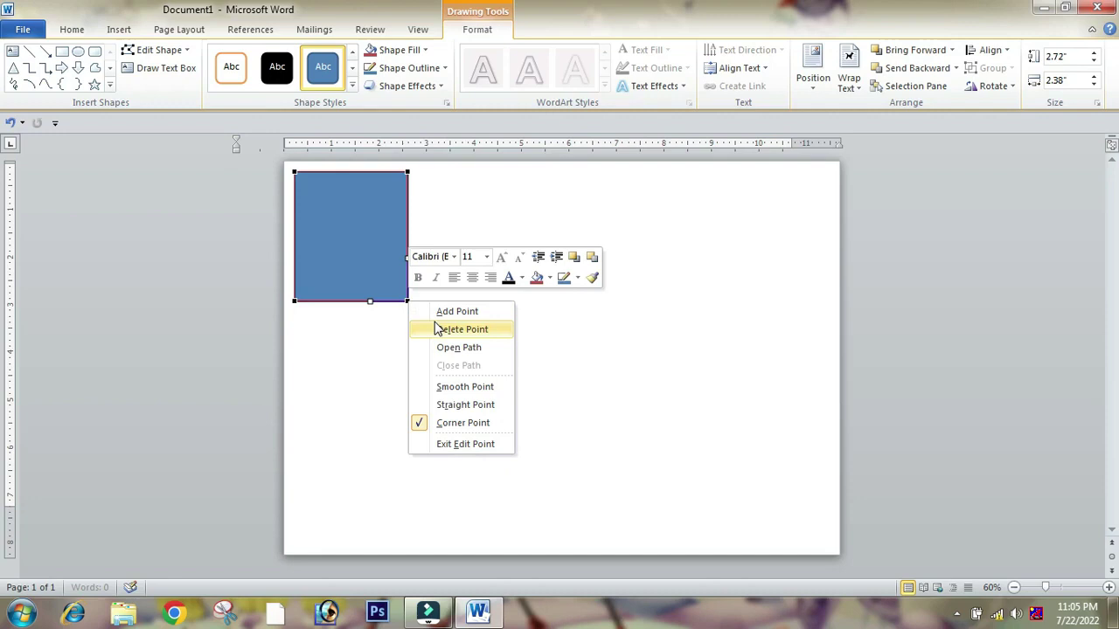
left_click(438, 328)
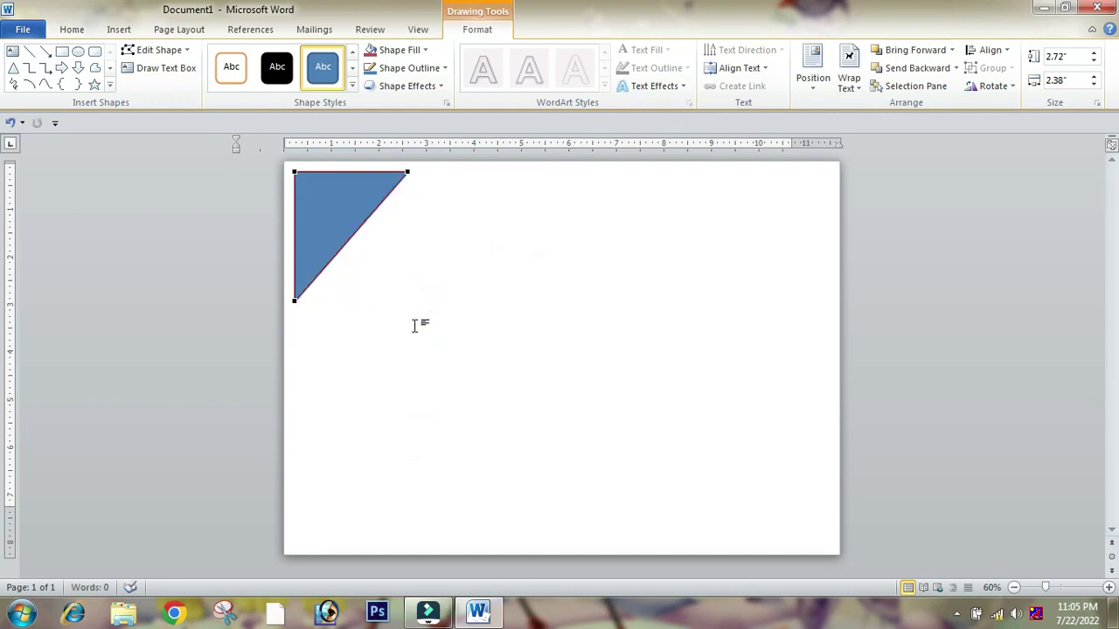
- Give the corner triangle a Dark Blue fill and No Outline
left_click(318, 218)
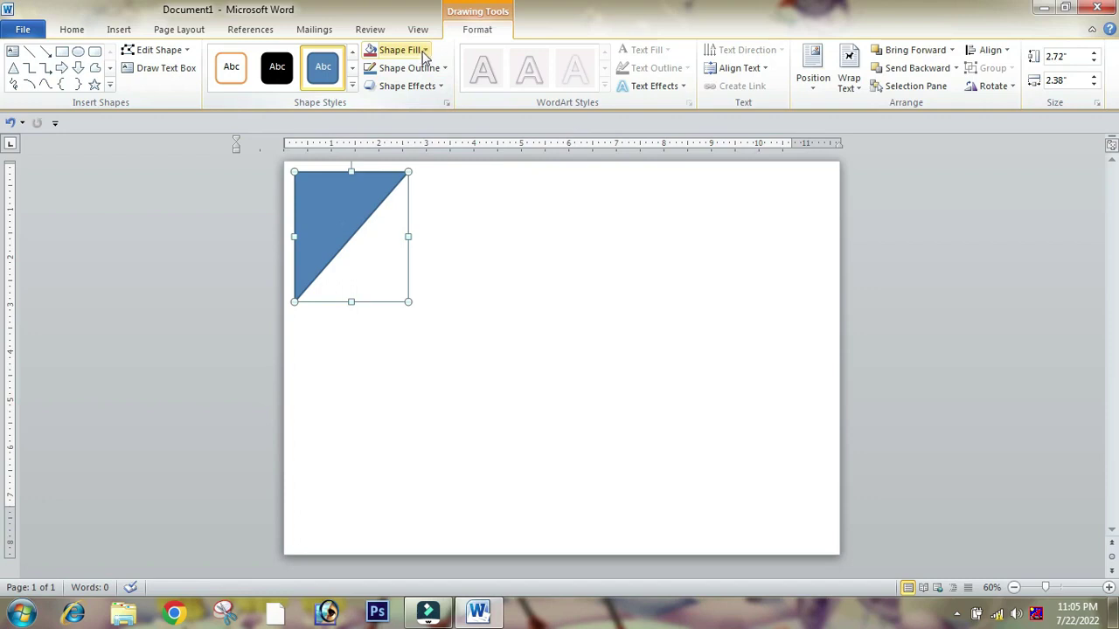
left_click(424, 53)
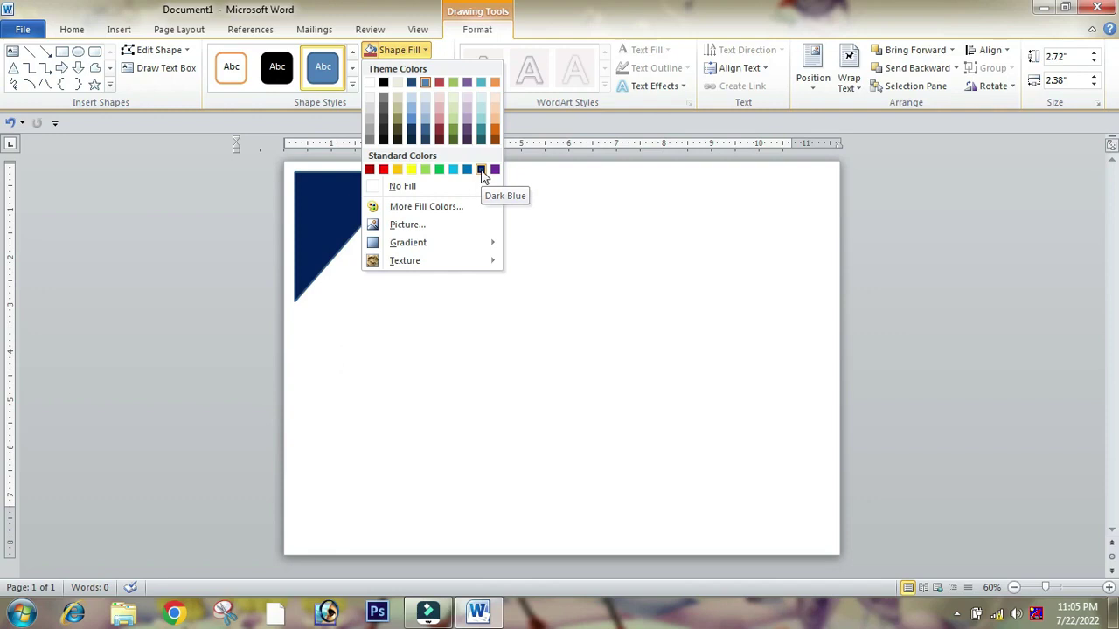
left_click(482, 170)
left_click(344, 208)
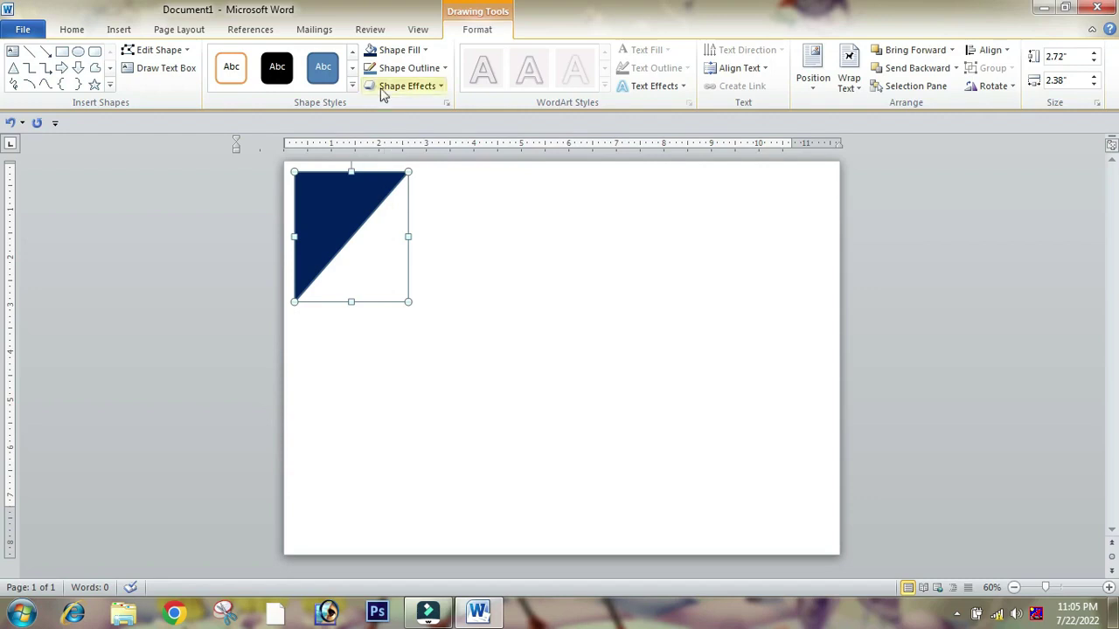
left_click(444, 69)
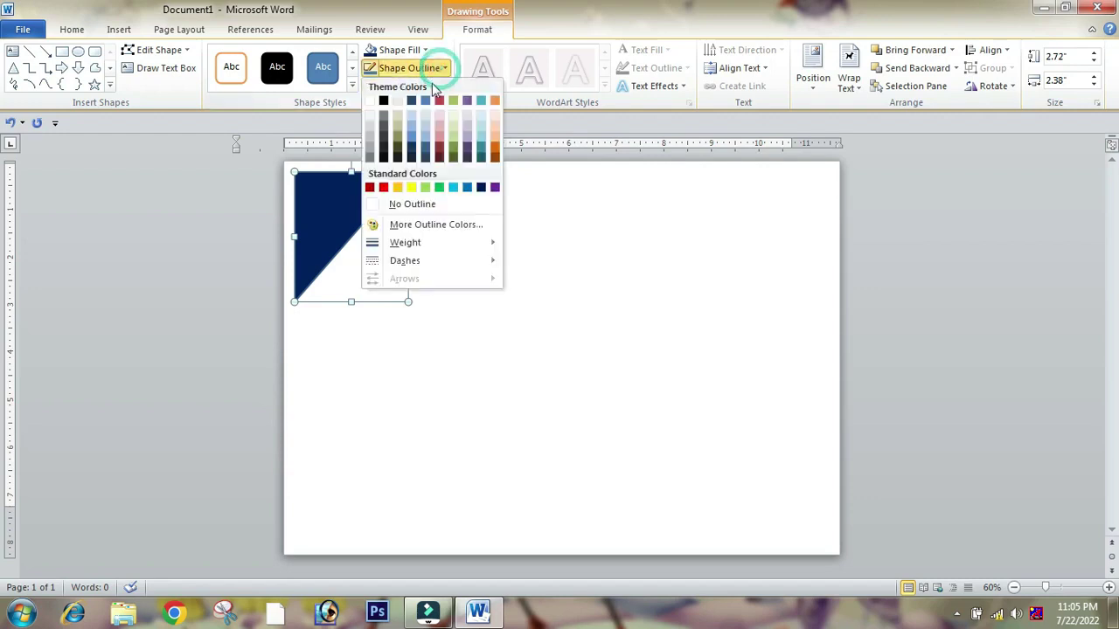
left_click(405, 205)
left_click(321, 240)
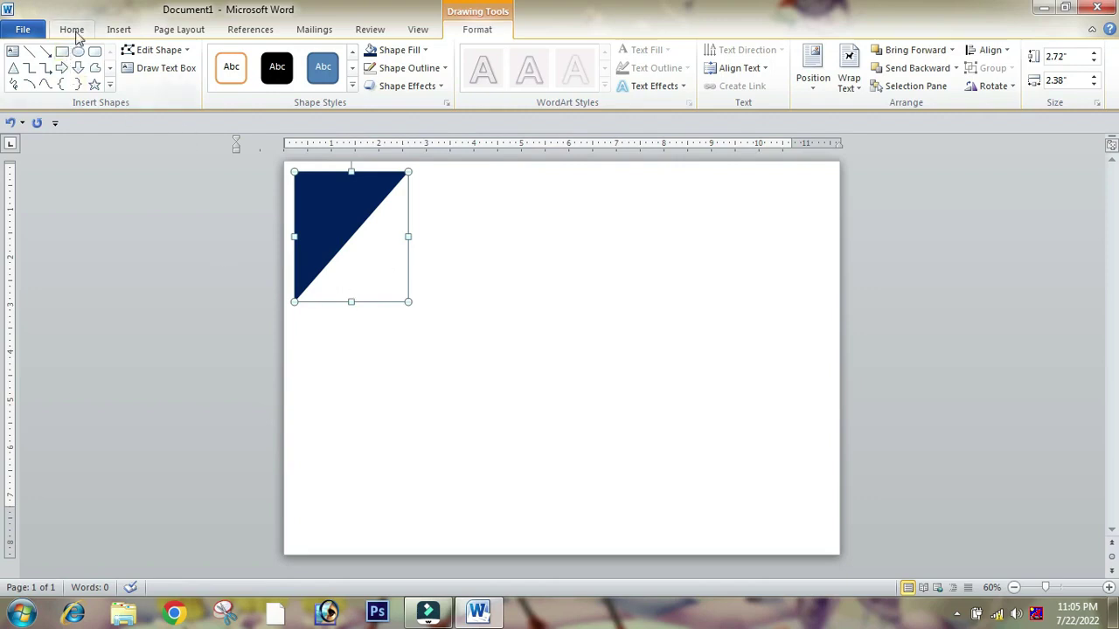
left_click(123, 32)
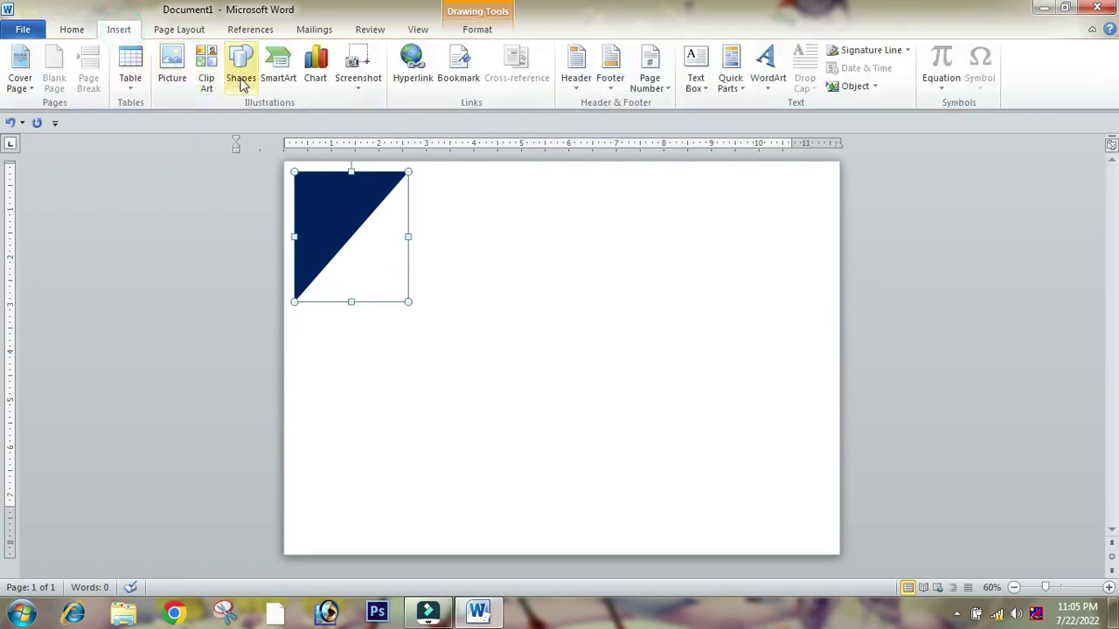
- Draw a second rectangle down from the top-left corner and fill it Blue
left_click(241, 81)
left_click(280, 120)
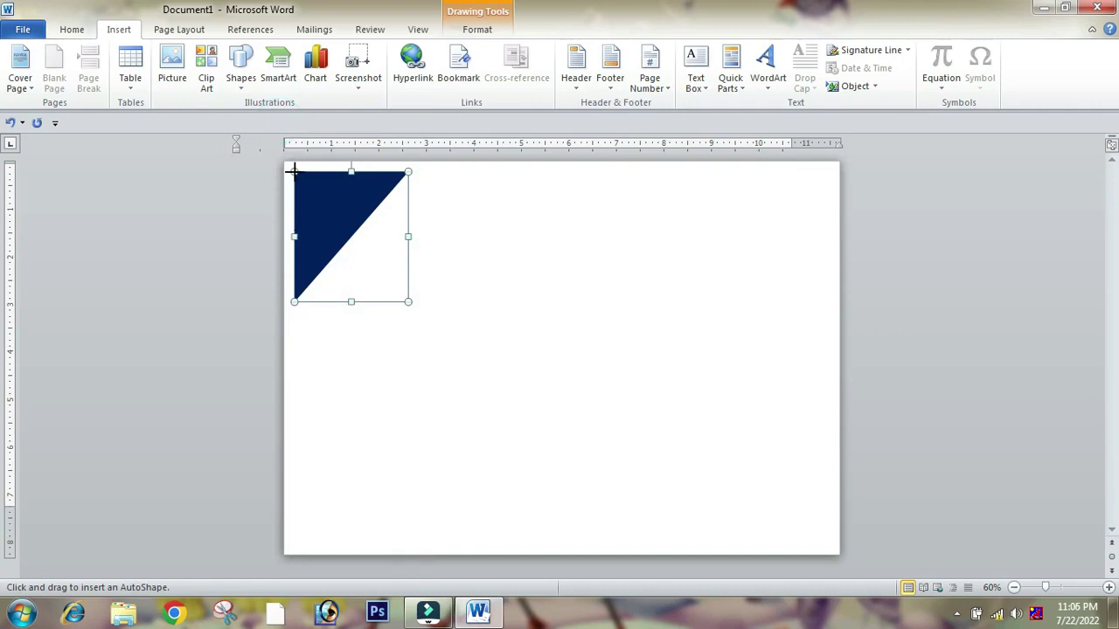
left_click_drag(293, 170, 399, 386)
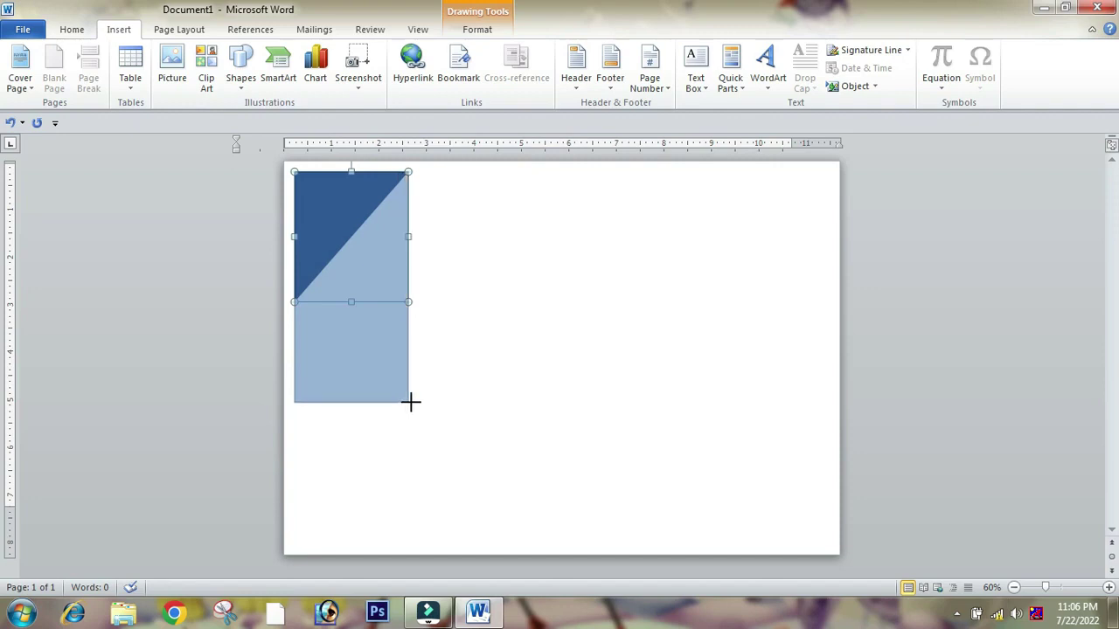
left_click_drag(399, 386, 408, 370)
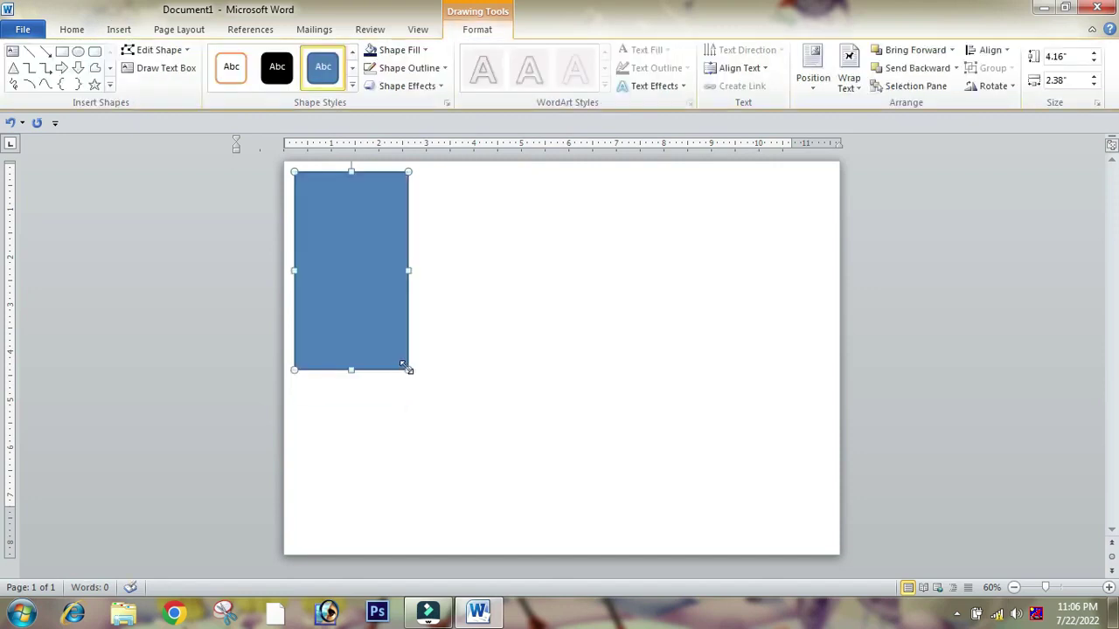
left_click(423, 51)
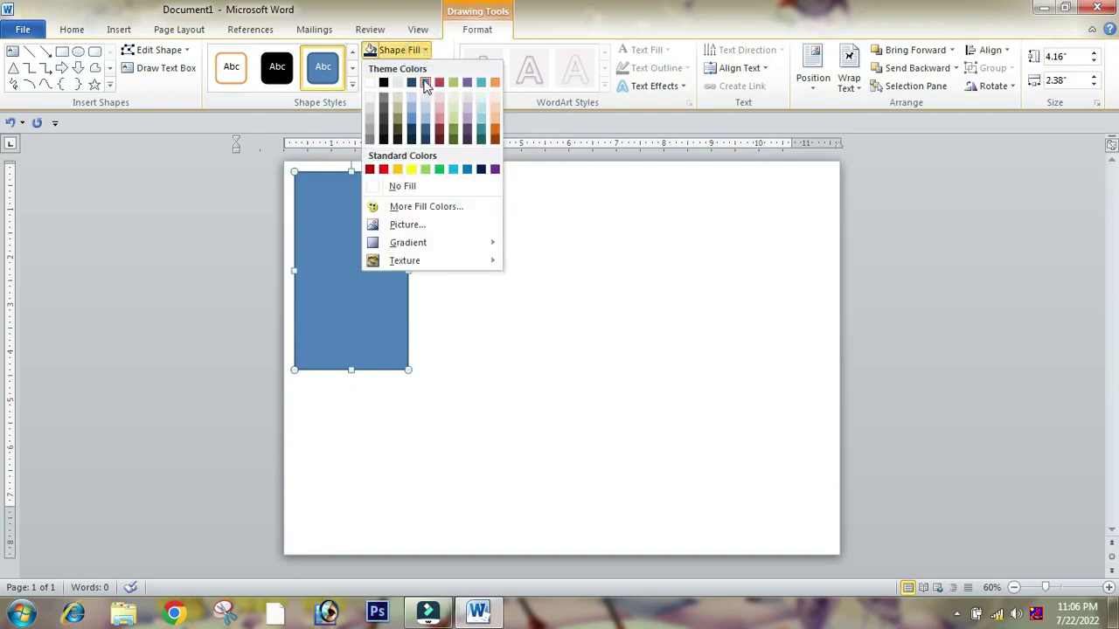
left_click(466, 169)
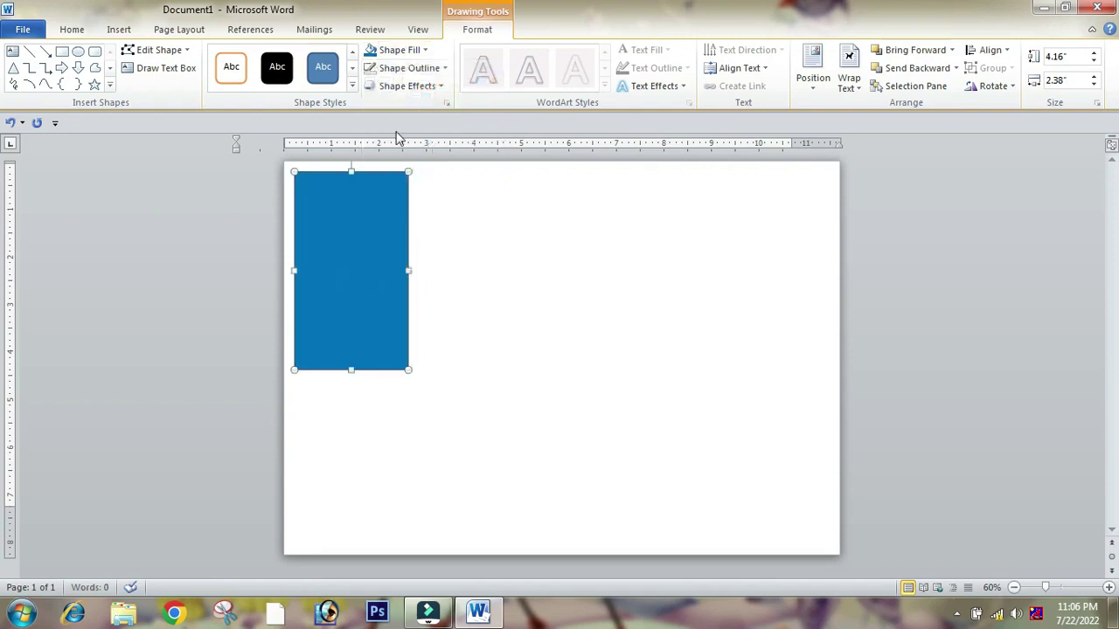
- Move its top-right point onto the top-left to form a triangle, and remove its outline
right_click(363, 225)
left_click(399, 332)
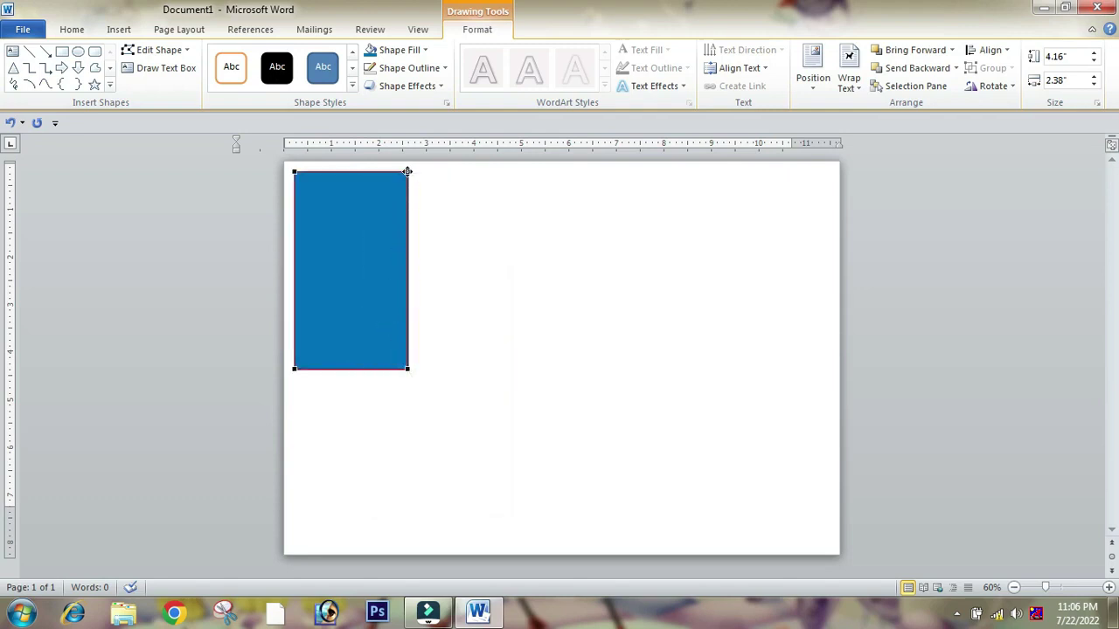
left_click_drag(407, 171, 297, 172)
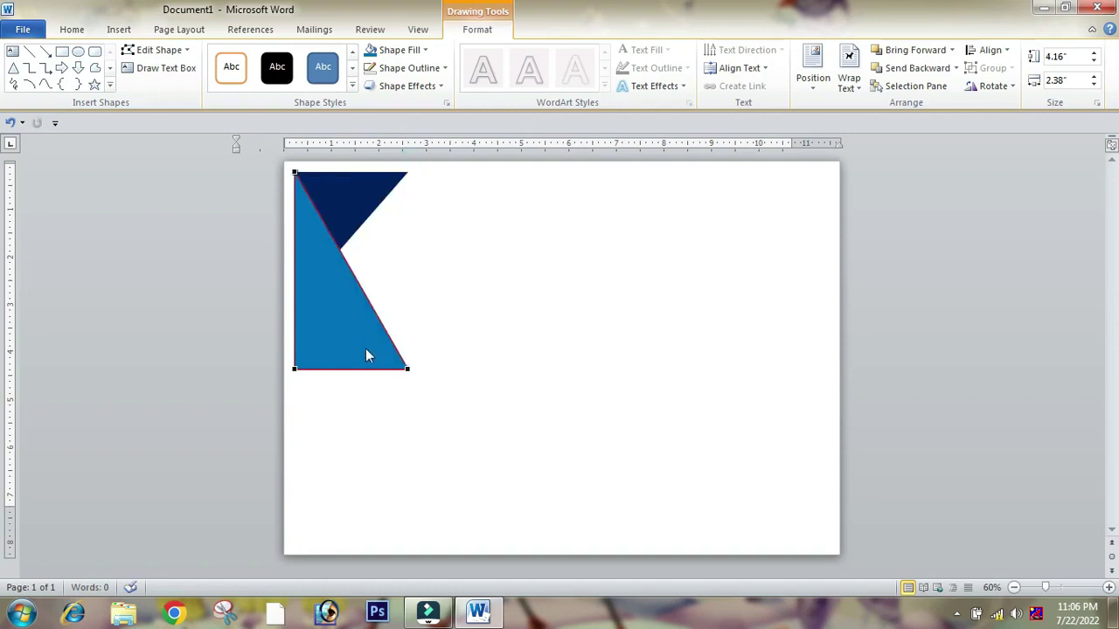
left_click(336, 347)
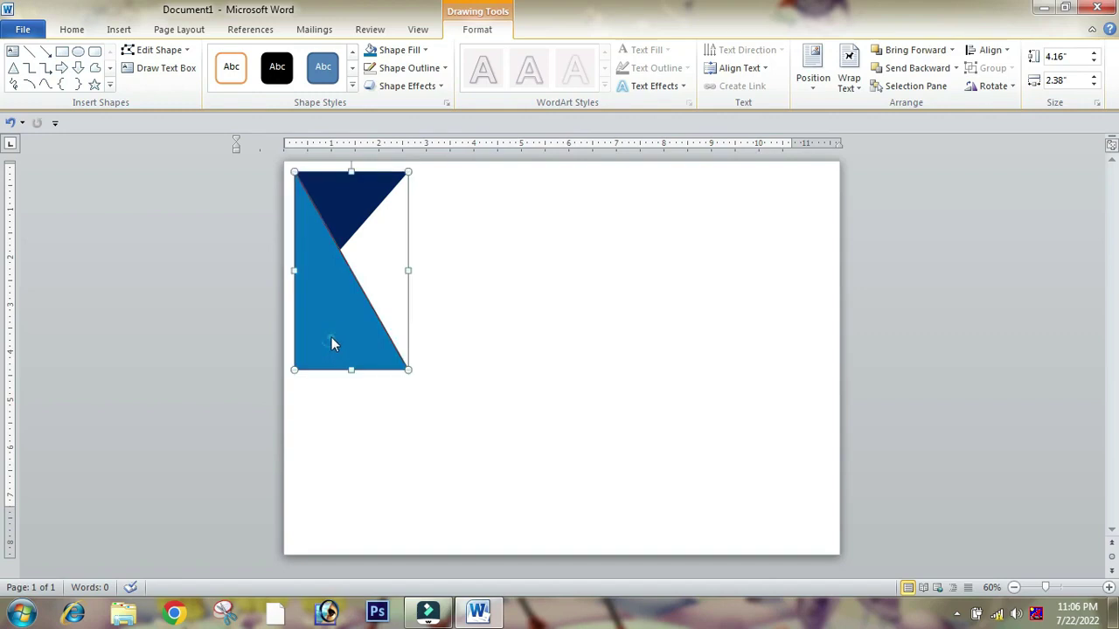
left_click(443, 68)
left_click(391, 201)
left_click(420, 242)
left_click(343, 328)
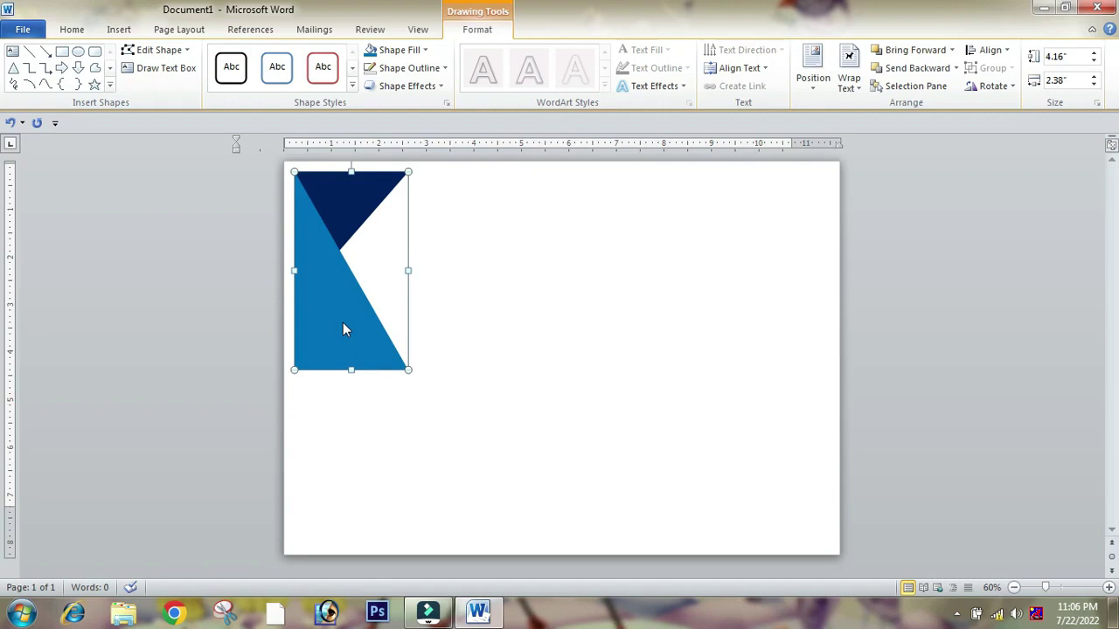
- Draw a 5.17" × 2.38" rectangle below the triangles and fill it Aqua, Accent 5, Lighter 40%
left_click(63, 53)
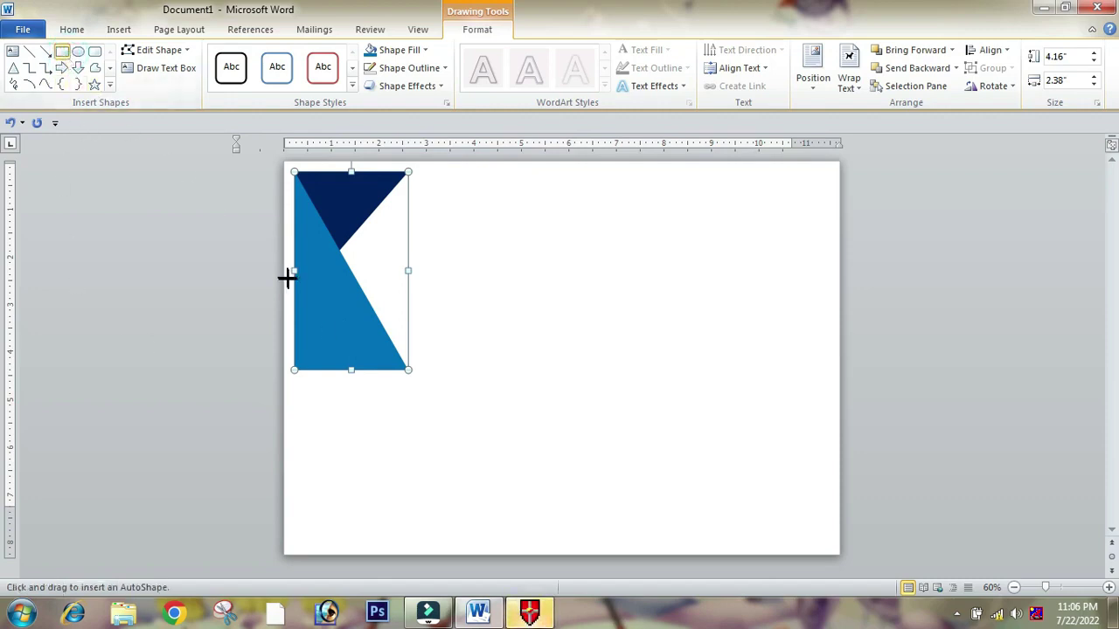
mouse_move(294, 302)
left_mouse_down()
mouse_move(348, 382)
mouse_move(403, 504)
mouse_move(409, 548)
left_mouse_up()
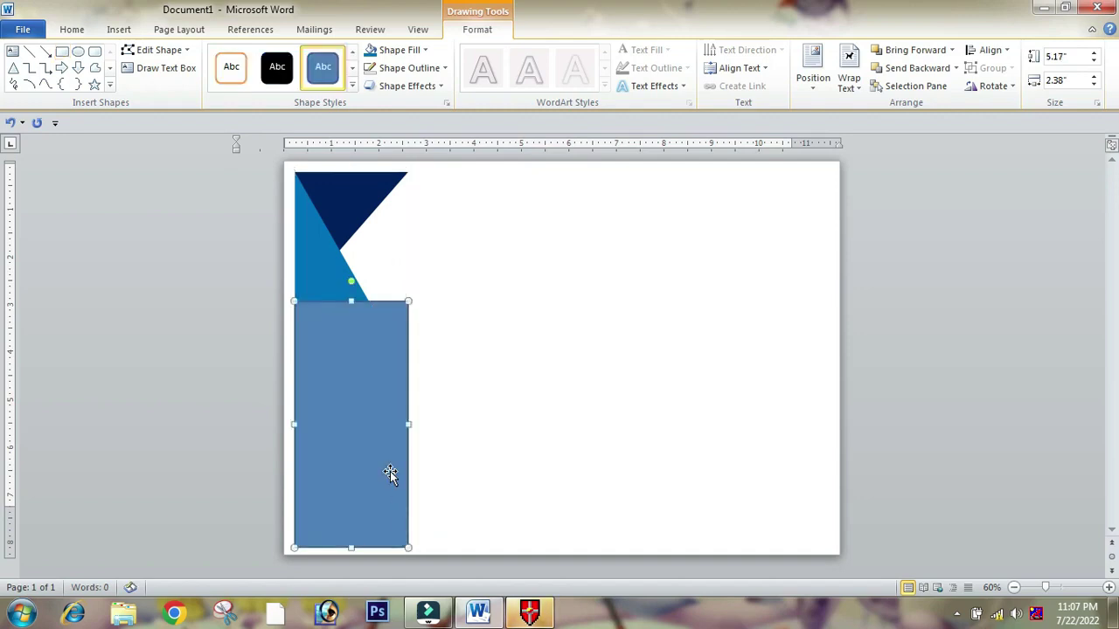
left_click(425, 50)
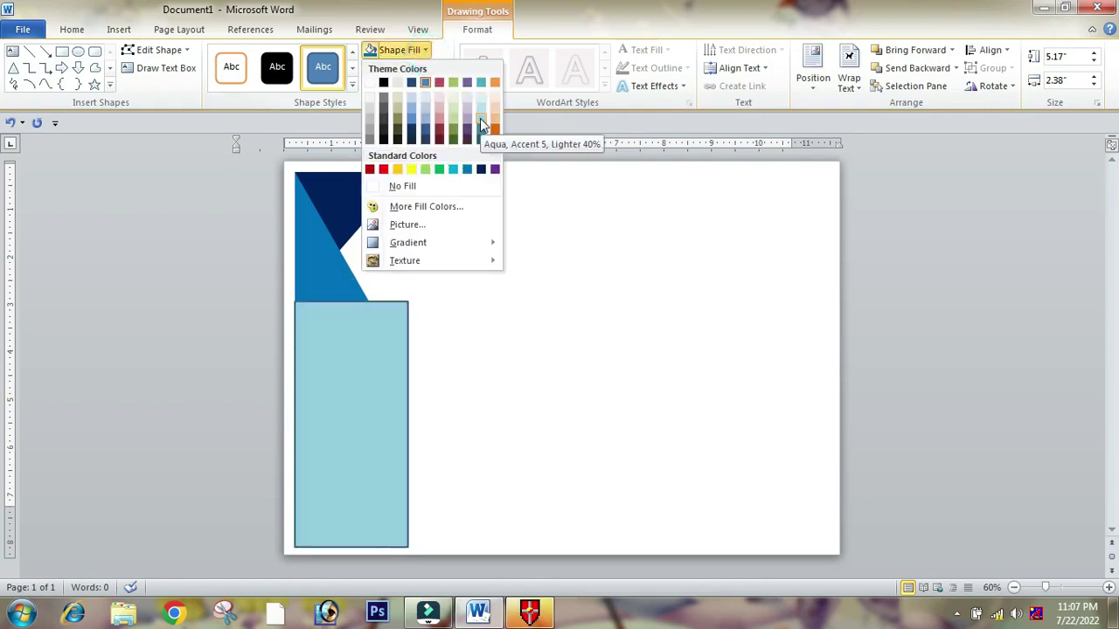
left_click(480, 118)
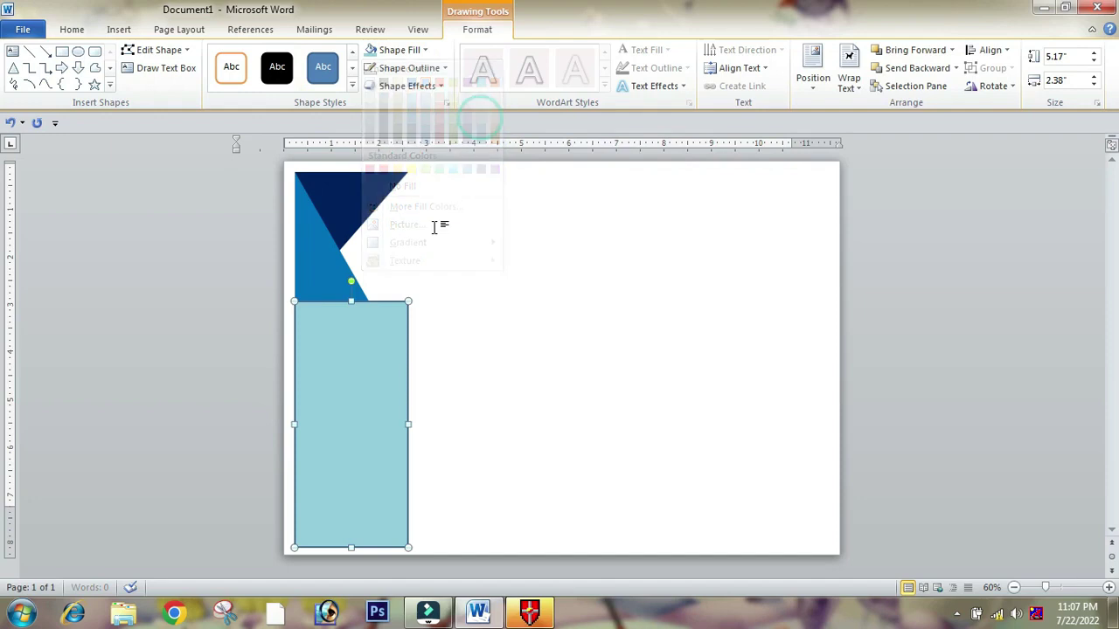
right_click(352, 371)
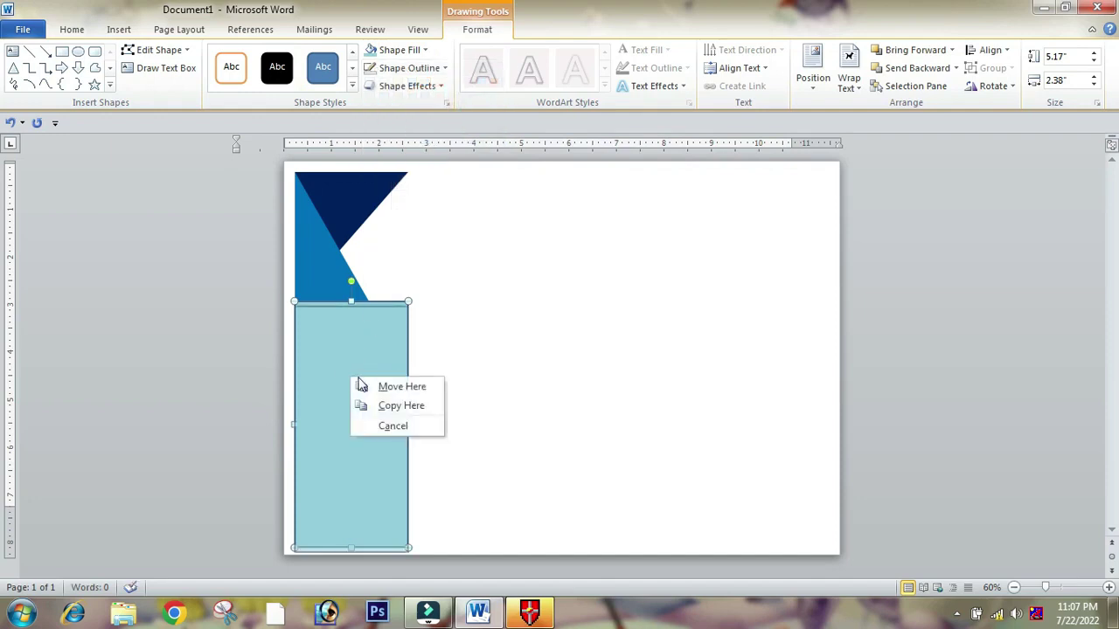
- Pull the aqua shape's top-right point to the blue tip, its bottom-right onto bottom-left, and remove its outline
key("Escape")
right_click(358, 356)
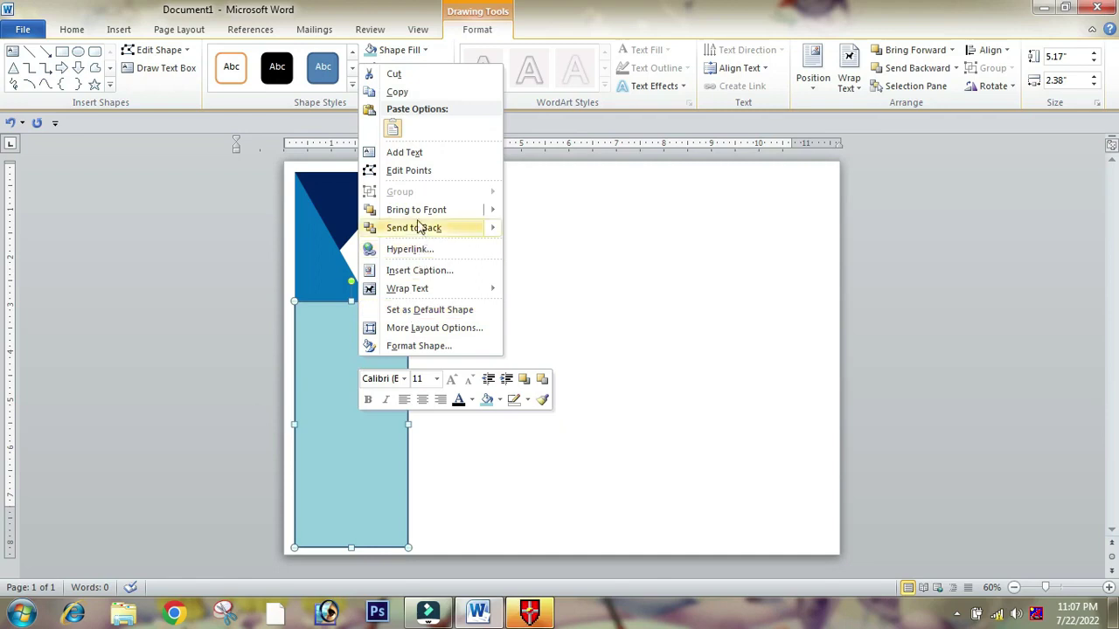
left_click(414, 171)
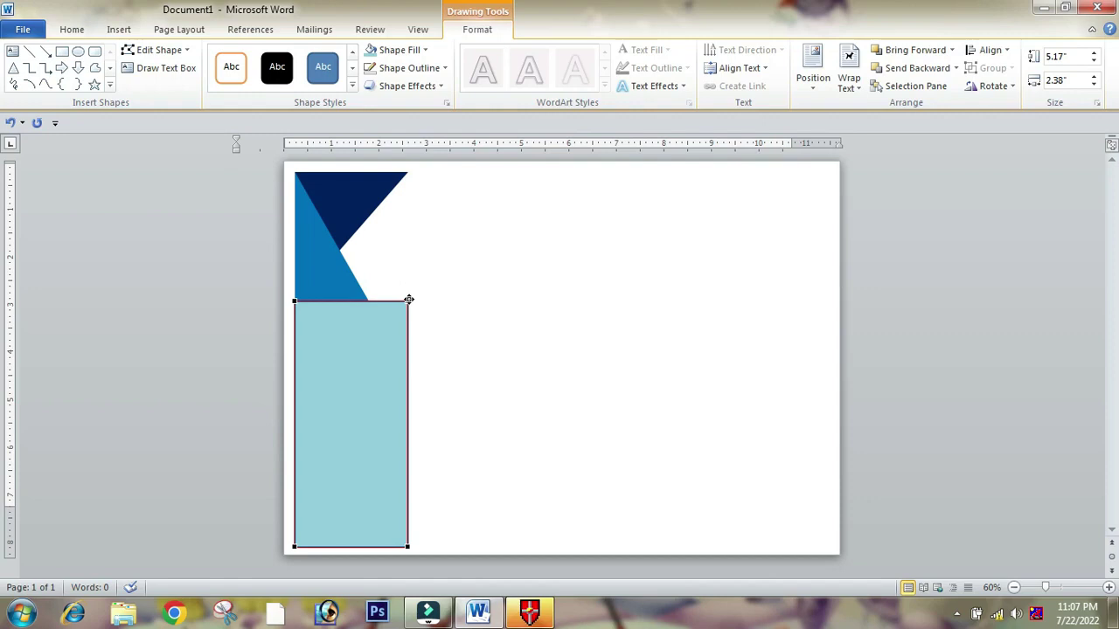
mouse_move(408, 301)
left_mouse_down()
mouse_move(408, 384)
mouse_move(407, 369)
left_mouse_up()
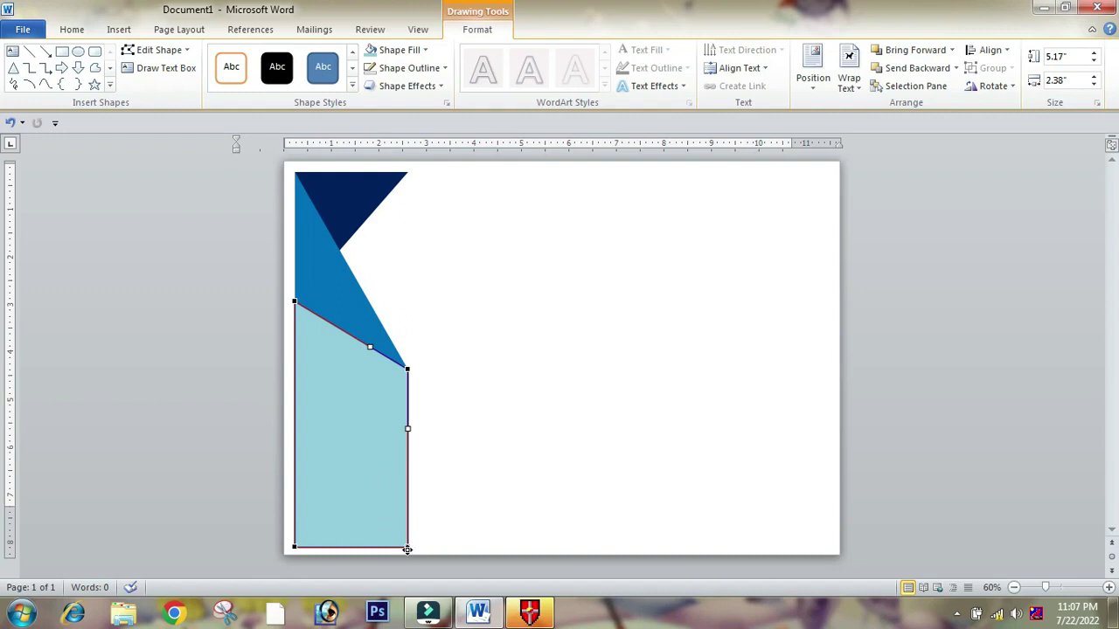
left_click_drag(407, 547, 296, 547)
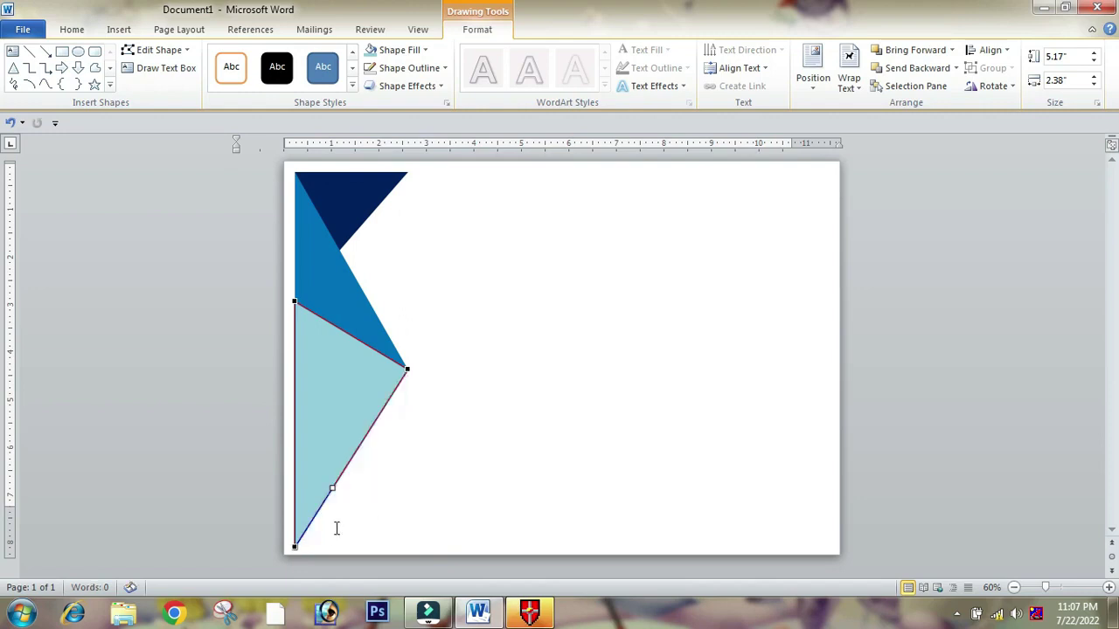
left_click(331, 389)
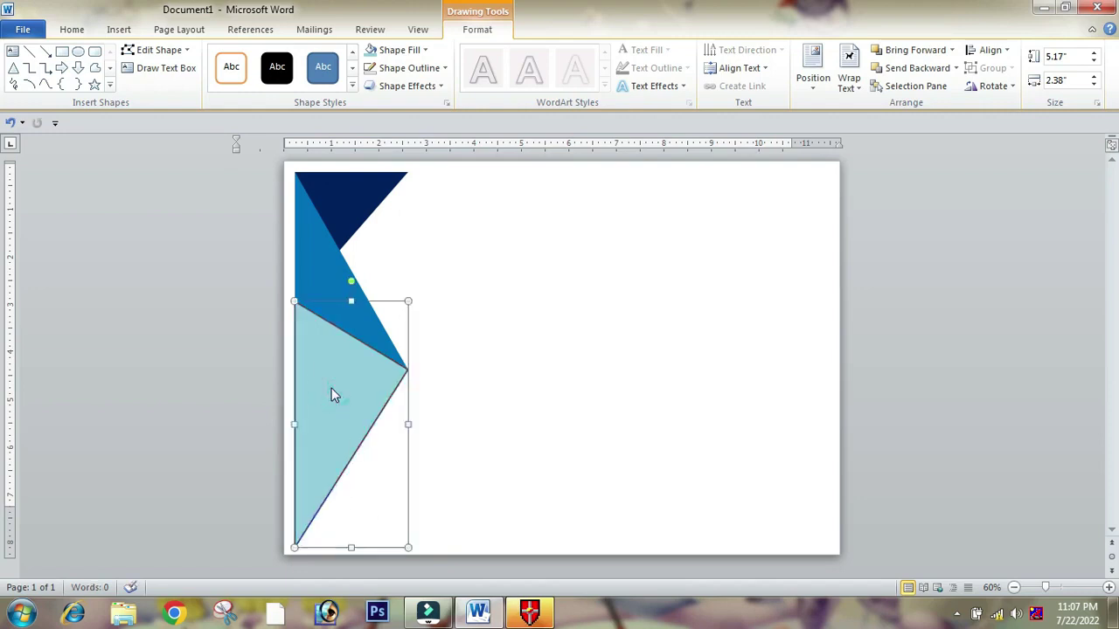
left_click(445, 68)
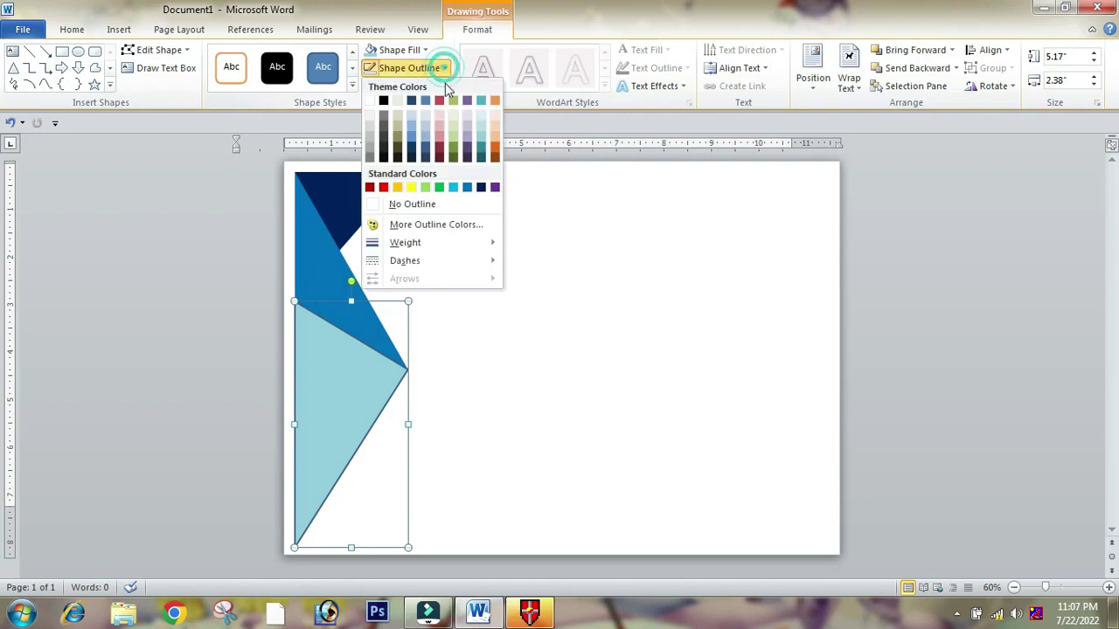
left_click(443, 203)
left_click(341, 407)
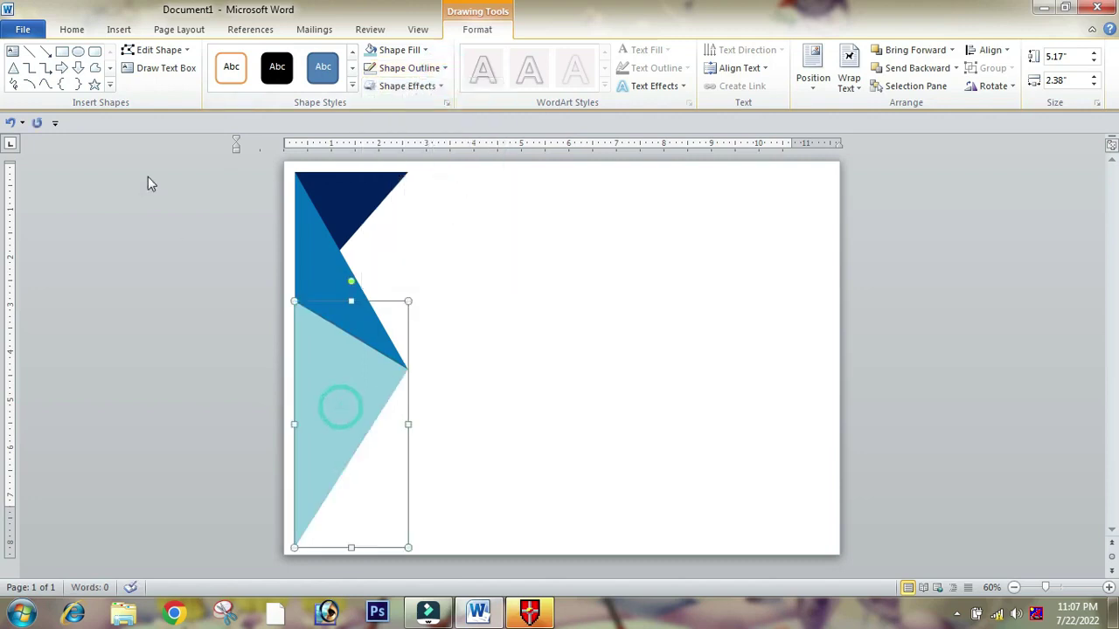
left_click(62, 53)
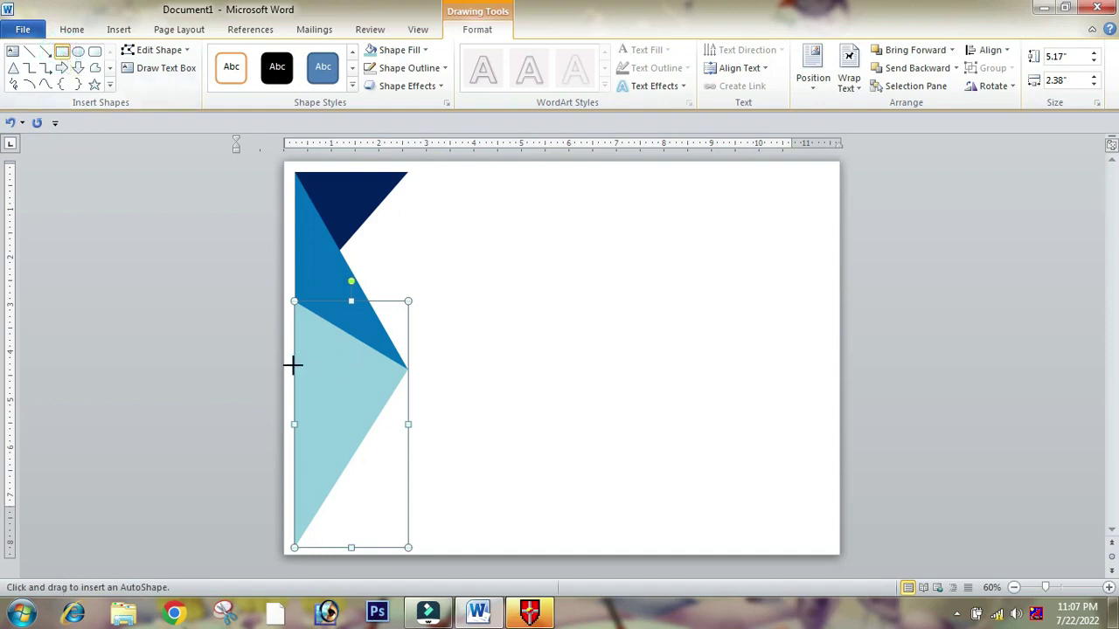
- Draw a rectangle at the lower left reaching the page bottom and fill it Blue
left_click_drag(294, 369, 421, 466)
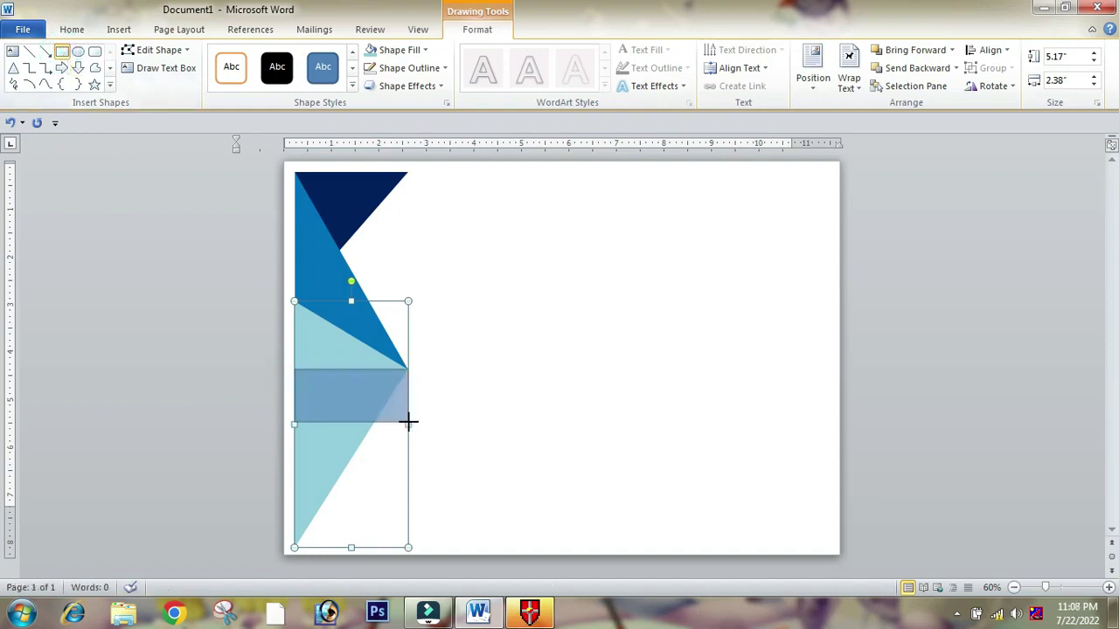
left_click_drag(421, 466, 408, 548)
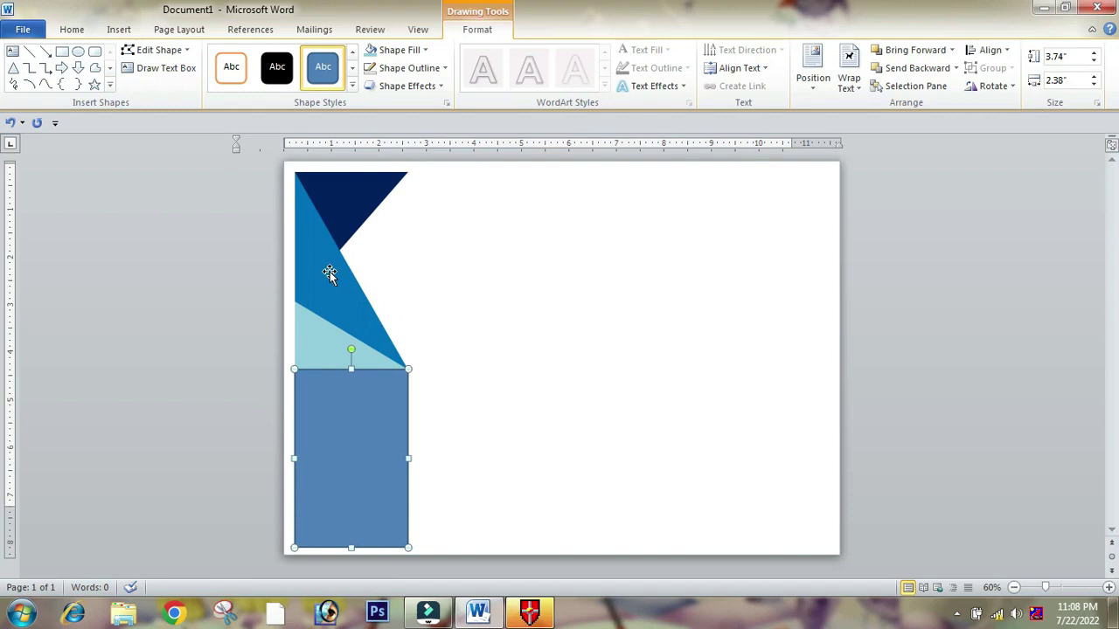
left_click(421, 50)
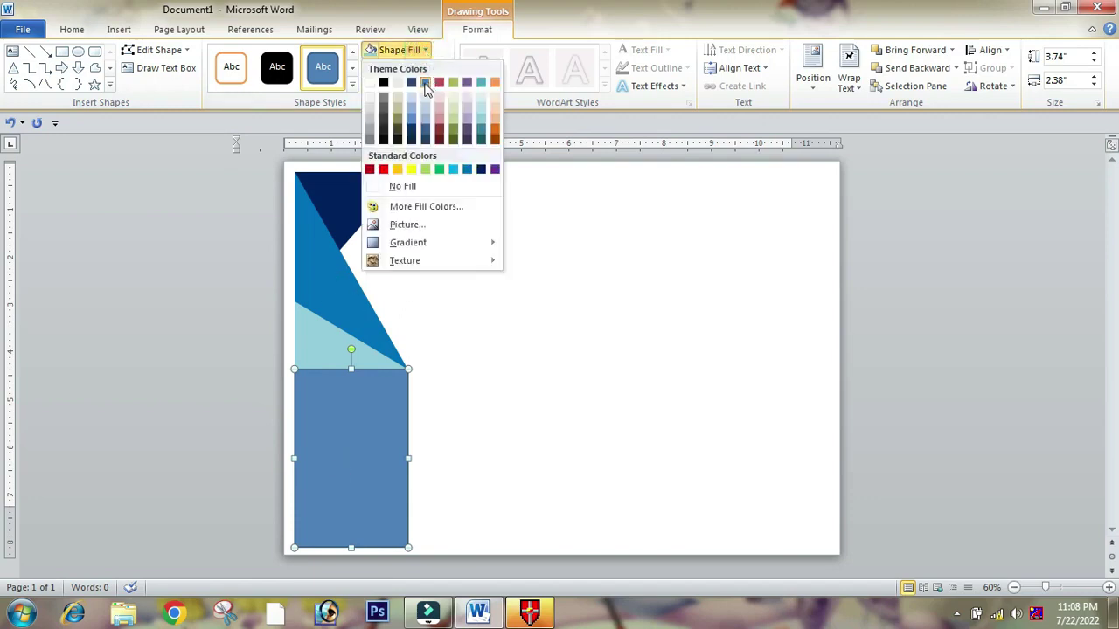
left_click(466, 170)
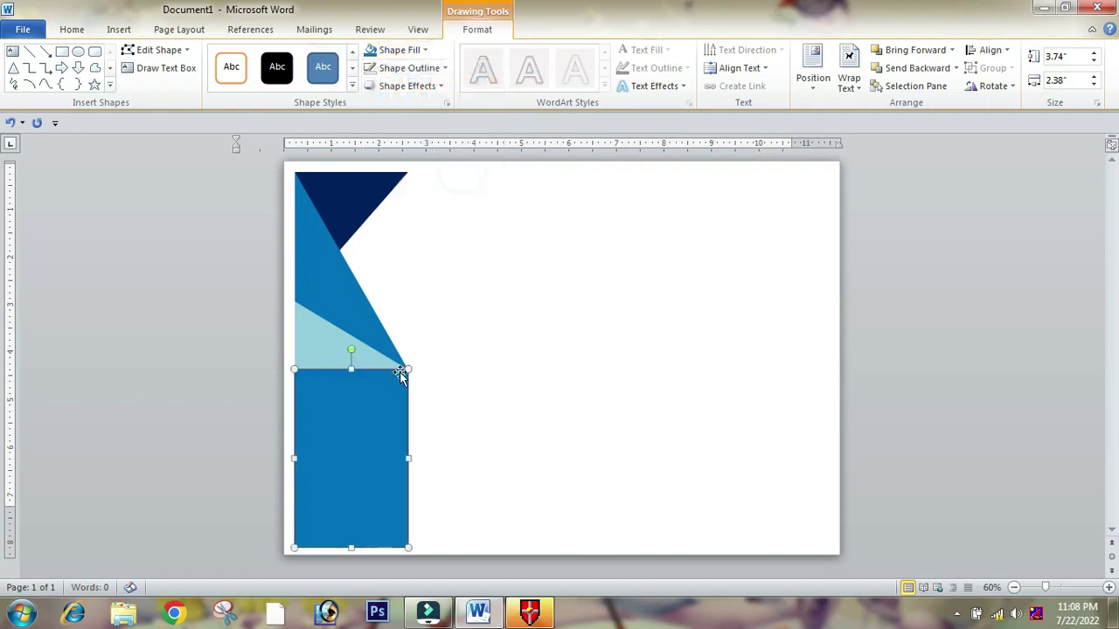
- Reshape it into a 4.28"-wide outline-free triangle rising to the other triangles' meeting point
left_click(366, 457)
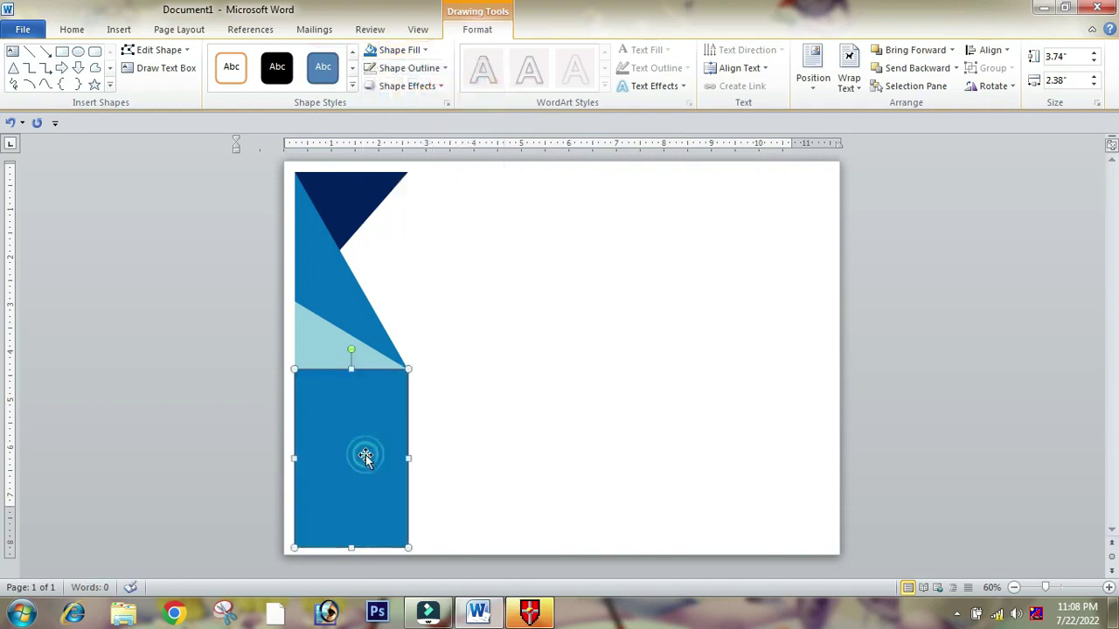
left_click(150, 55)
left_click(166, 88)
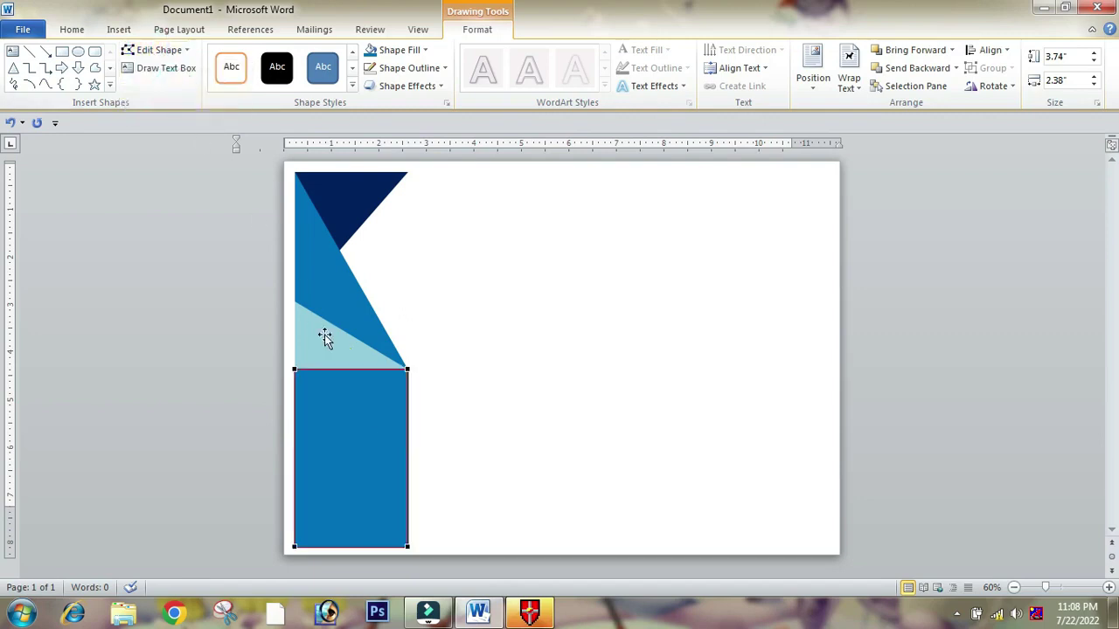
left_click_drag(295, 370, 406, 370)
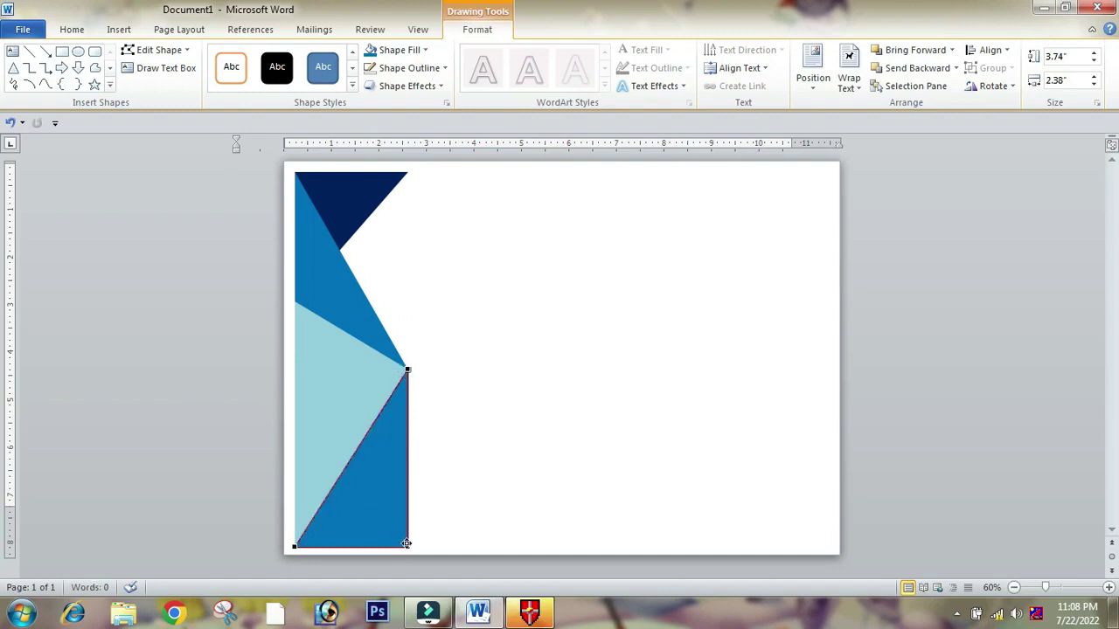
left_click_drag(406, 546, 497, 546)
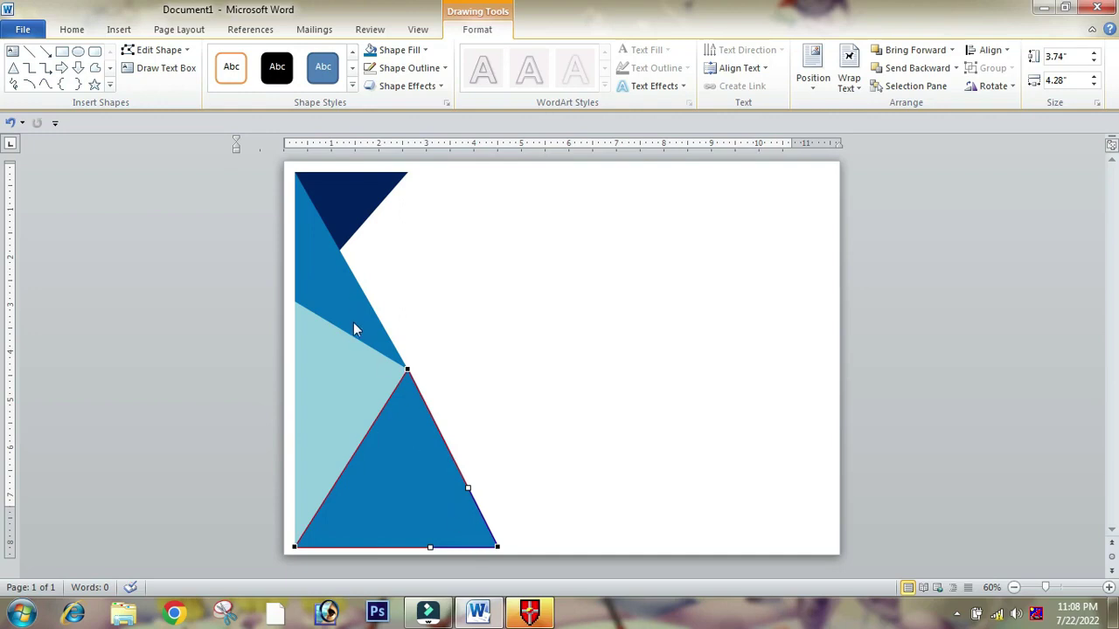
left_click(415, 504)
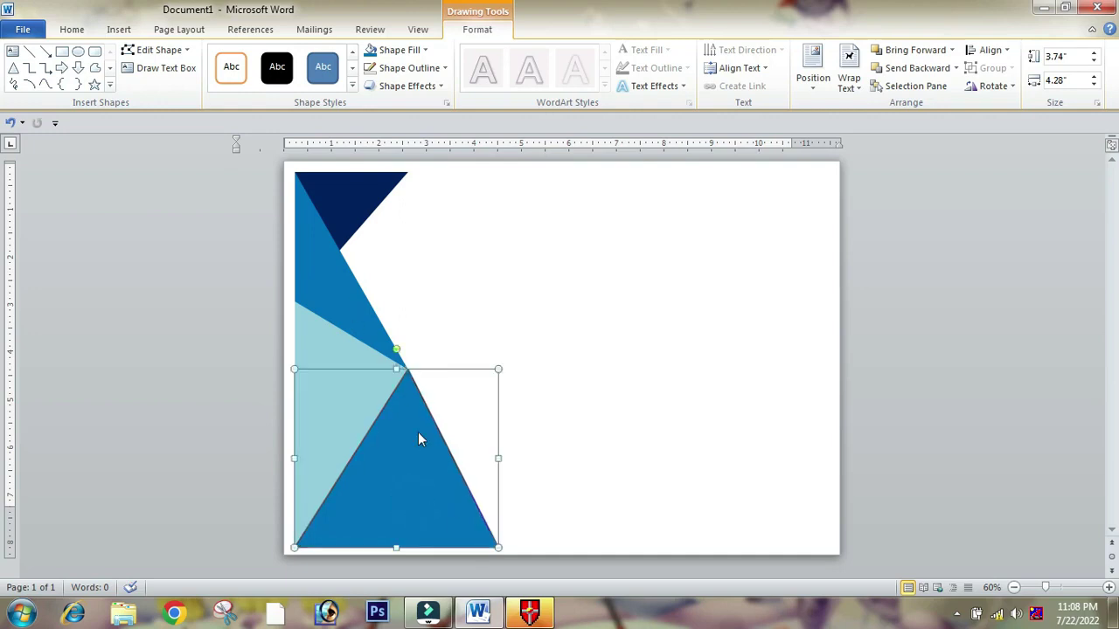
left_click(443, 74)
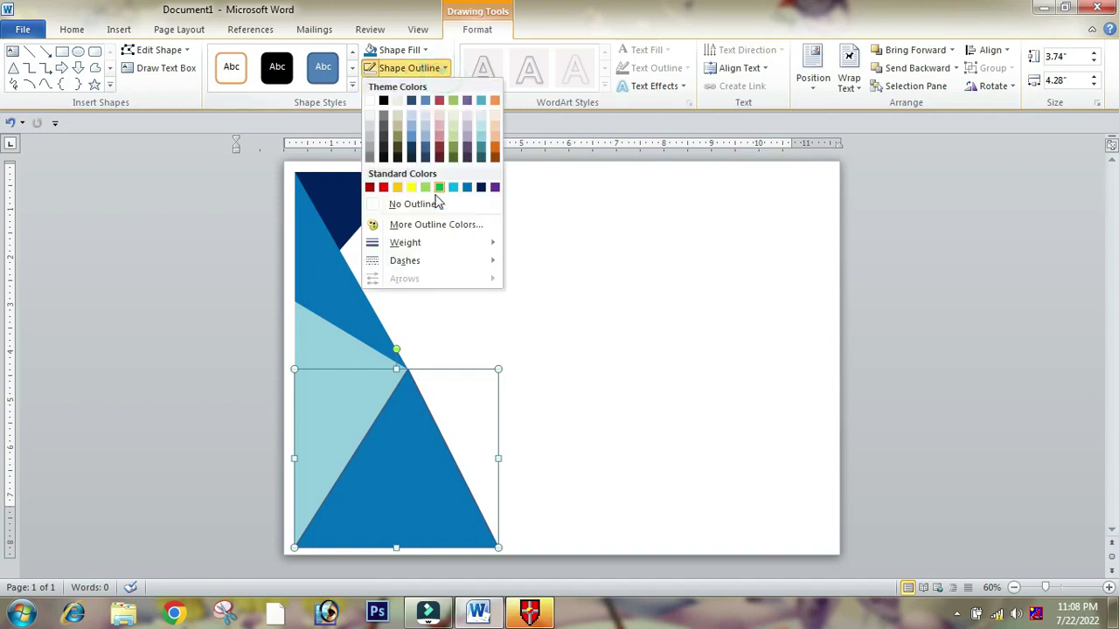
left_click(436, 205)
left_click(400, 479)
left_click(317, 301)
left_click(462, 242)
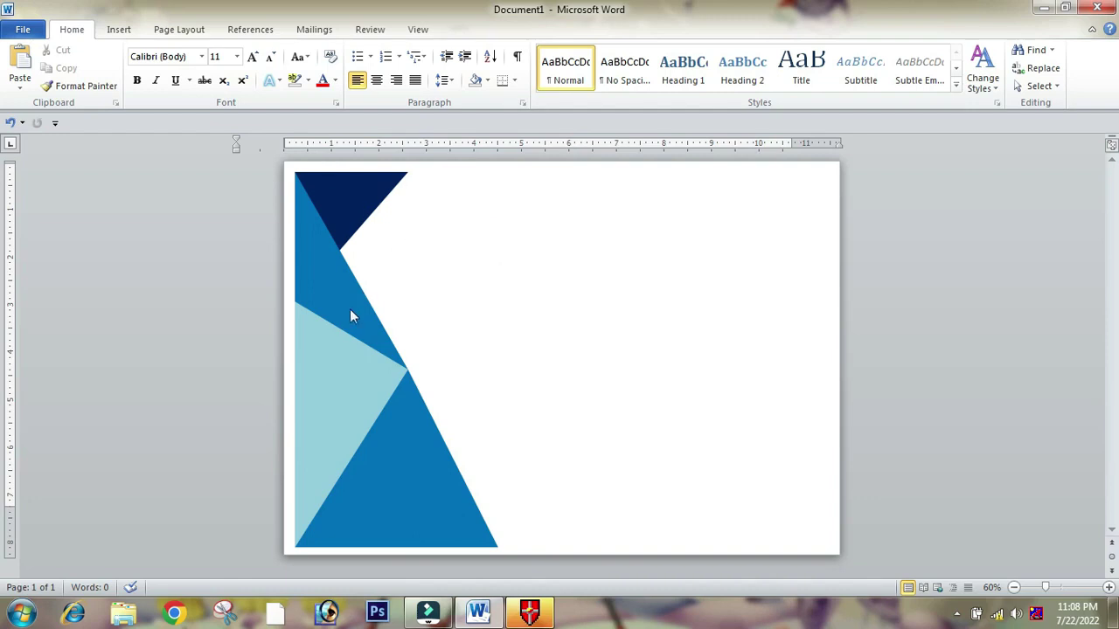
- Draw a 1.26" × 2.5" rectangle along the top edge beside the navy triangle
left_click(114, 34)
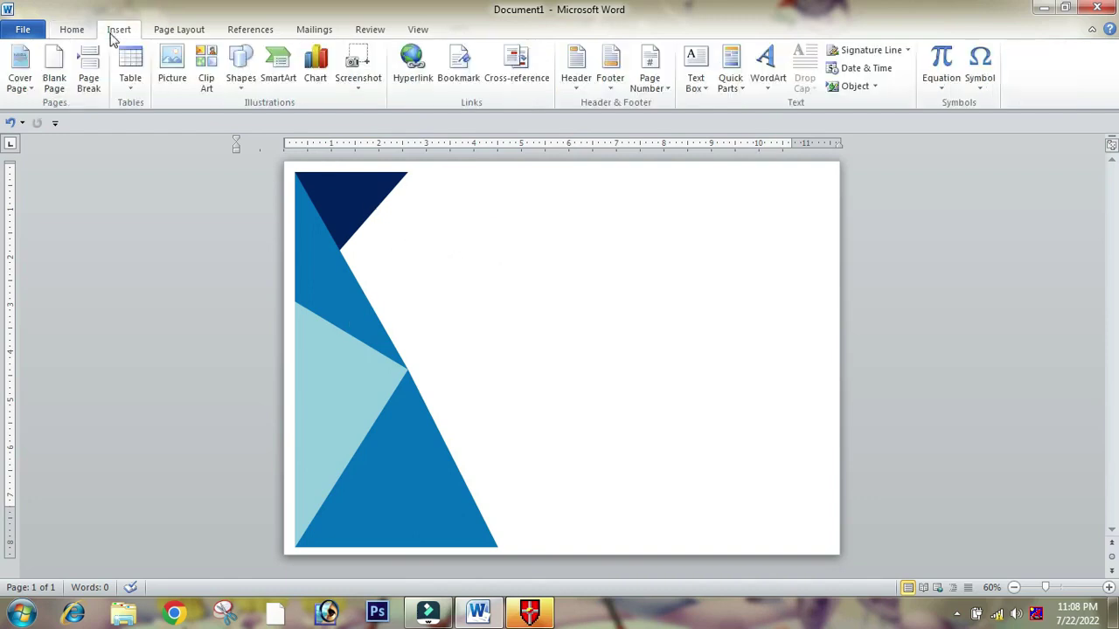
left_click(242, 98)
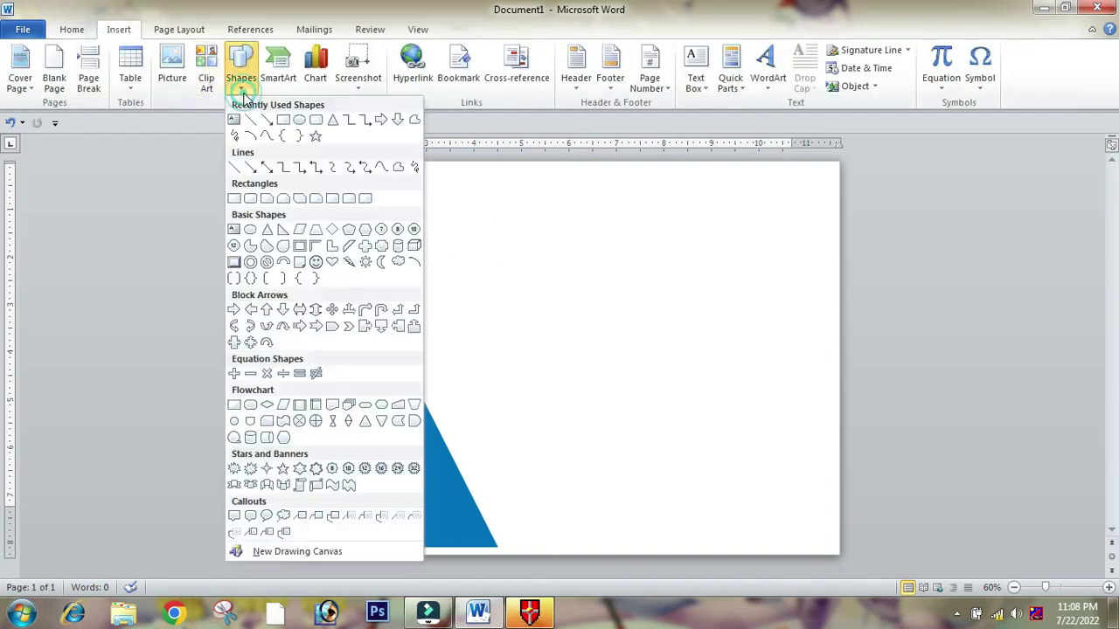
left_click(285, 121)
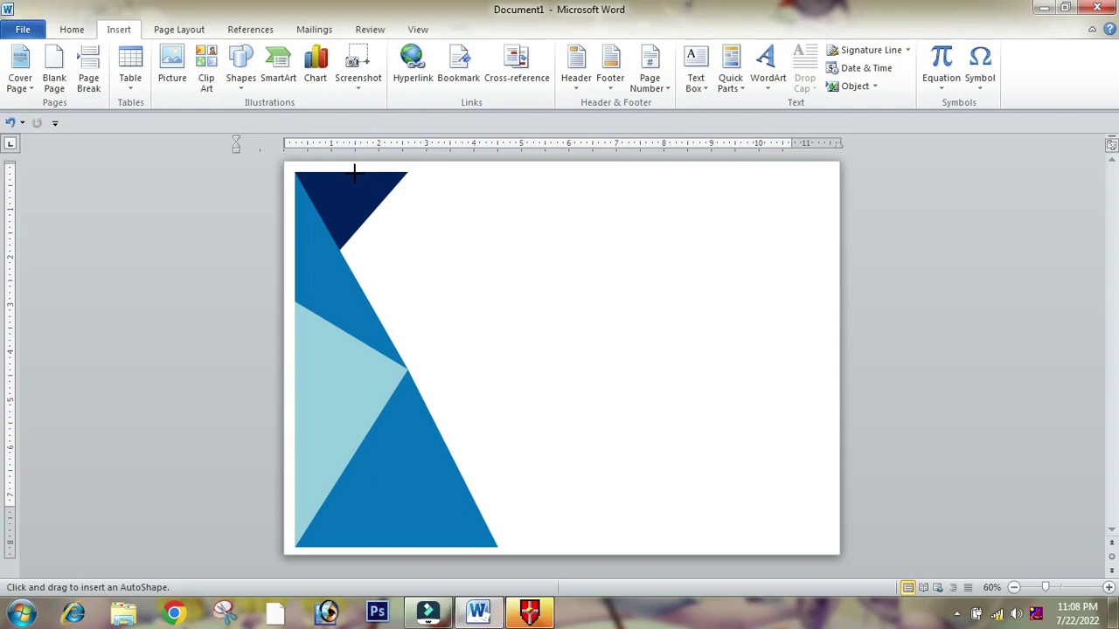
left_click_drag(354, 170, 475, 231)
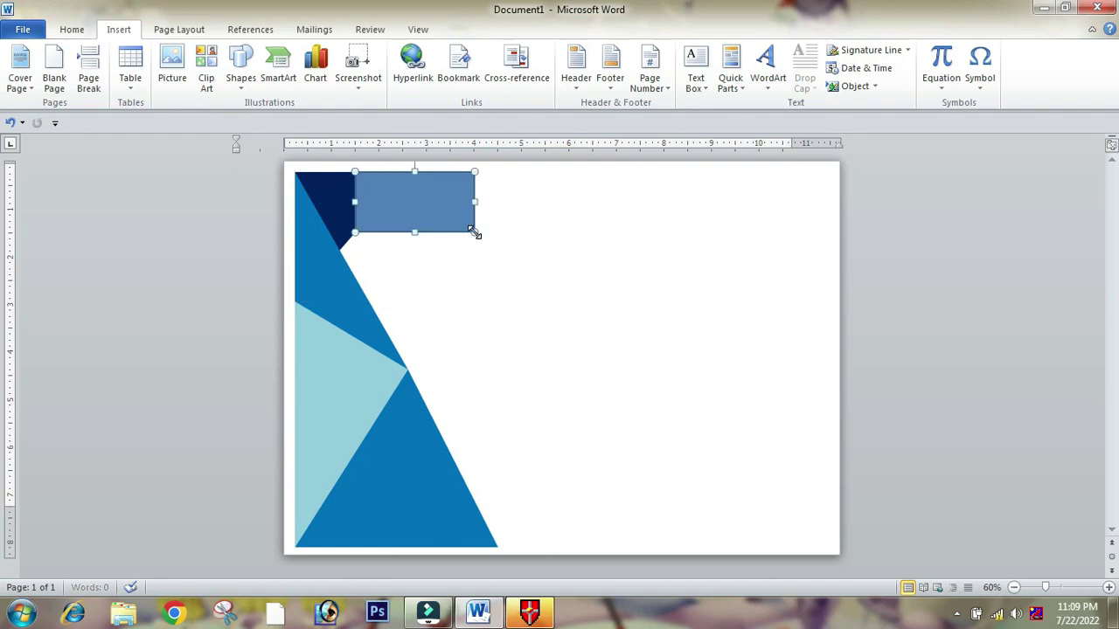
- Slide both top corners inward to make a trapezoid and remove its outline
right_click(374, 197)
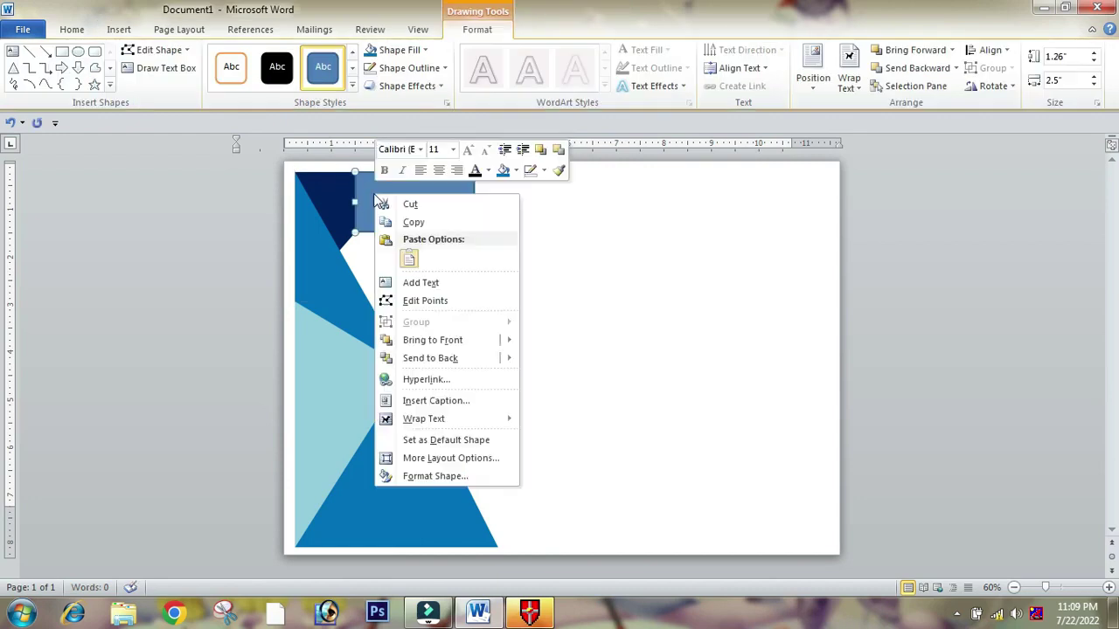
left_click(422, 300)
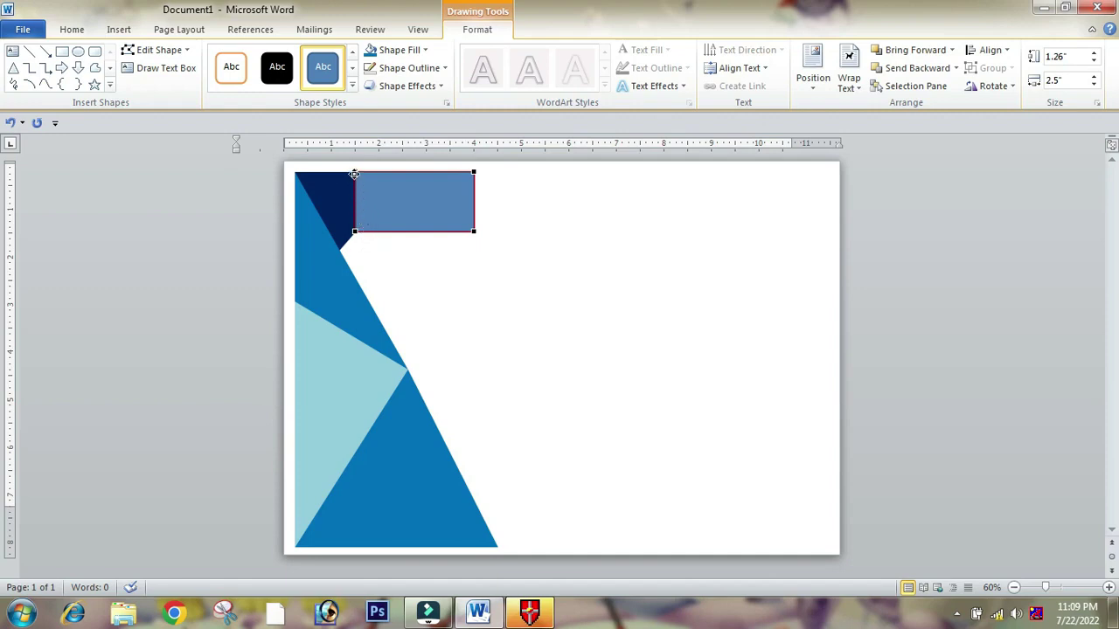
left_click_drag(356, 173, 394, 173)
left_click_drag(472, 171, 434, 172)
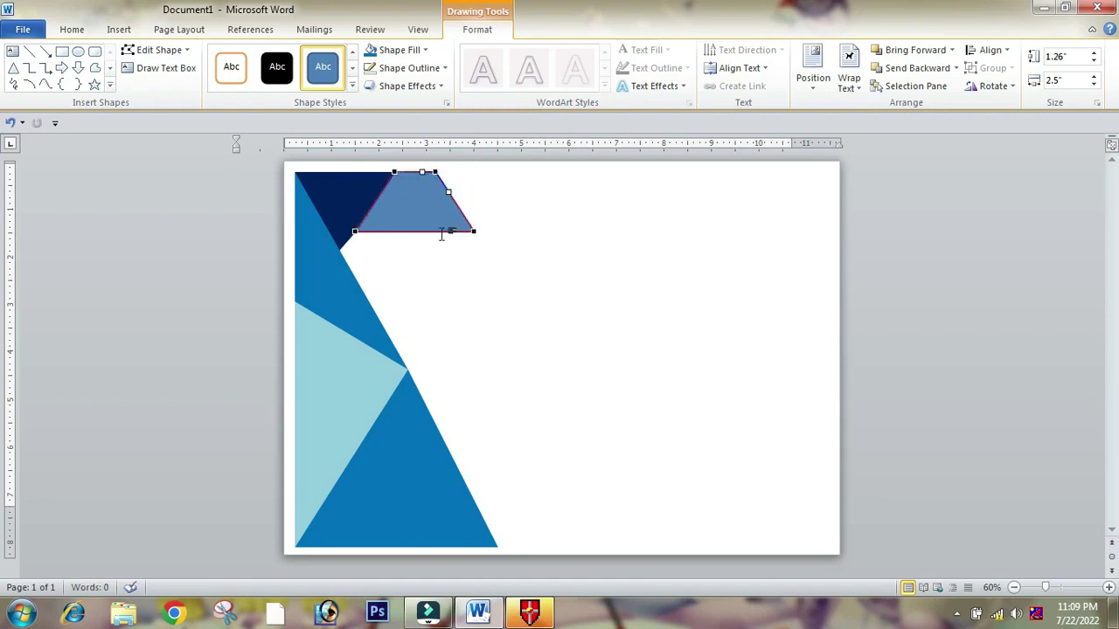
left_click(413, 225)
left_click(493, 204)
left_click(431, 210)
left_click(433, 67)
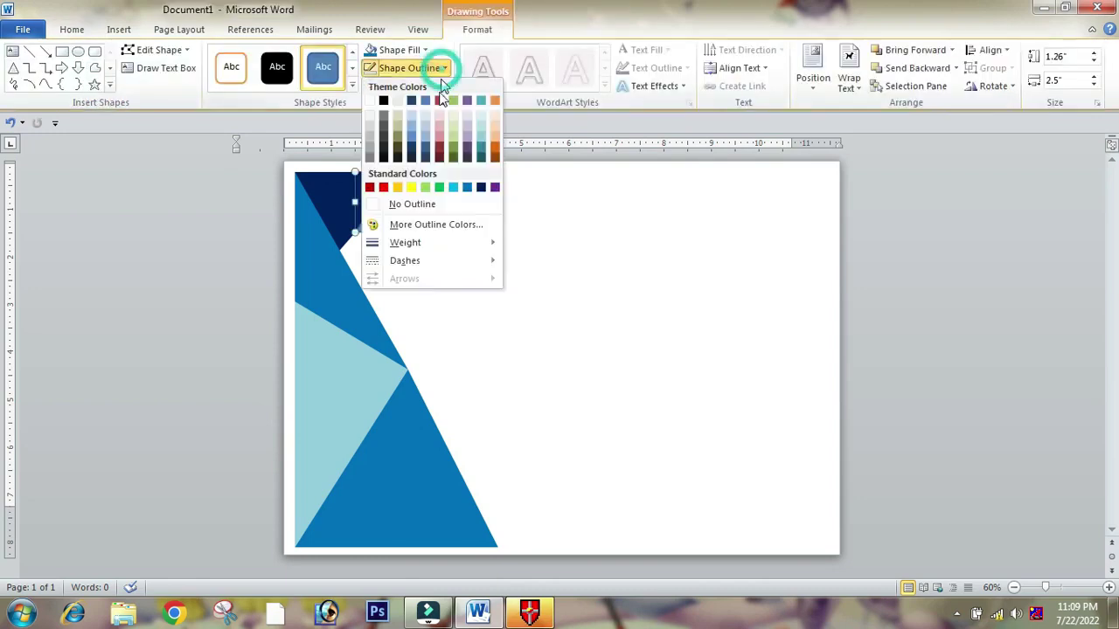
left_click(412, 204)
left_click(532, 208)
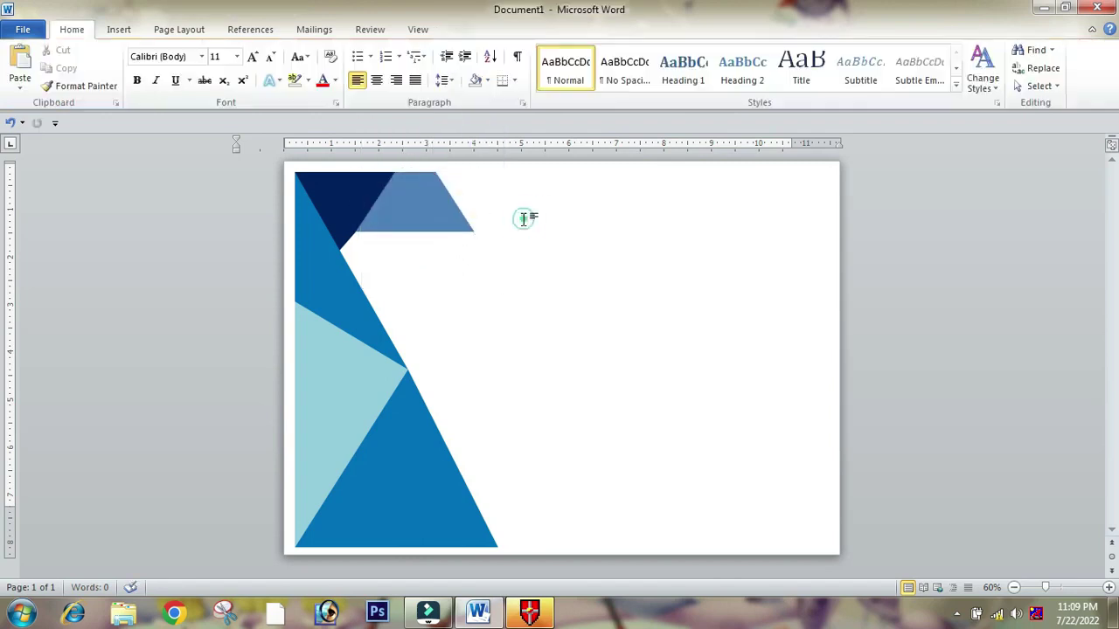
- Draw a rectangle right of the steel-blue trapezoid and fill it navy blue
left_click(119, 29)
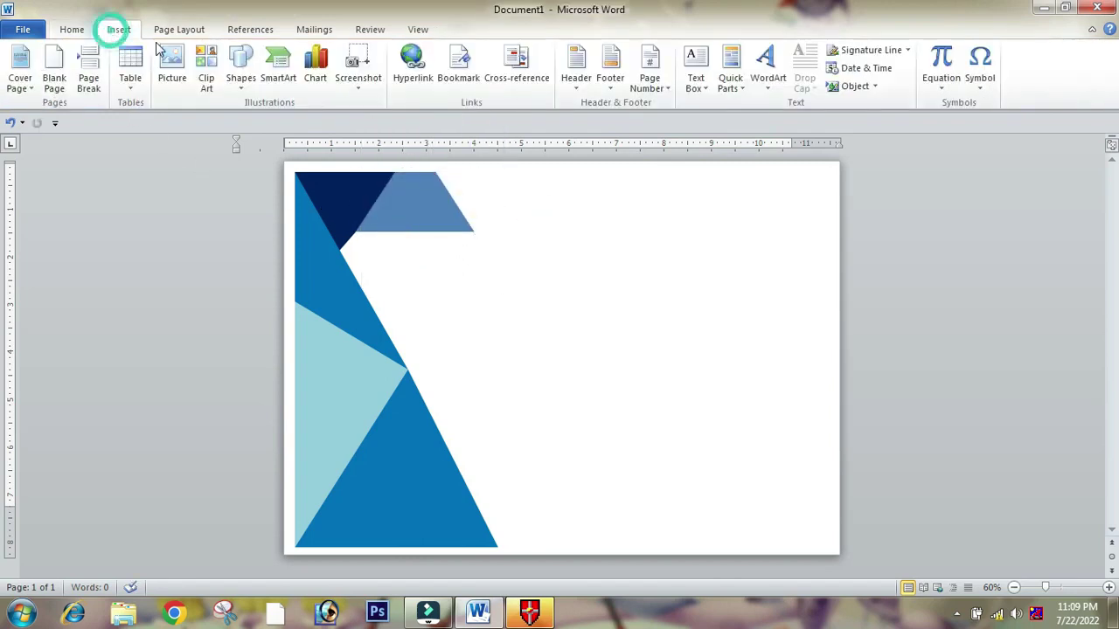
left_click(242, 69)
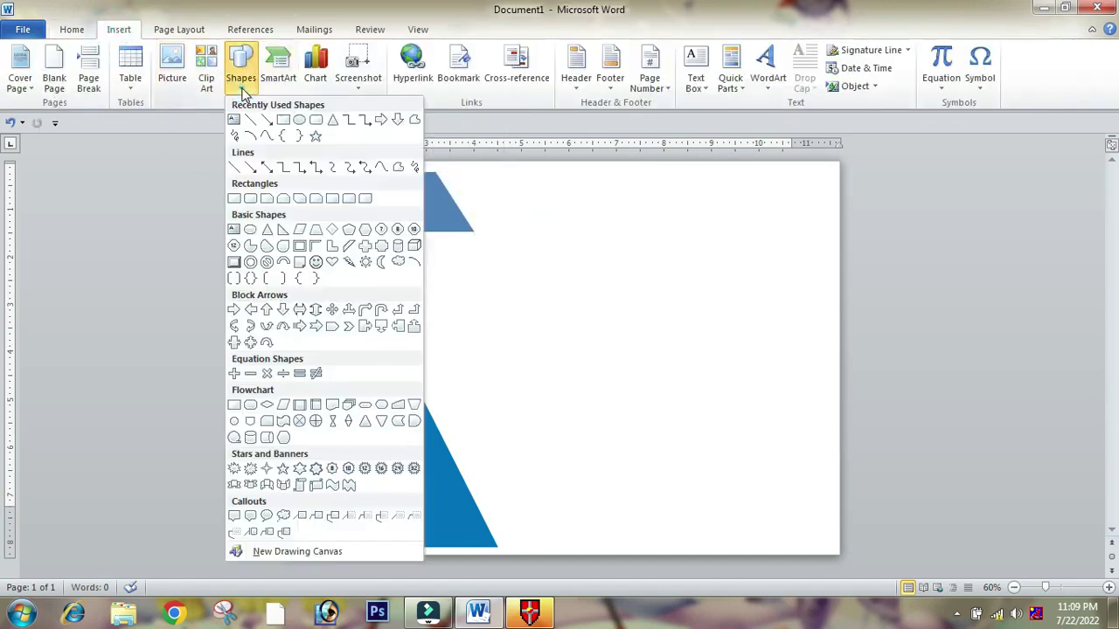
left_click(285, 121)
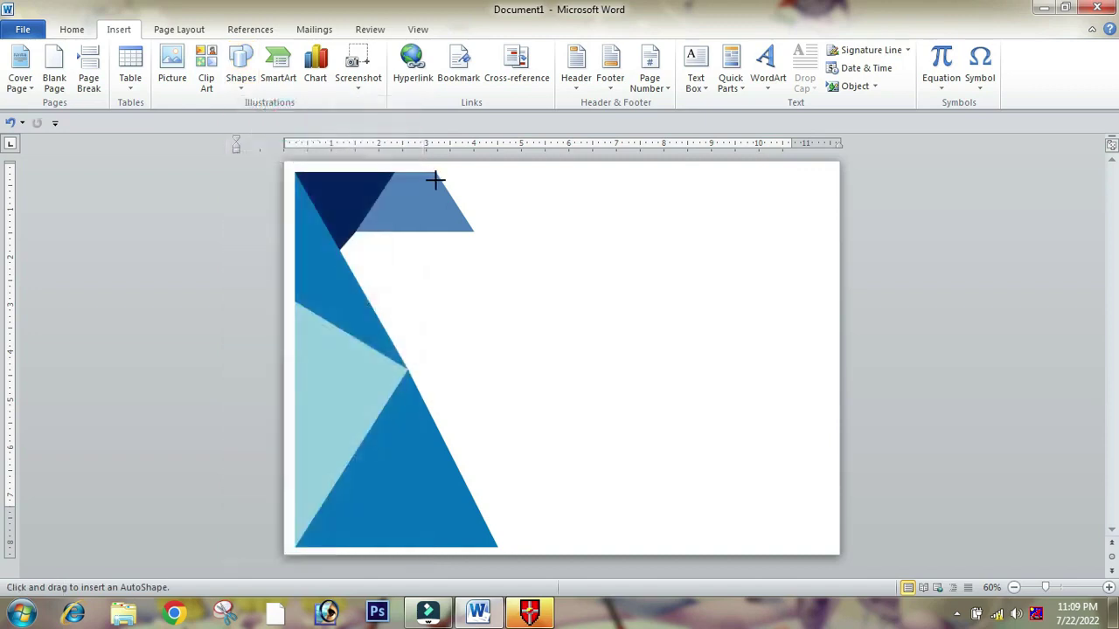
left_click_drag(434, 172, 531, 233)
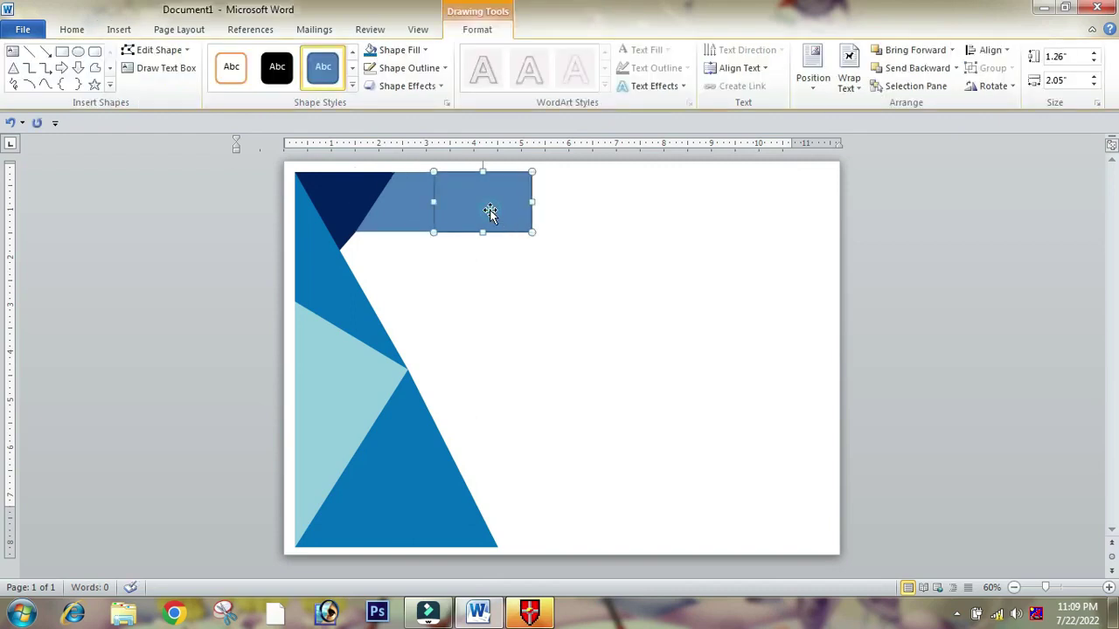
left_click(338, 201)
left_click(480, 200)
left_click(425, 49)
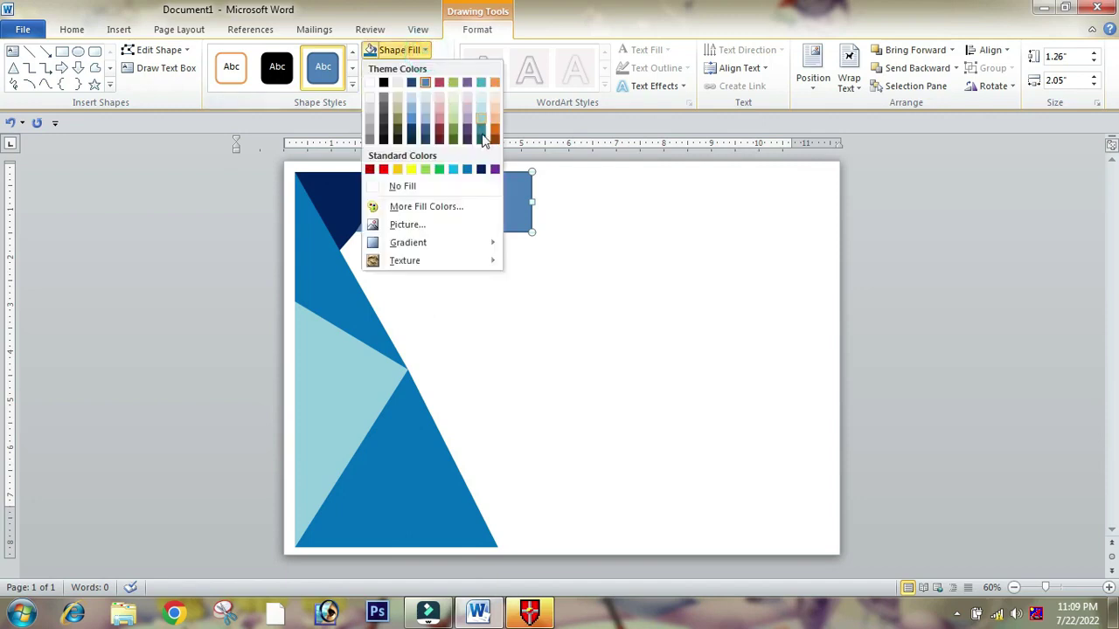
left_click(481, 170)
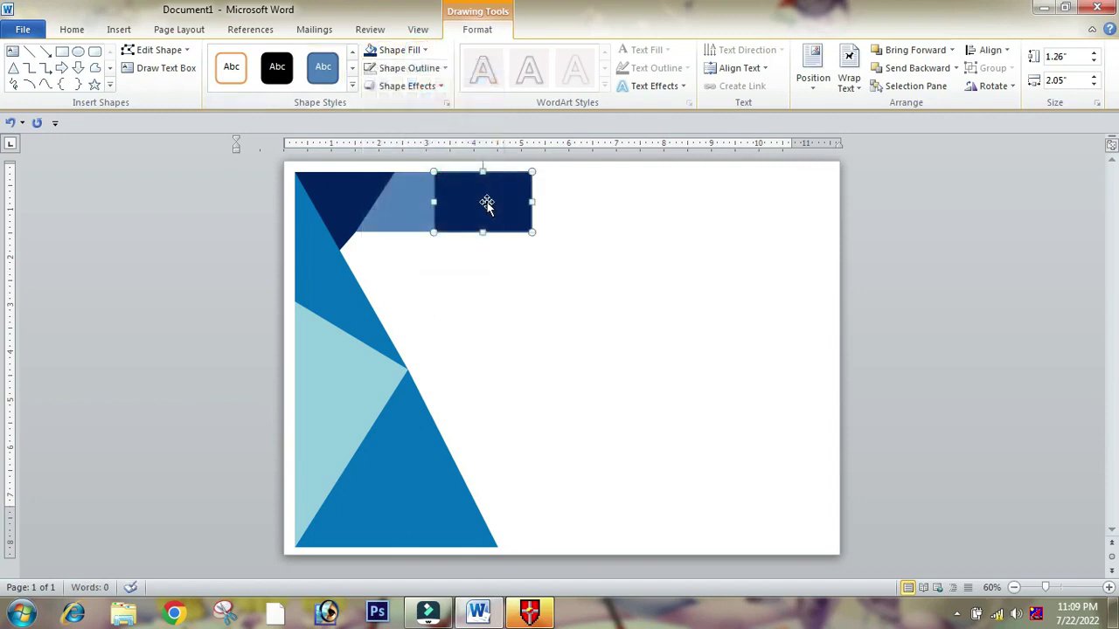
- Use Edit Points to pull the bottom corners together into a downward triangle
right_click(486, 203)
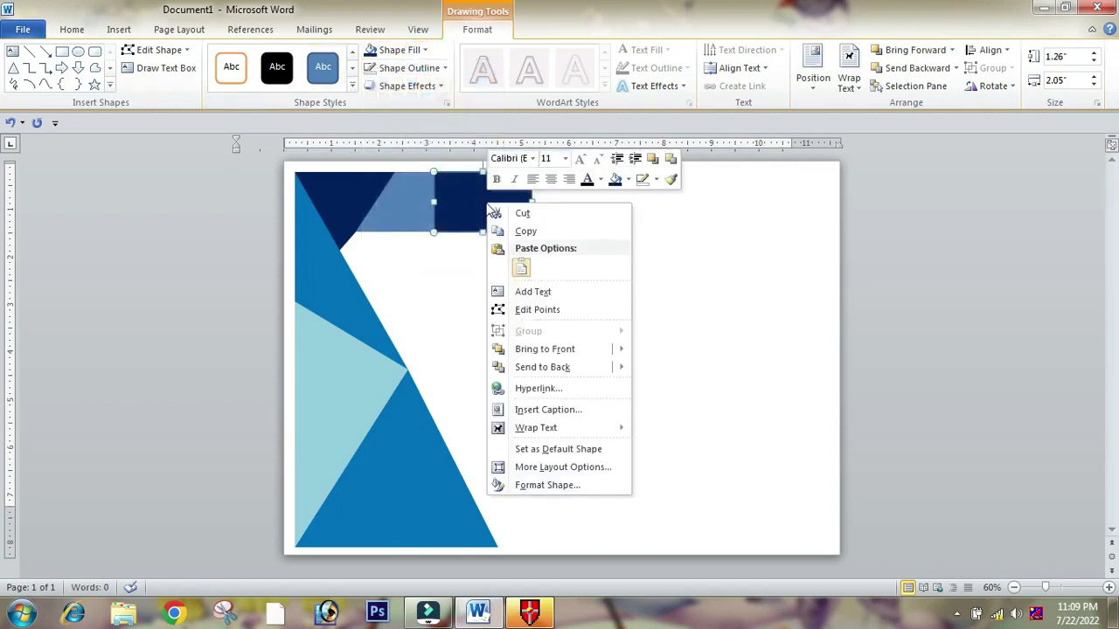
left_click(535, 308)
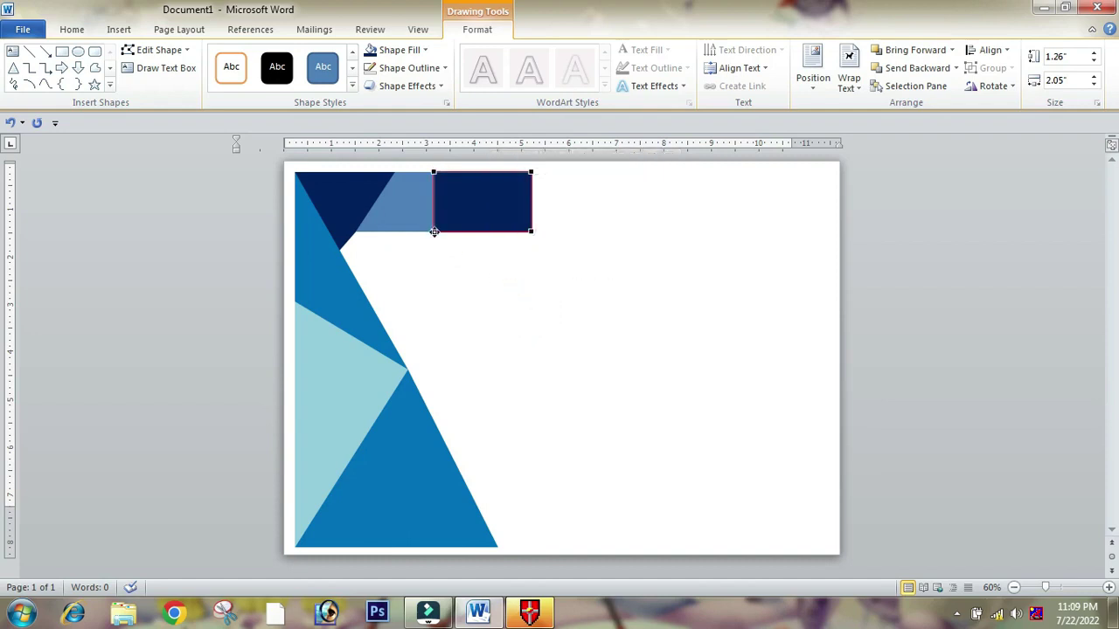
left_click_drag(433, 231, 468, 233)
left_click_drag(531, 232, 472, 232)
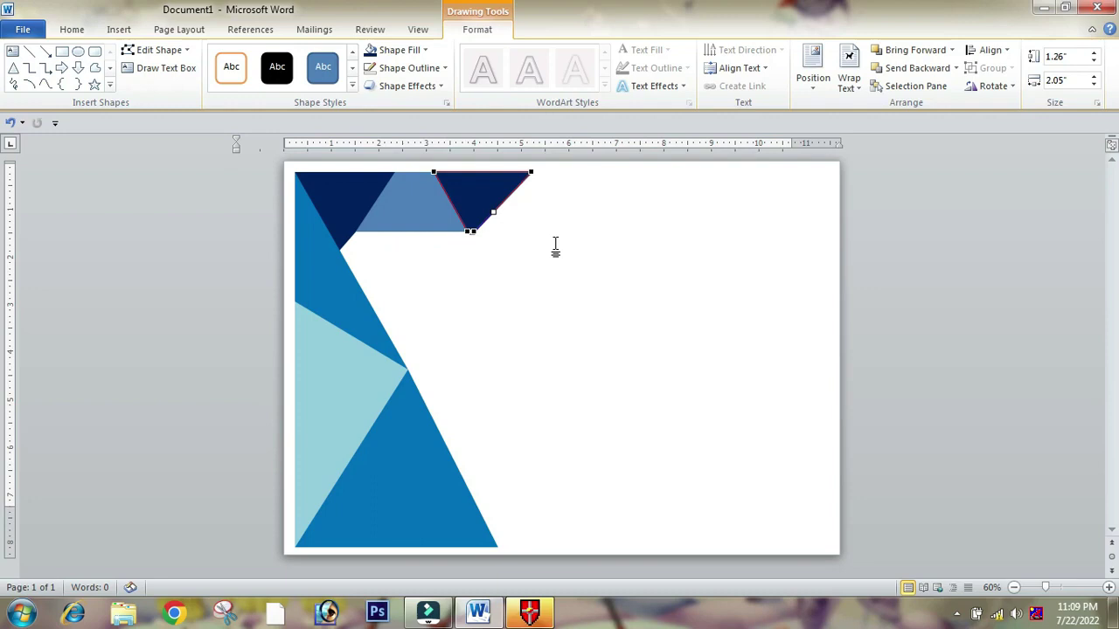
left_click(461, 210)
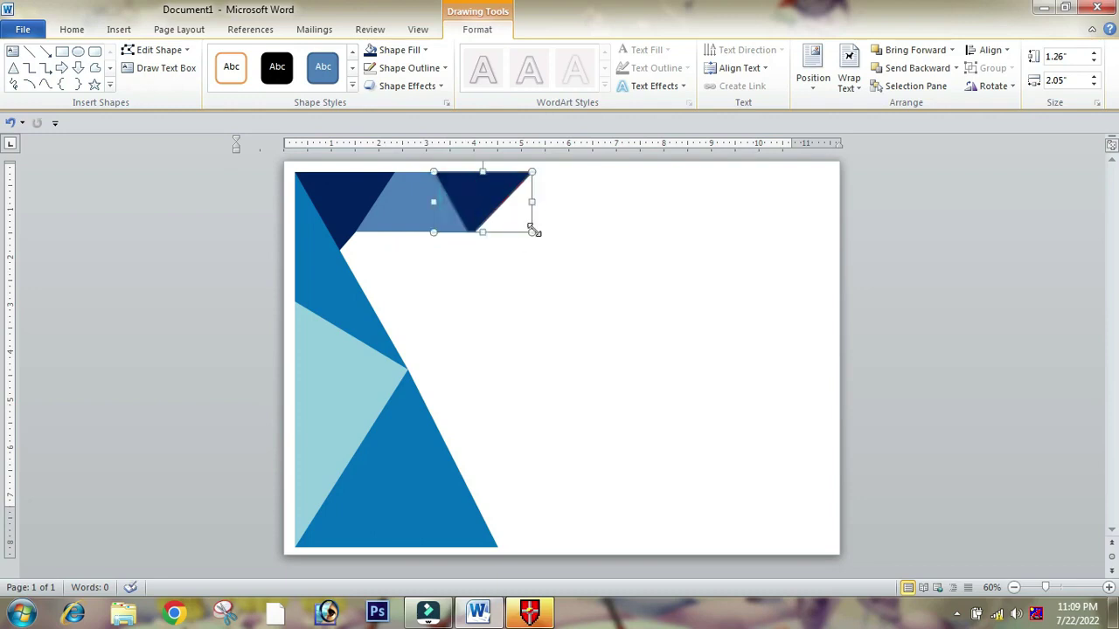
left_click(462, 201)
left_click(673, 297)
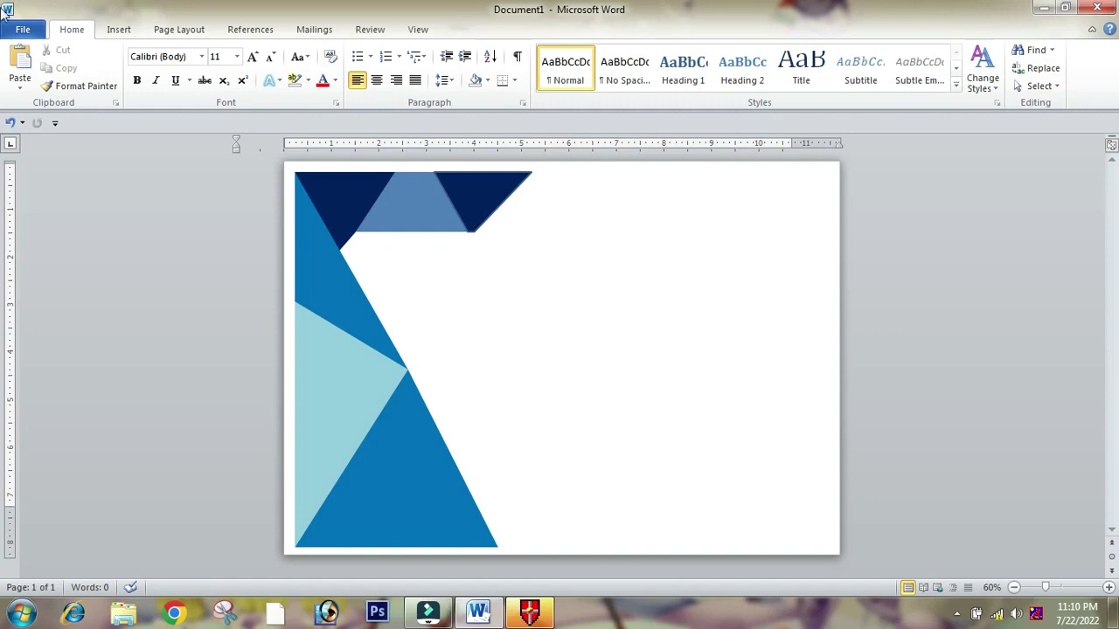
- Draw a text box below the top triangles and type 'CERTIFICATE'
left_click(110, 30)
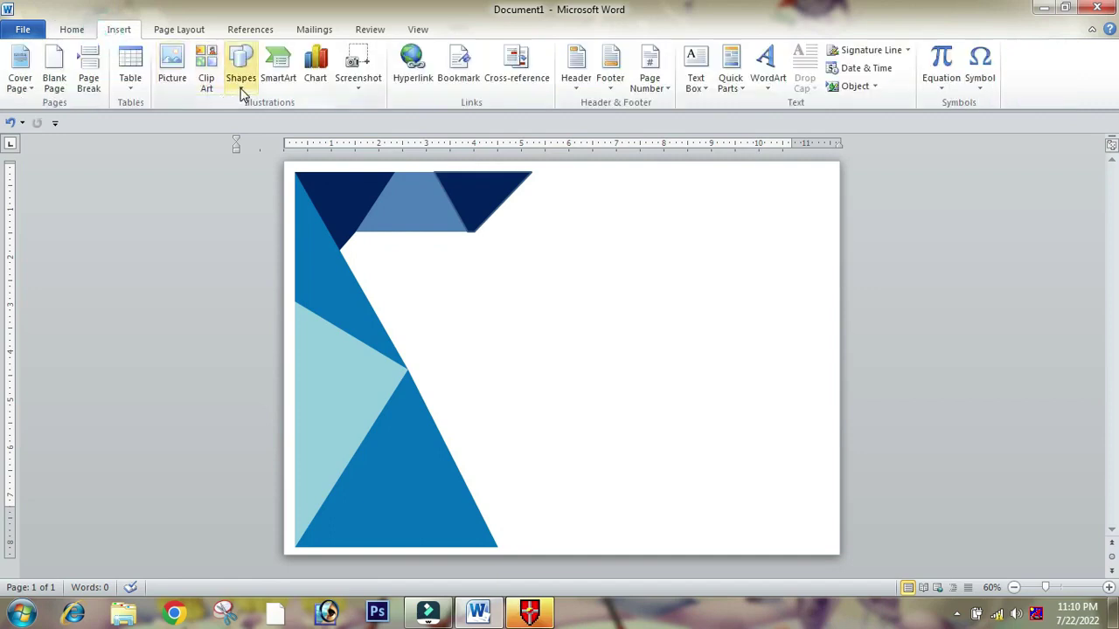
left_click(241, 87)
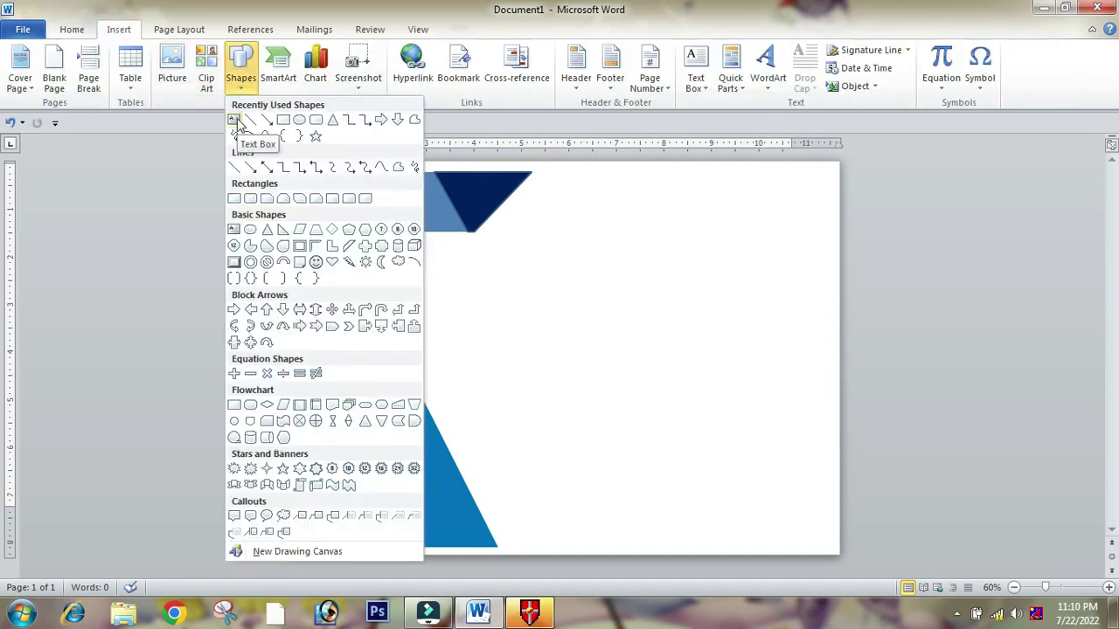
left_click(236, 120)
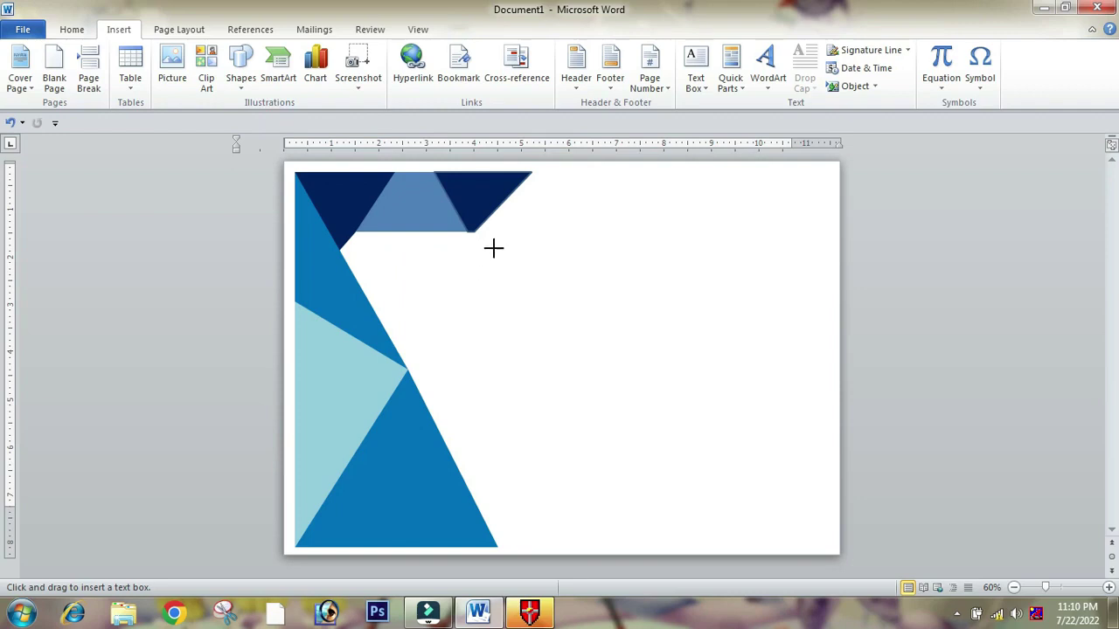
left_click_drag(498, 242, 681, 281)
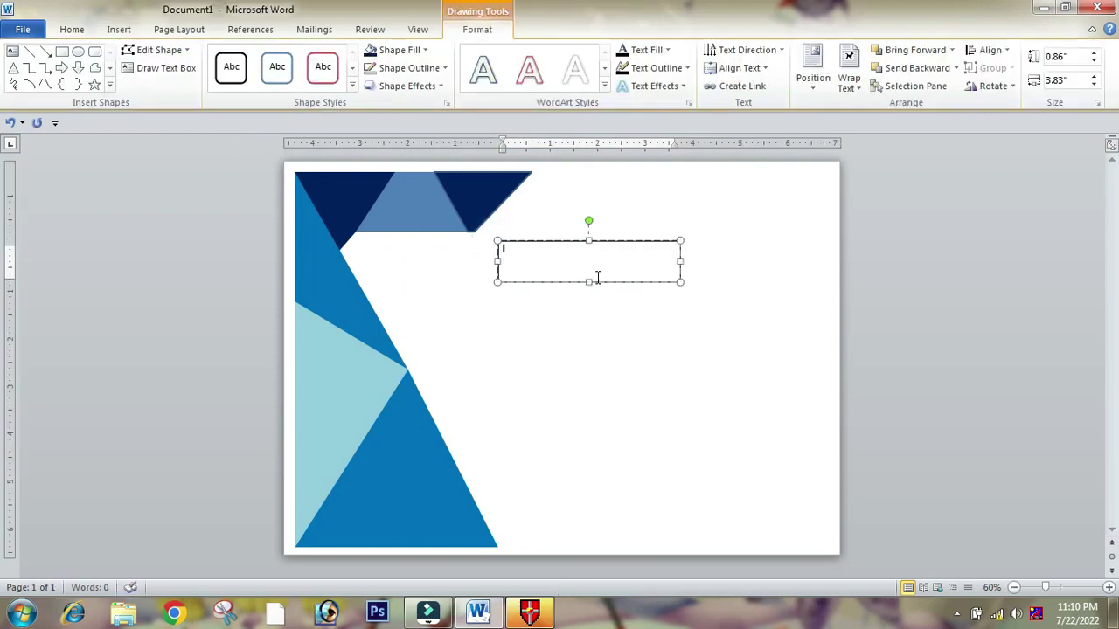
type("c")
type("ERTIFICATE")
- Make the CERTIFICATE heading 48 pt bold
left_click_drag(547, 248, 500, 250)
left_click(72, 29)
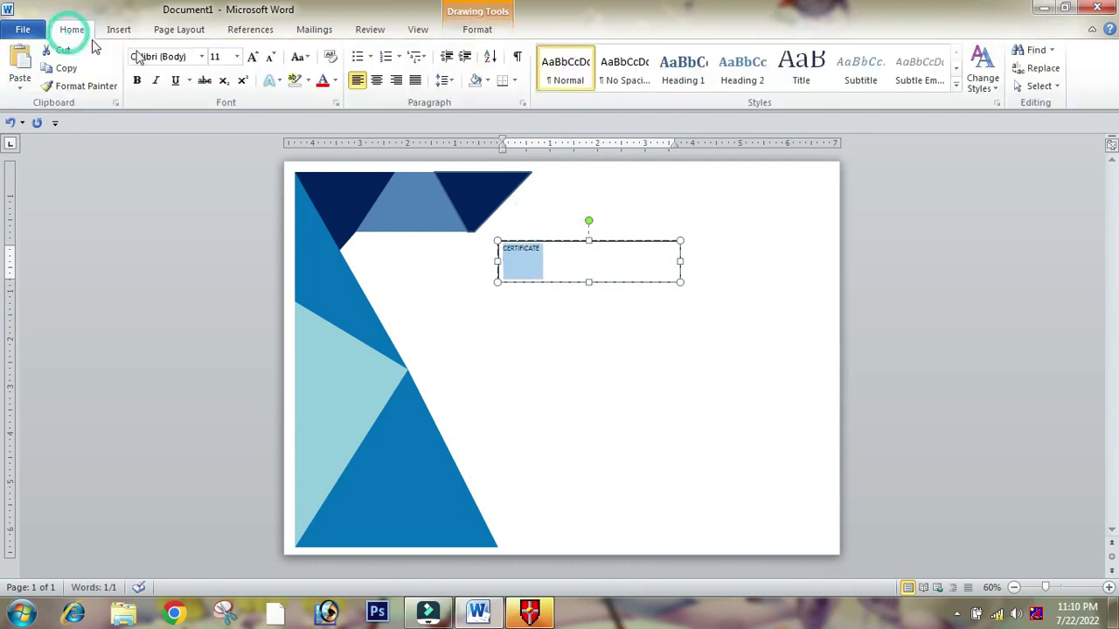
left_click(236, 58)
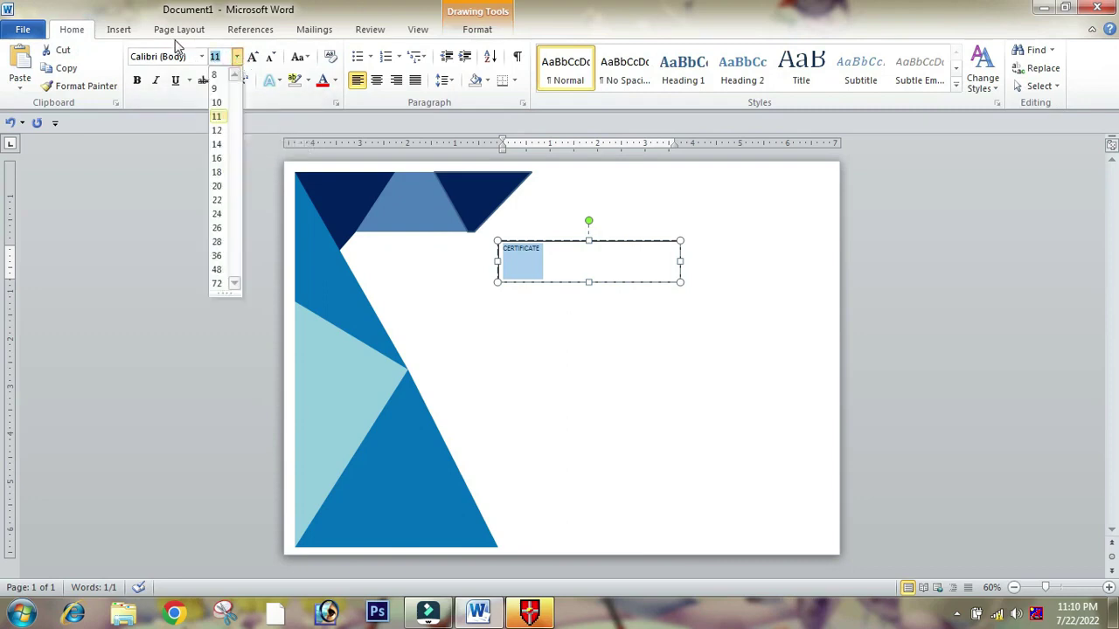
left_click(219, 270)
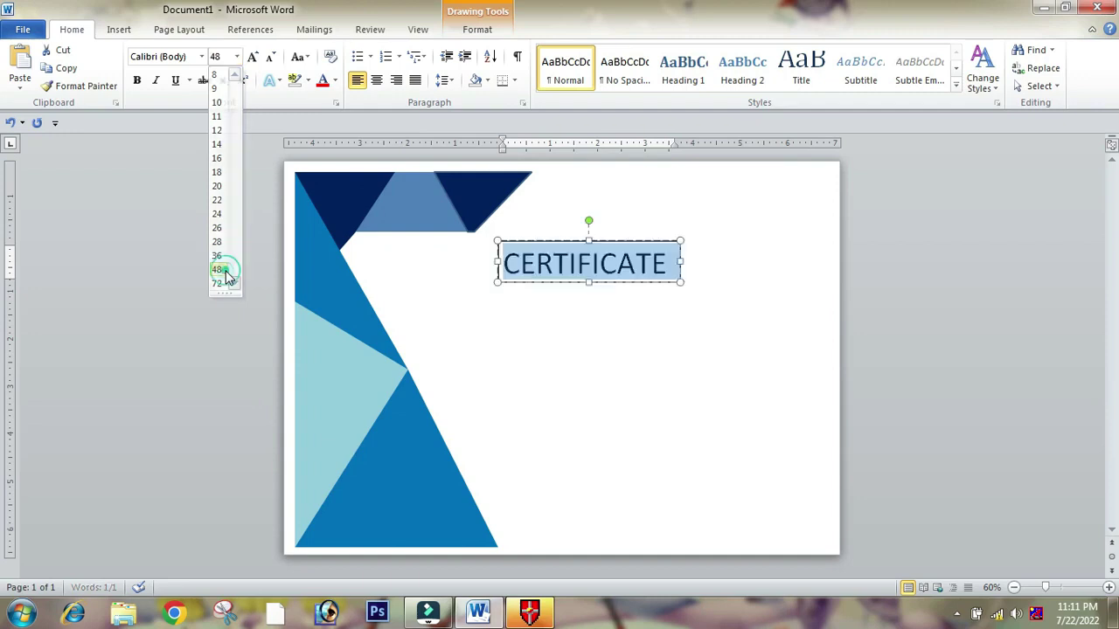
left_click(137, 81)
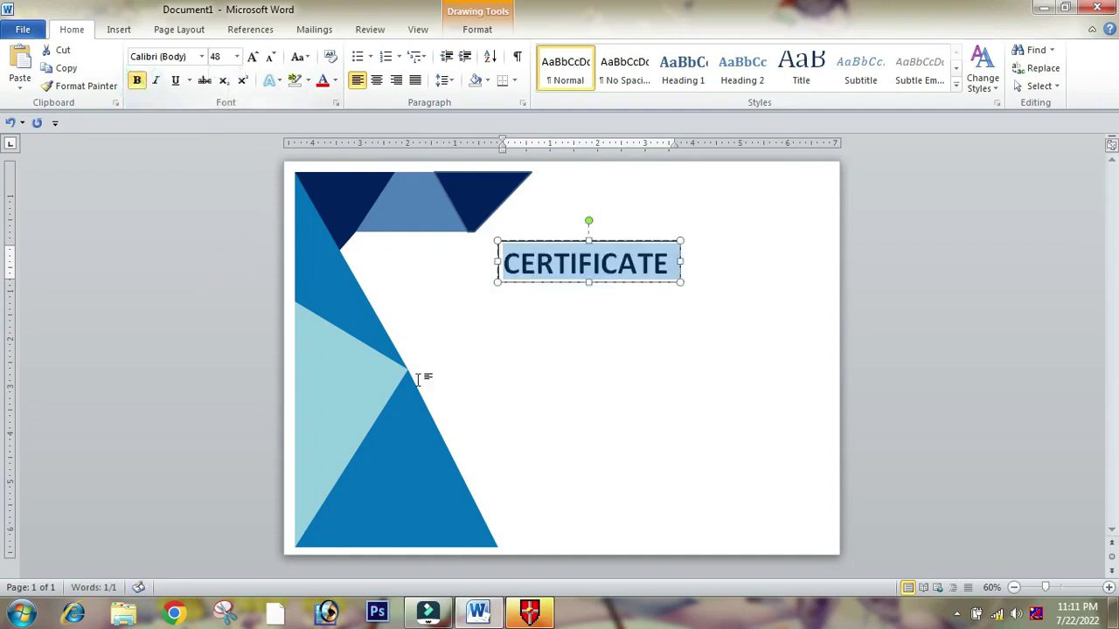
left_click(540, 305)
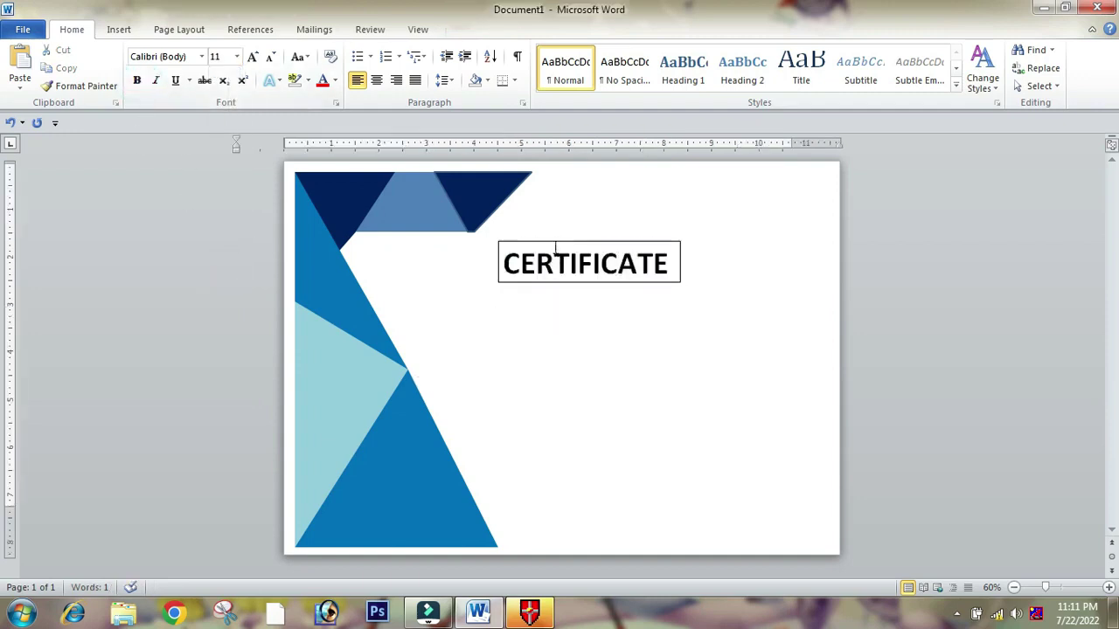
- Set the heading box to No Outline and nudge it slightly up and left
left_click(557, 261)
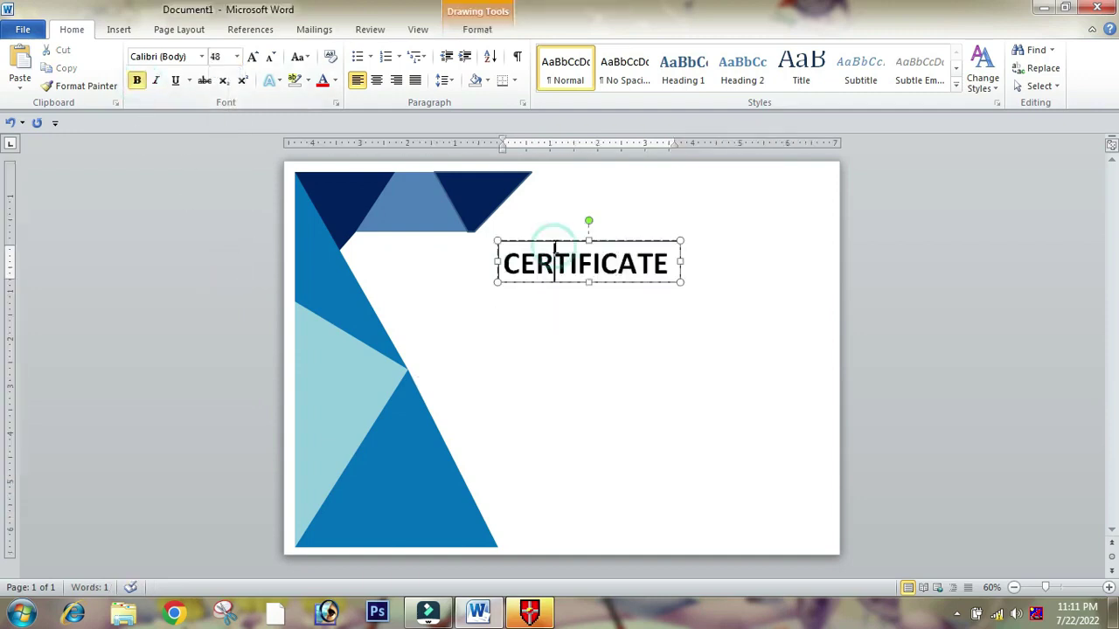
left_click(480, 28)
left_click(443, 68)
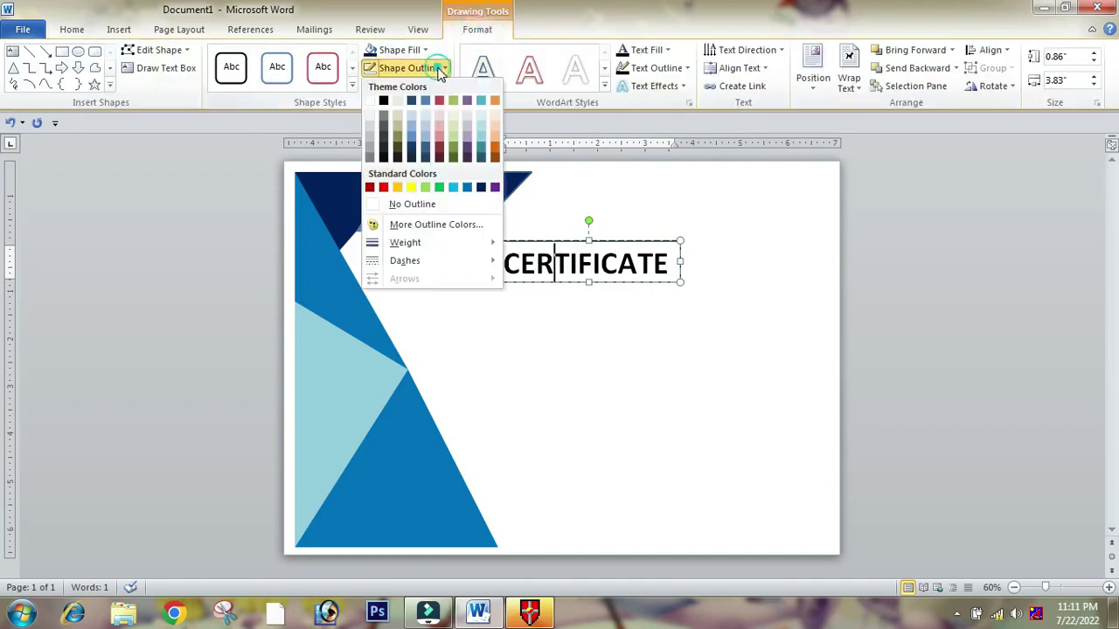
left_click(445, 208)
left_click_drag(562, 241, 556, 223)
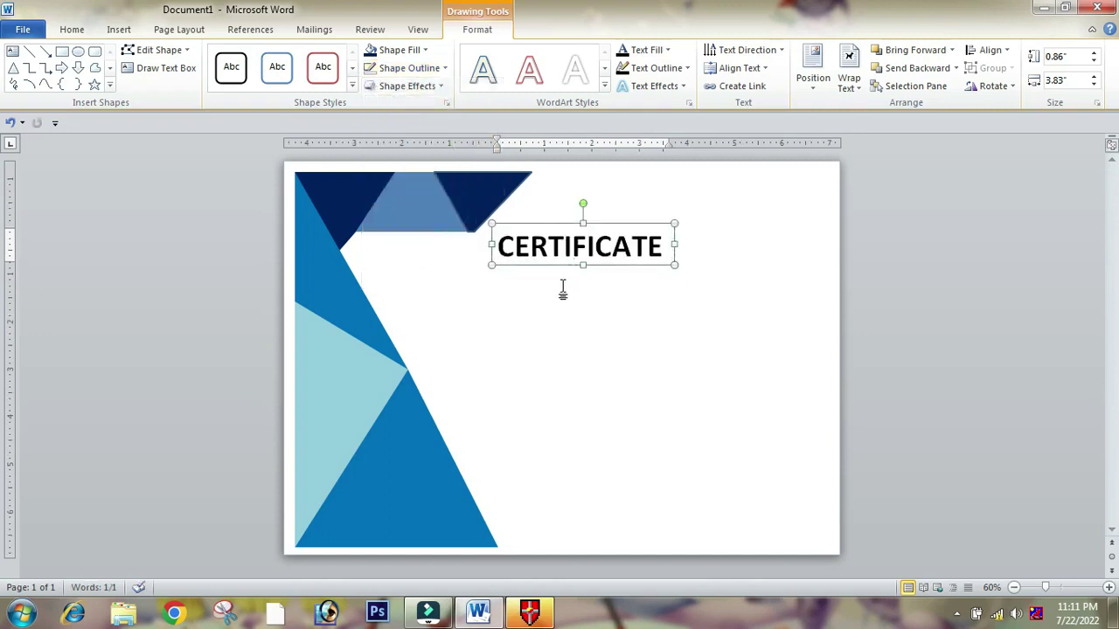
left_click(562, 283)
left_click(564, 248)
left_click(565, 322)
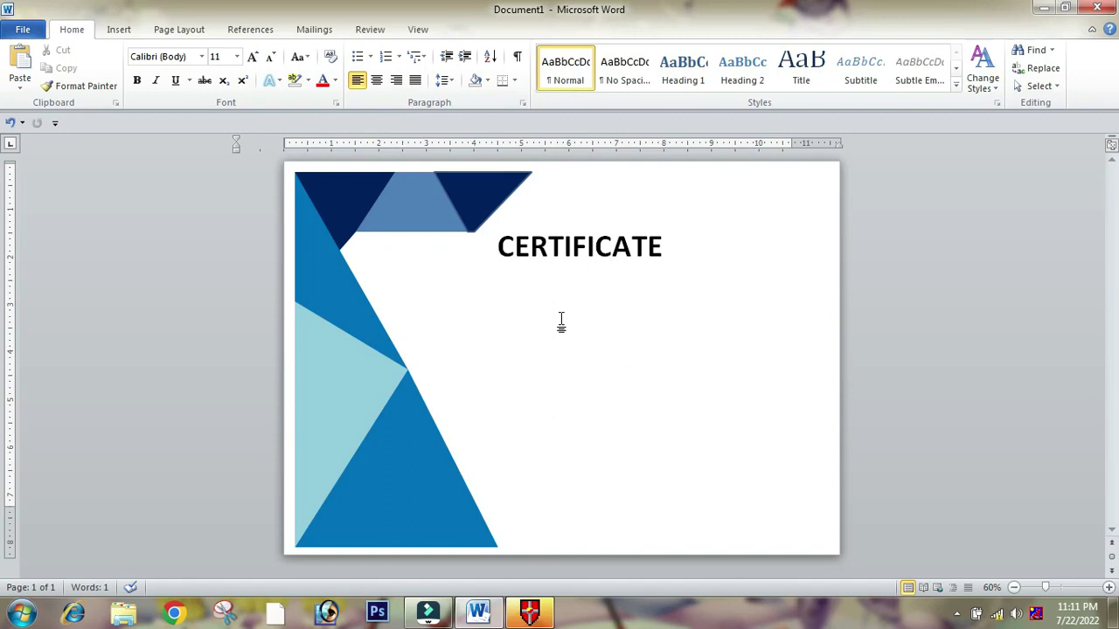
- Draw a text box under the heading and type 'Of completion'
left_click(119, 30)
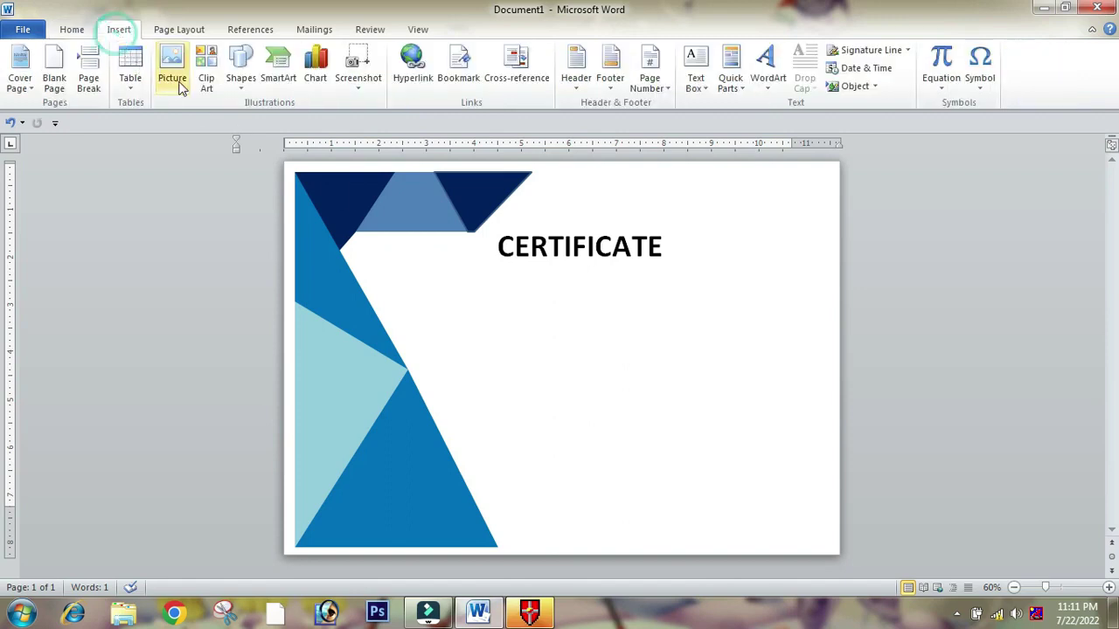
left_click(233, 93)
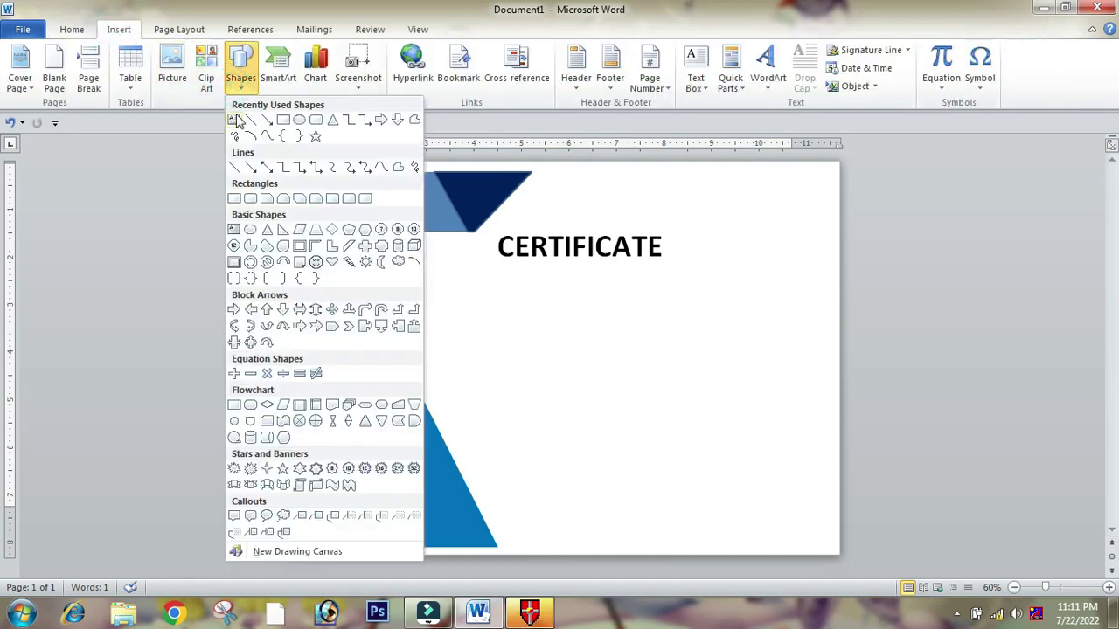
left_click(235, 119)
mouse_move(455, 265)
left_mouse_down()
mouse_move(596, 305)
mouse_move(689, 301)
left_mouse_up()
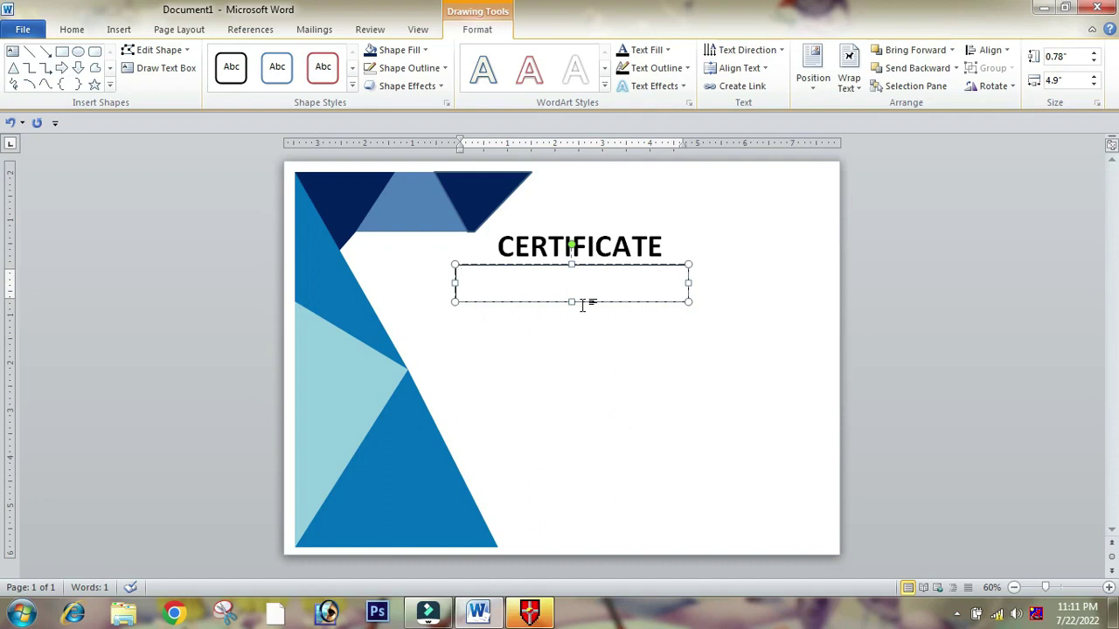
type("O")
type("f complet")
type("ion")
- Set 'Of completion' to 28 pt, centred
triple_click(505, 273)
left_click(70, 30)
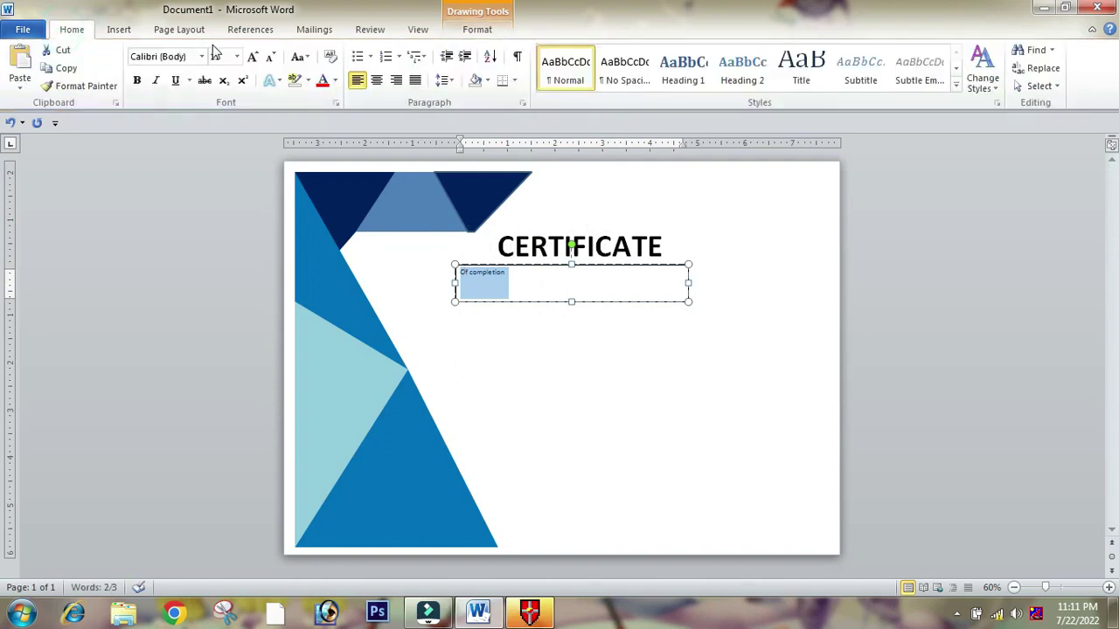
left_click(237, 57)
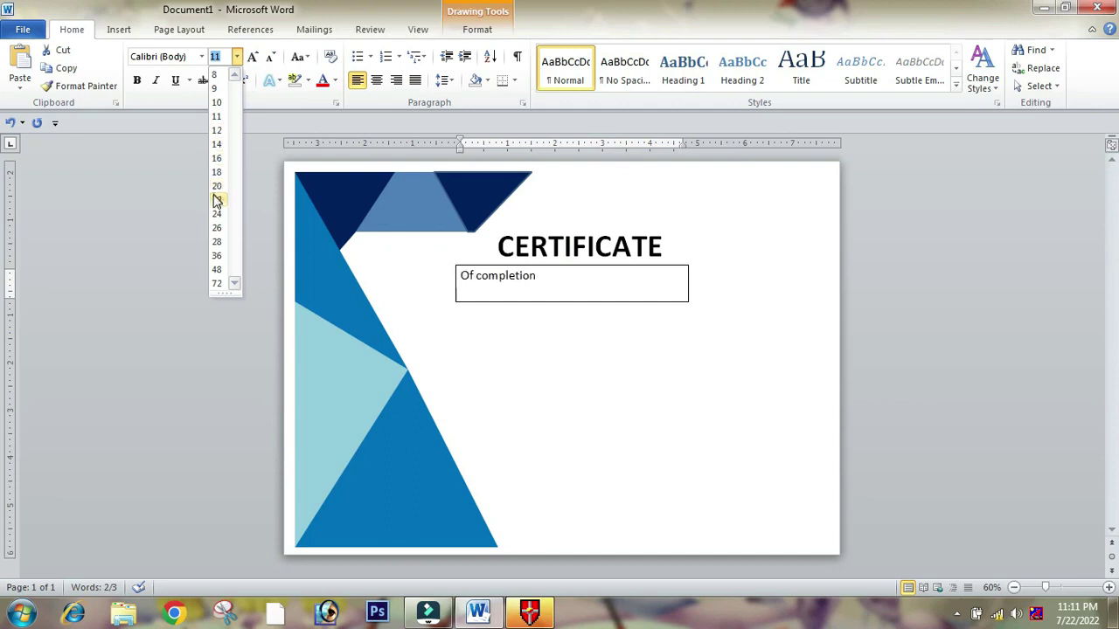
left_click(219, 244)
left_click(376, 80)
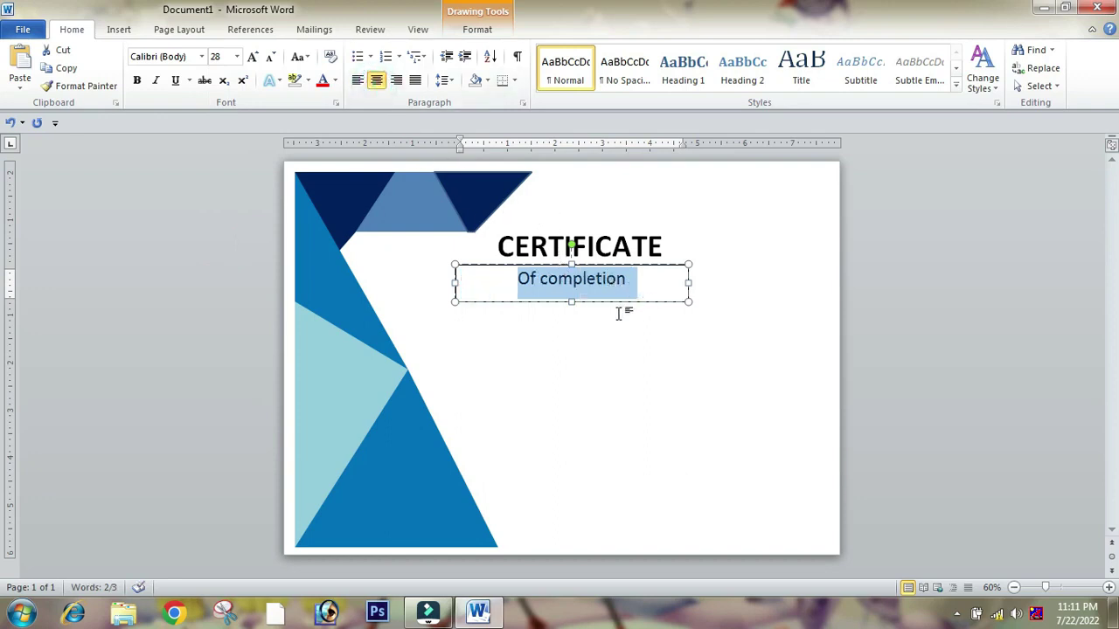
left_click(358, 80)
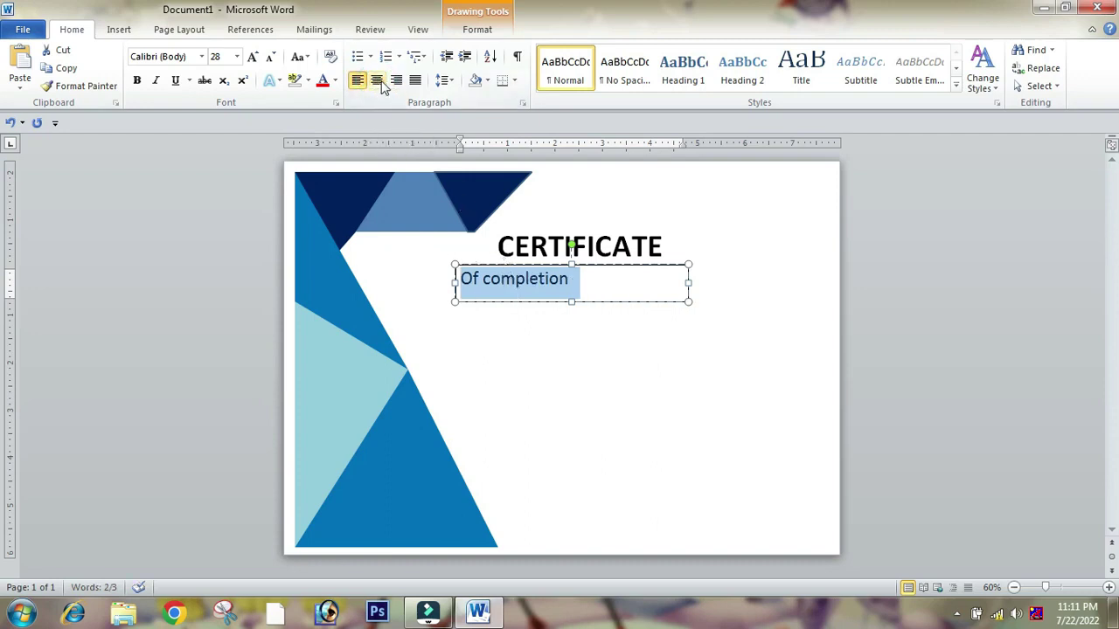
left_click(376, 79)
left_click(584, 315)
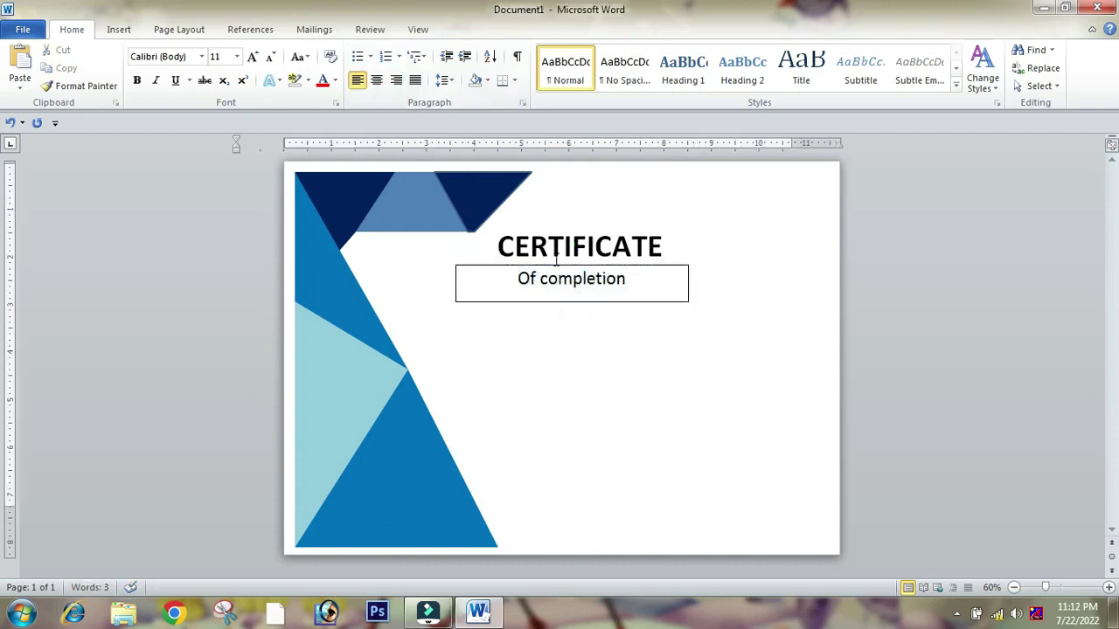
- Remove the outline from the 'Of completion' text box
left_click(566, 301)
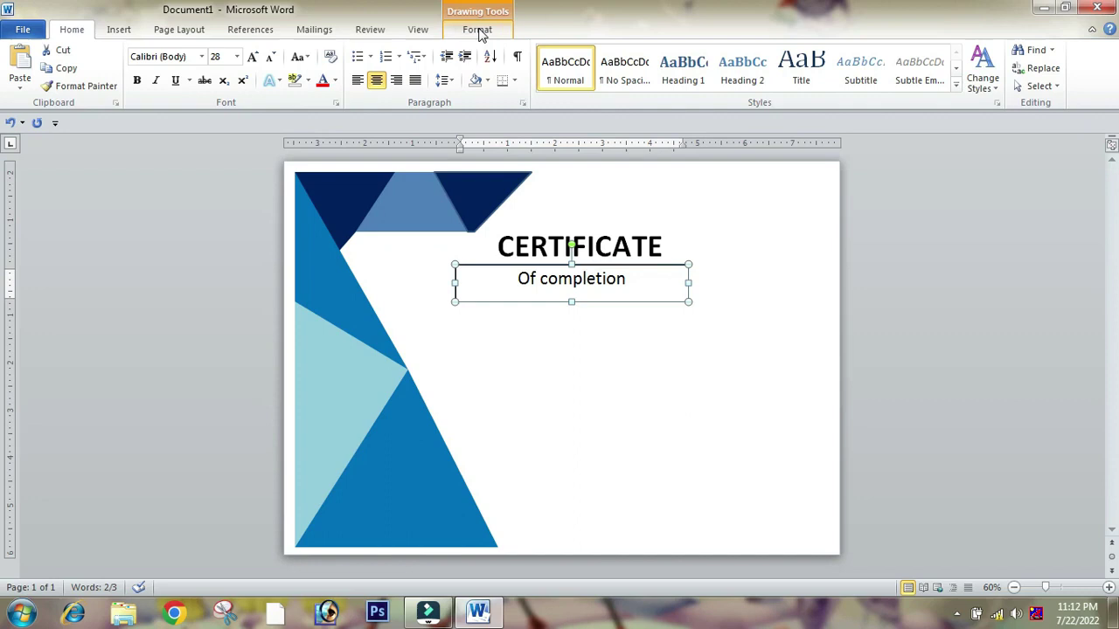
left_click(479, 31)
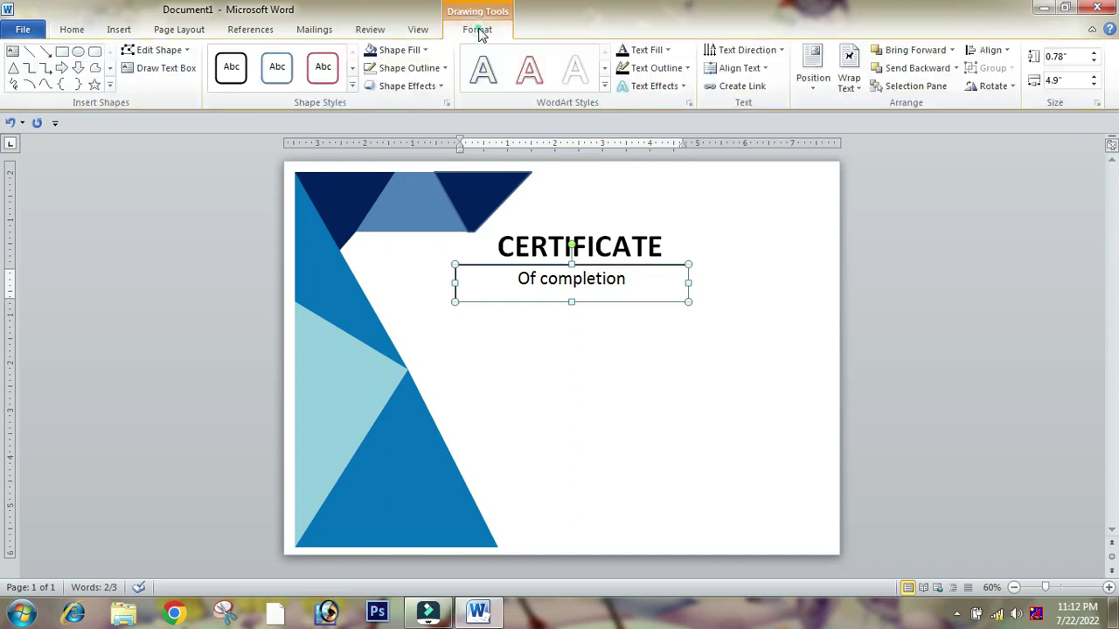
left_click(445, 69)
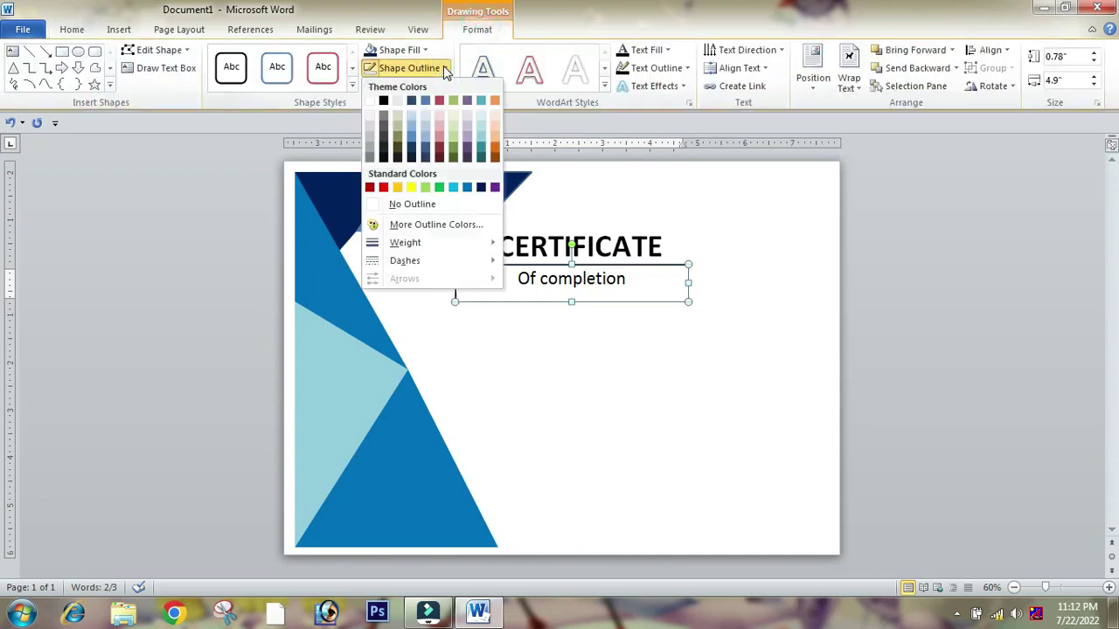
left_click(430, 206)
left_click(580, 360)
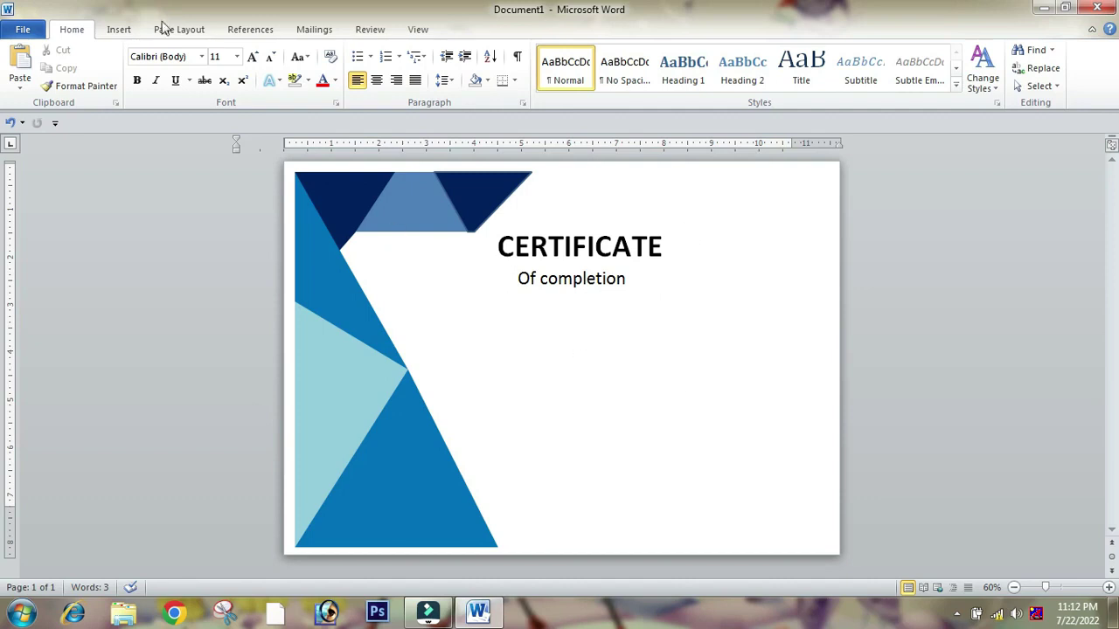
- Draw a text box below 'Of completion' and type 'This certificate is proudly presented to'
left_click(120, 31)
left_click(234, 89)
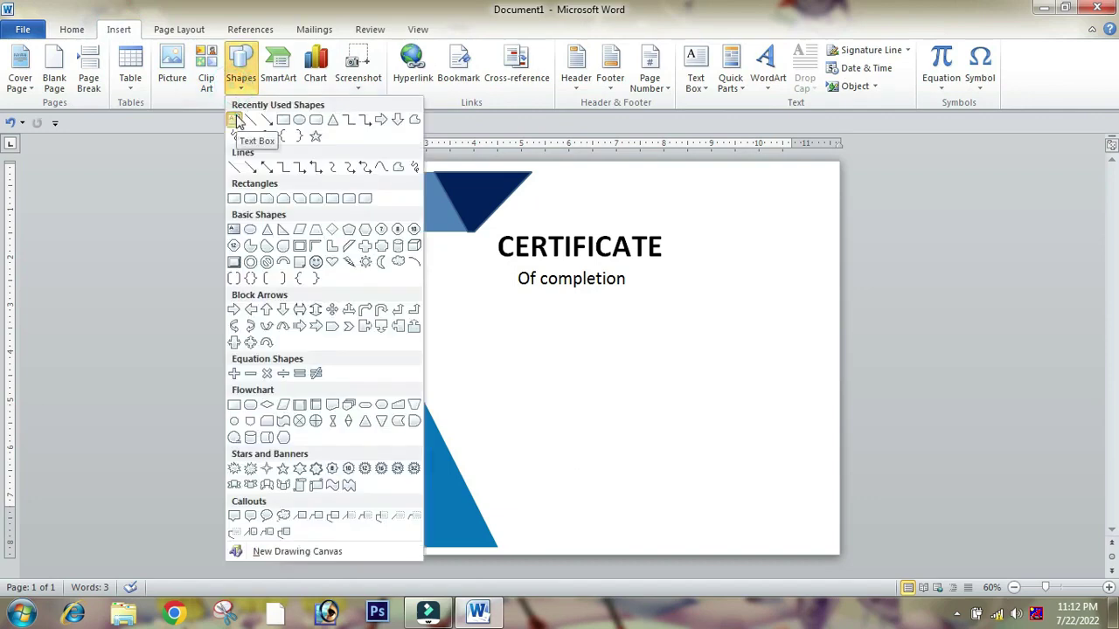
left_click(234, 120)
mouse_move(421, 301)
left_mouse_down()
mouse_move(664, 339)
mouse_move(775, 338)
left_mouse_up()
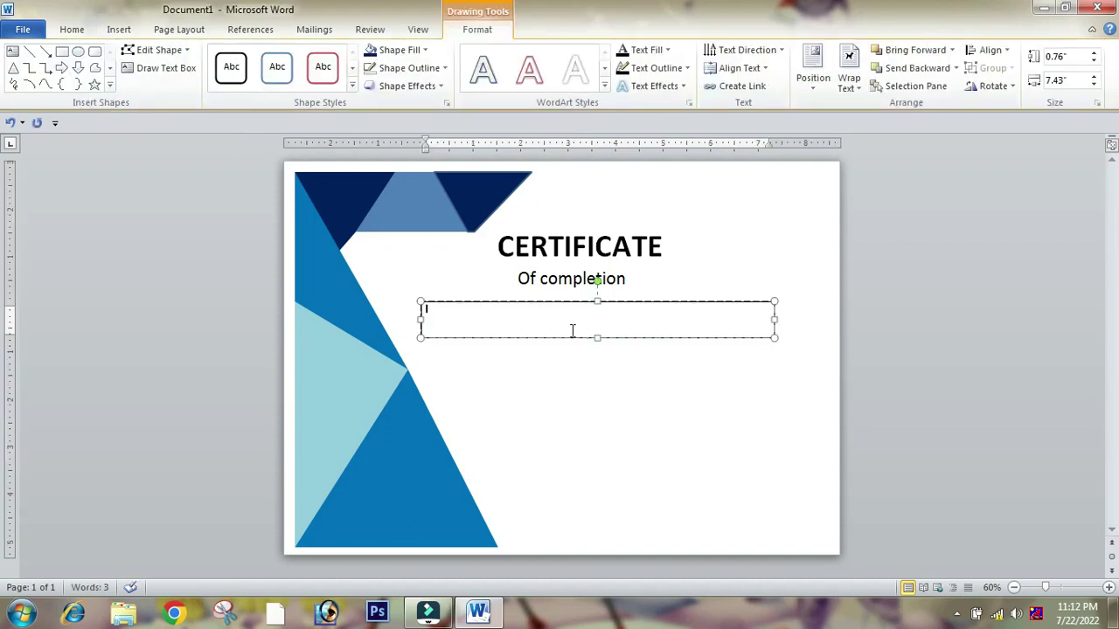
type("This certi")
type("ficate ")
type("is proud")
type("ly pr")
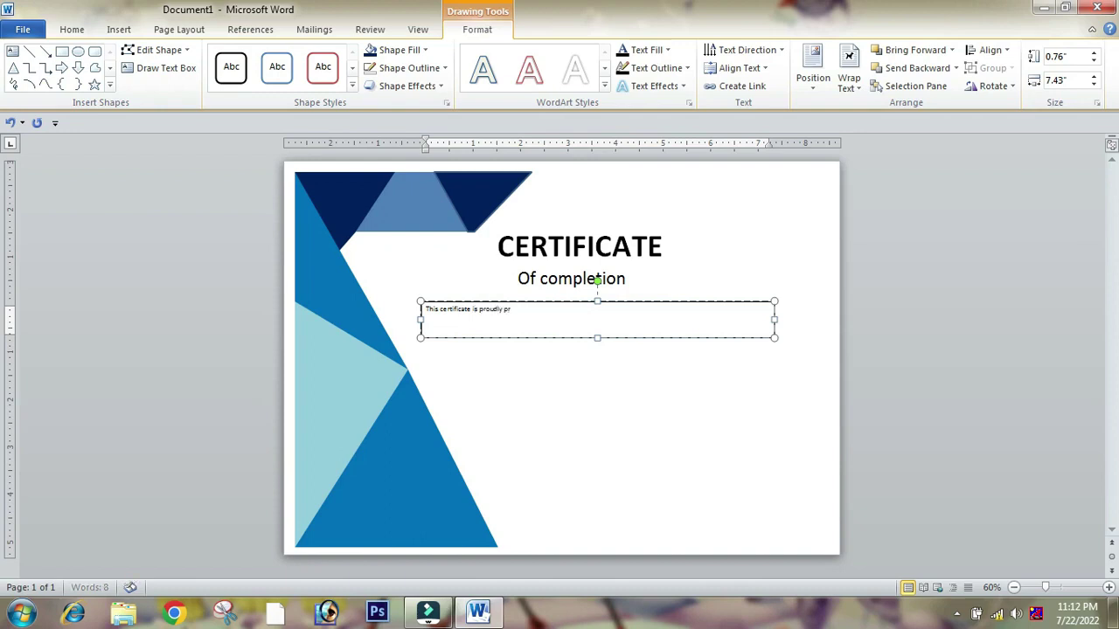
type("to")
- Make the sentence 22 pt, centred, and shift its box slightly left
left_click_drag(544, 311, 433, 312)
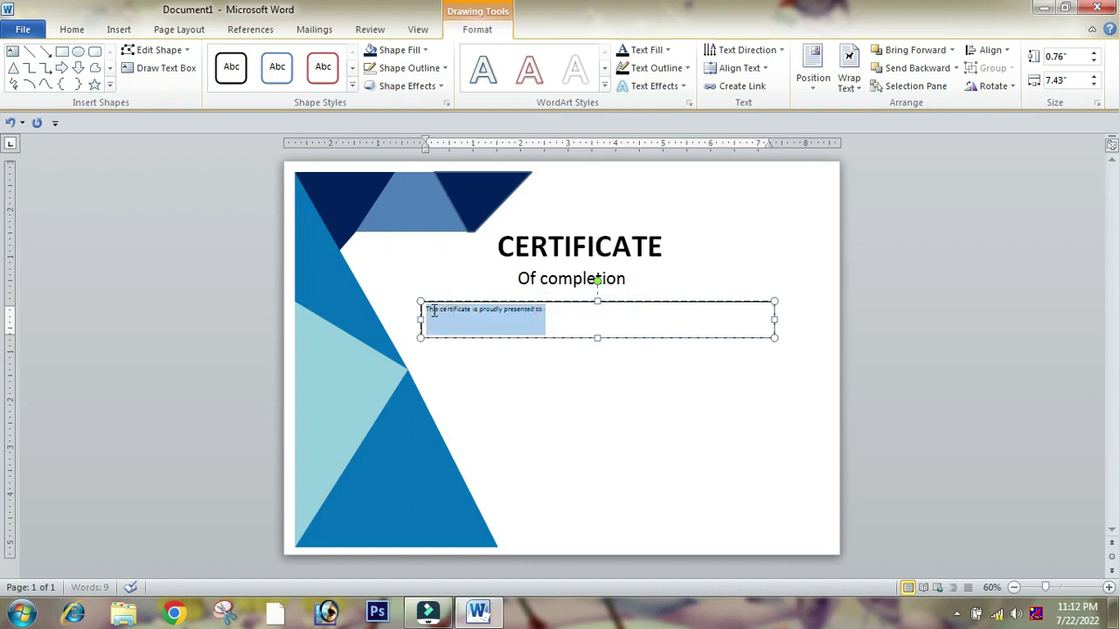
left_click(70, 31)
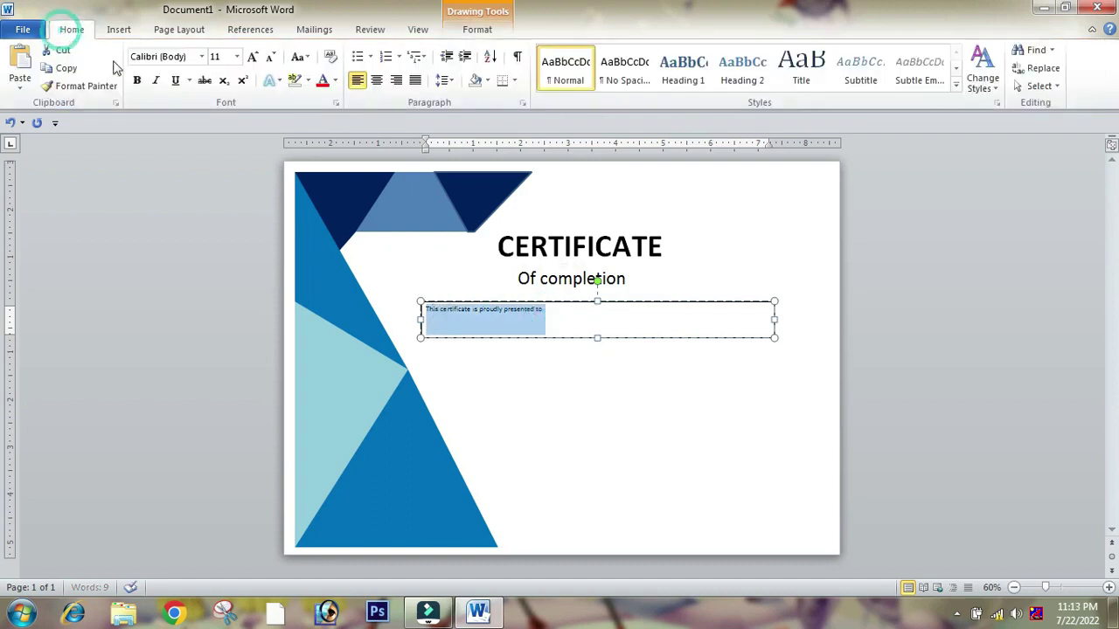
left_click(236, 57)
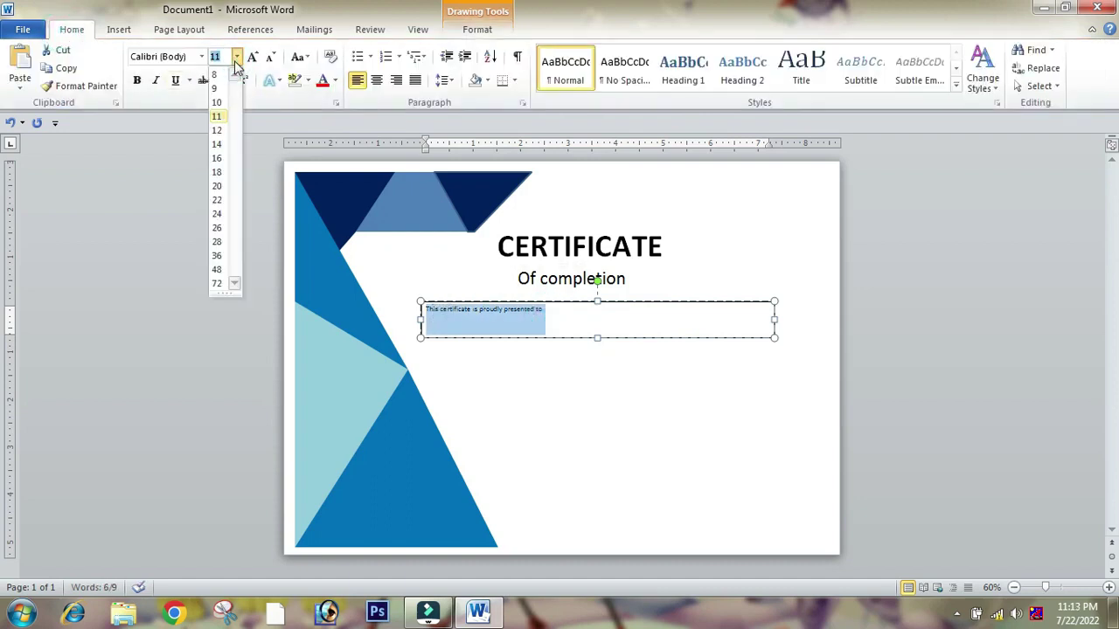
left_click(218, 200)
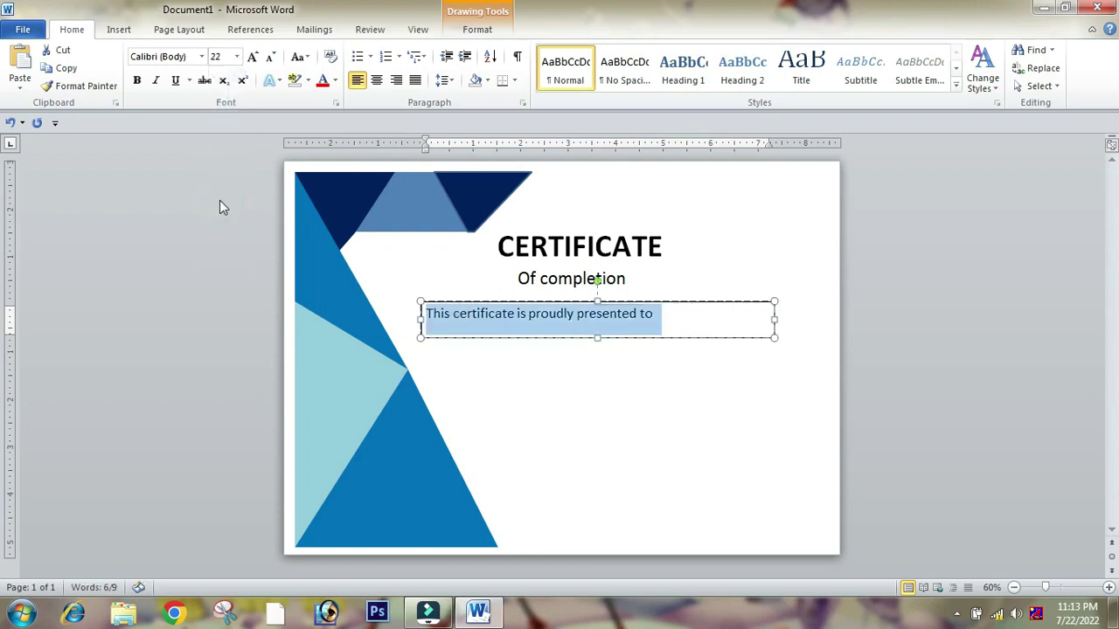
left_click(375, 83)
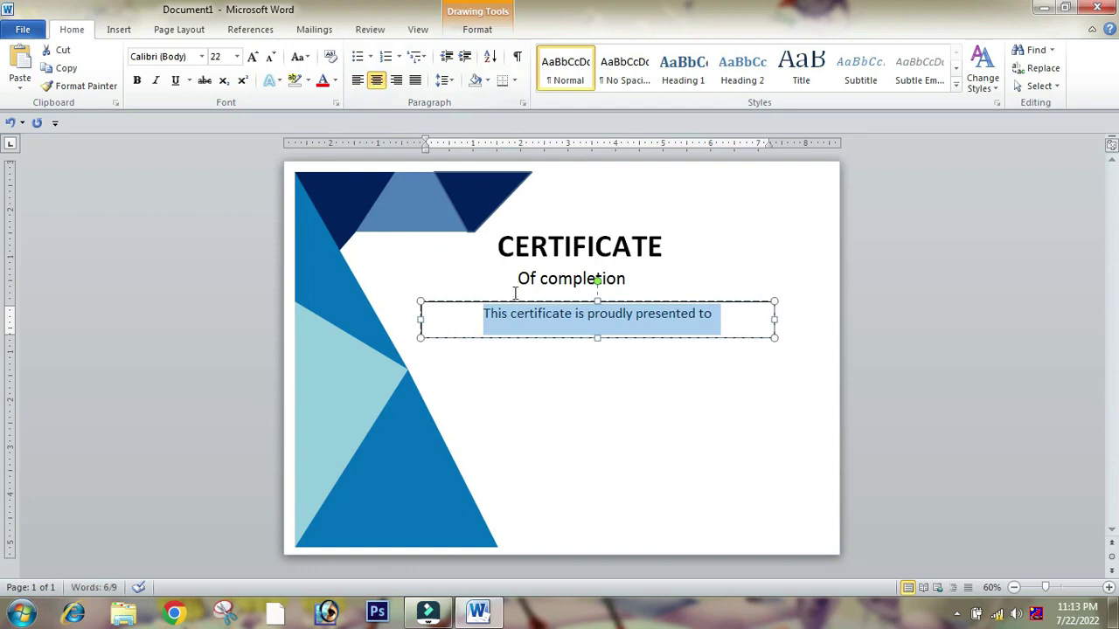
left_click_drag(516, 302, 504, 300)
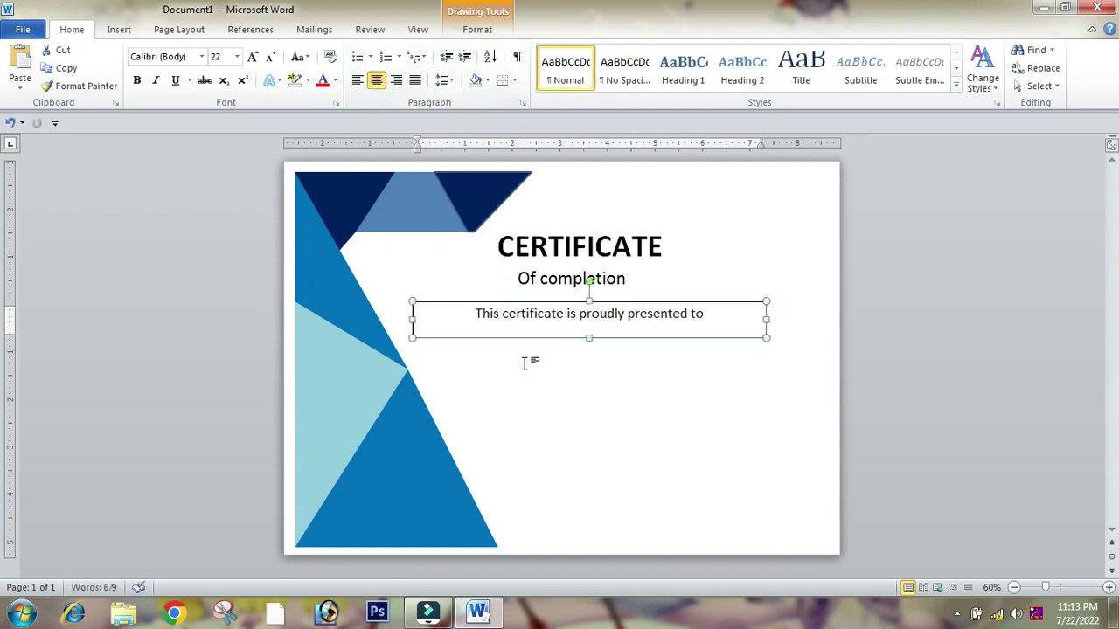
left_click(528, 369)
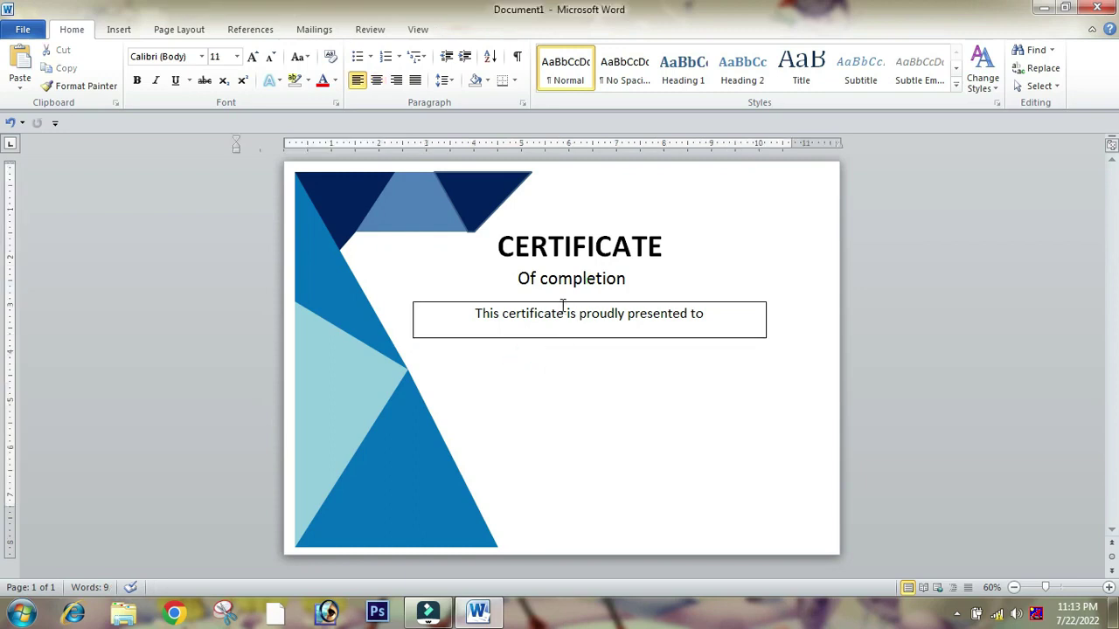
- Remove the outline from the presented-to text box
left_click(563, 304)
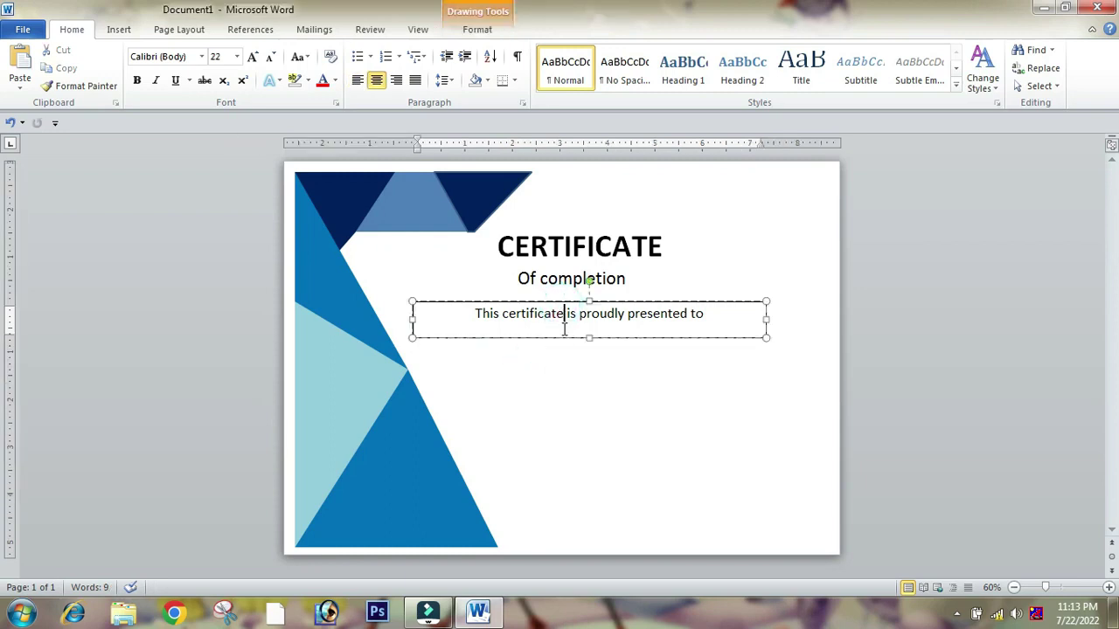
left_click(477, 30)
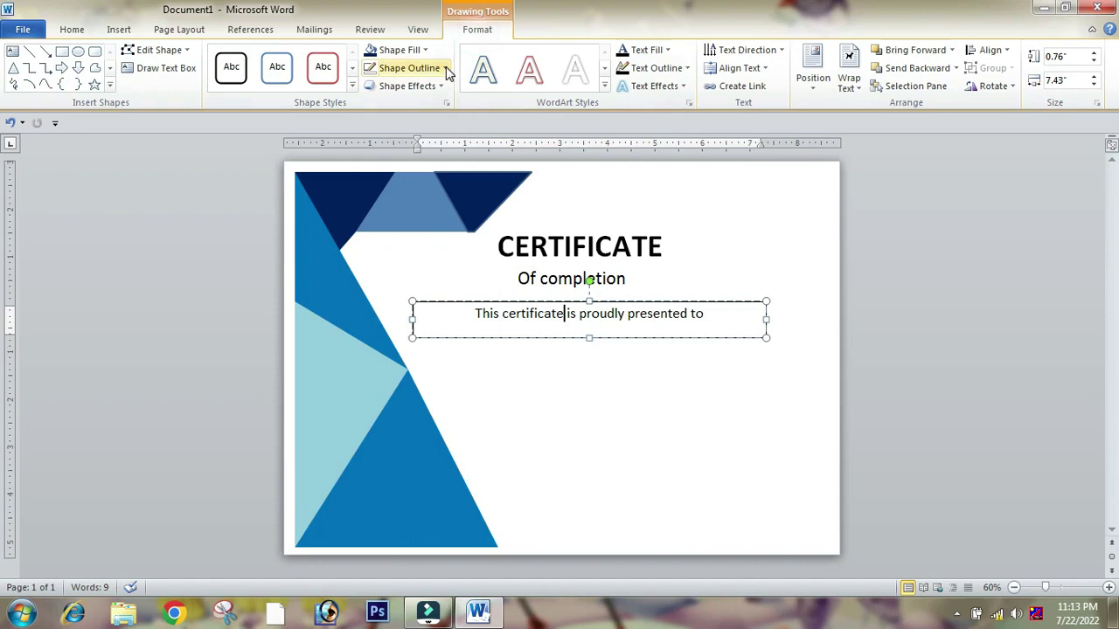
left_click(446, 68)
left_click(404, 202)
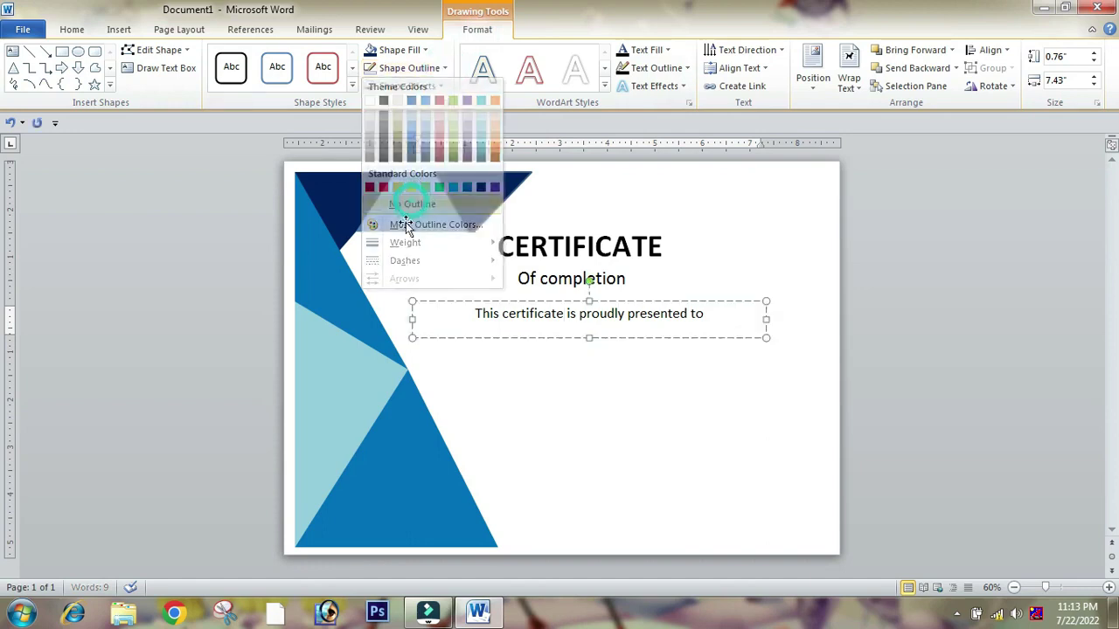
left_click(545, 377)
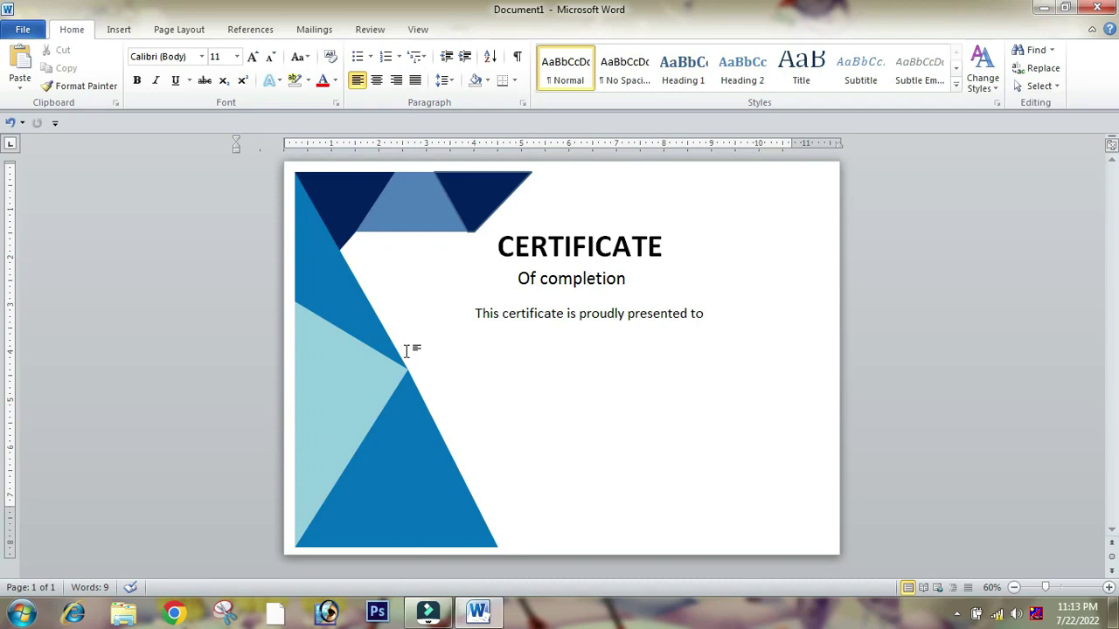
- Draw a text box below the presented-to line and type the recipient's full name
left_click(114, 32)
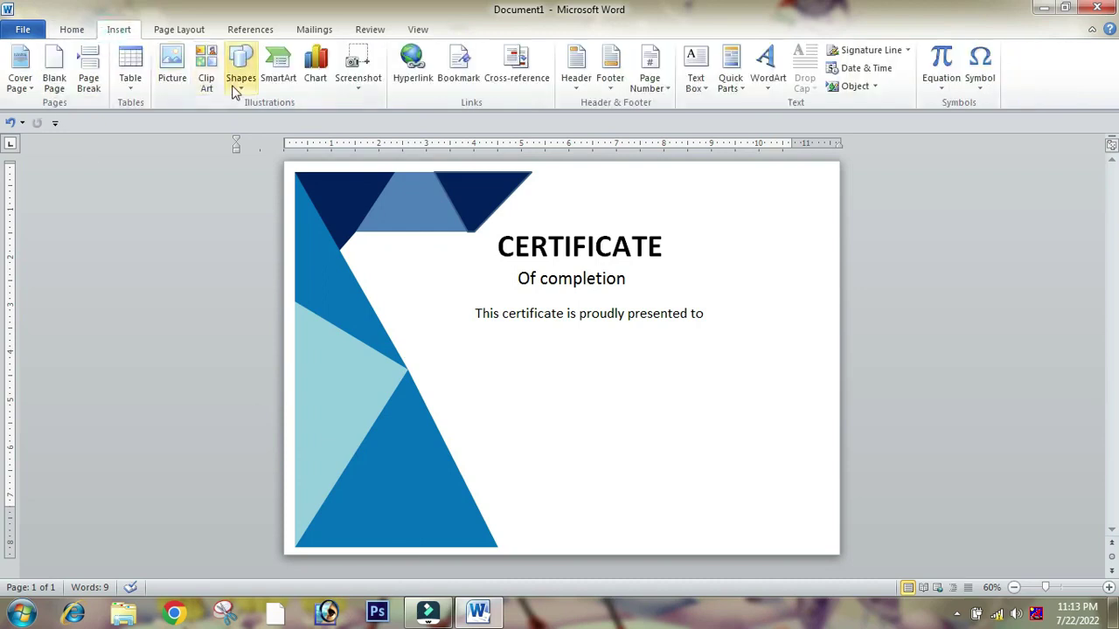
left_click(237, 89)
left_click(234, 119)
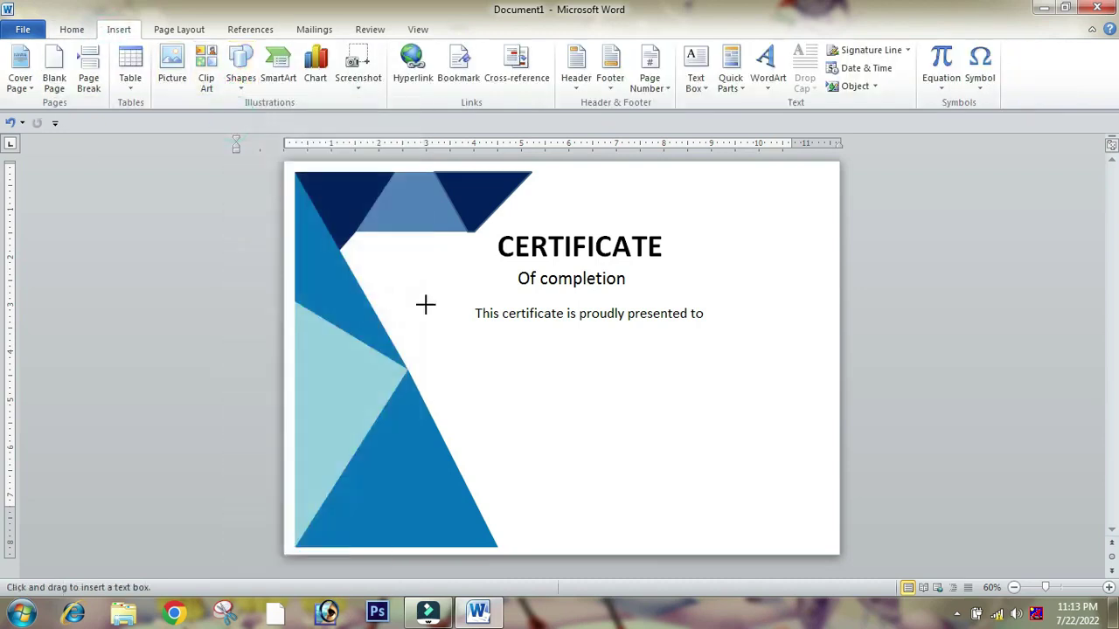
mouse_move(485, 338)
left_mouse_down()
mouse_move(616, 378)
mouse_move(673, 378)
left_mouse_up()
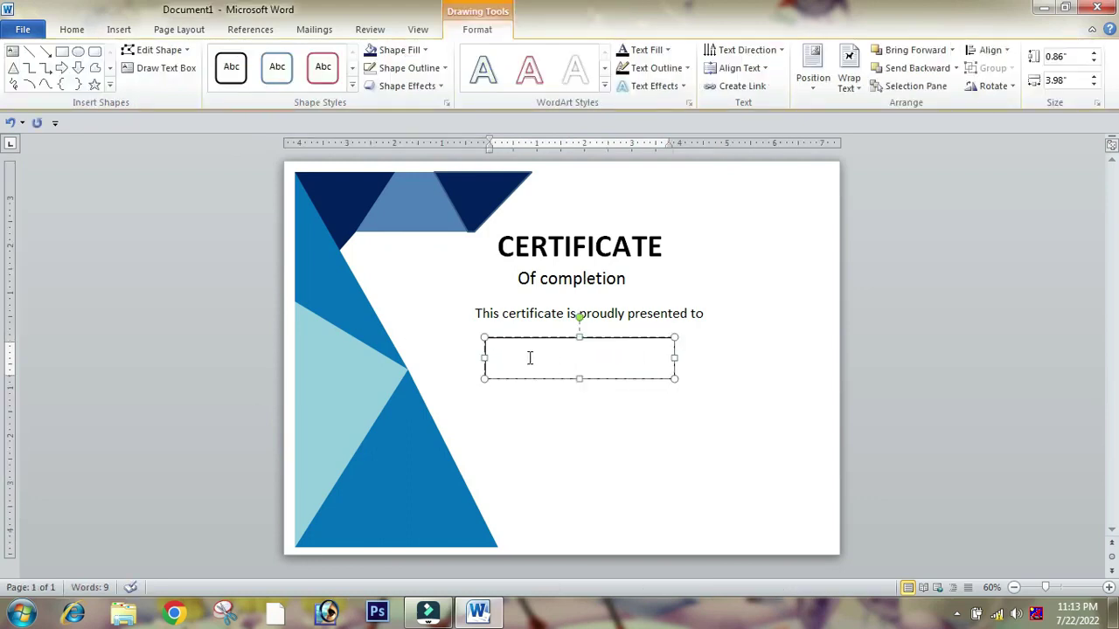
- Make the name 28 pt bold
left_click_drag(540, 347, 488, 350)
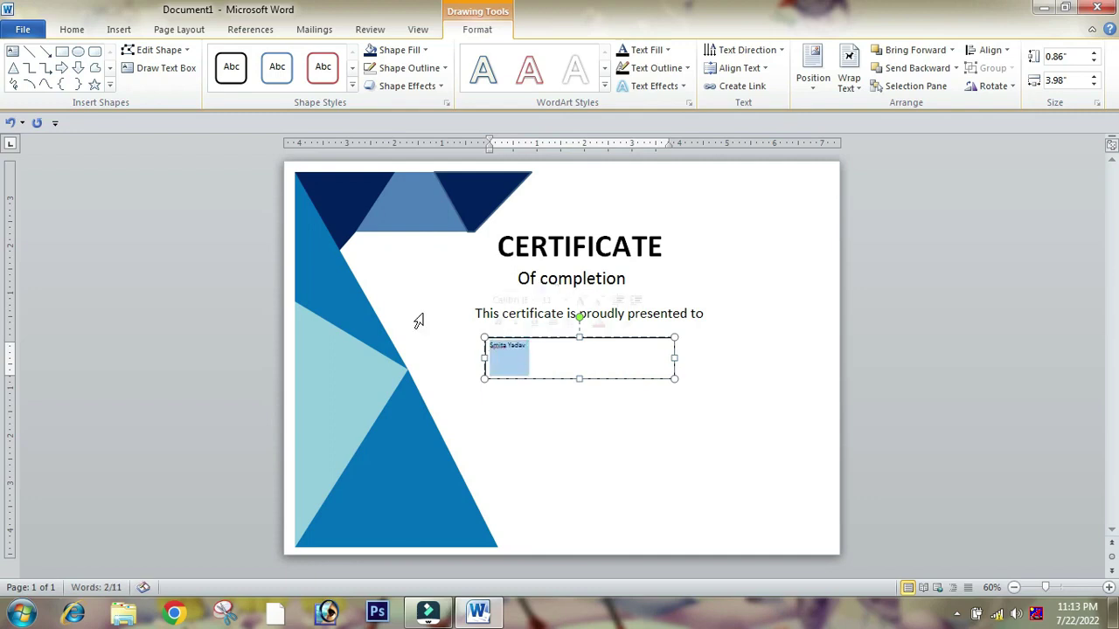
left_click(71, 28)
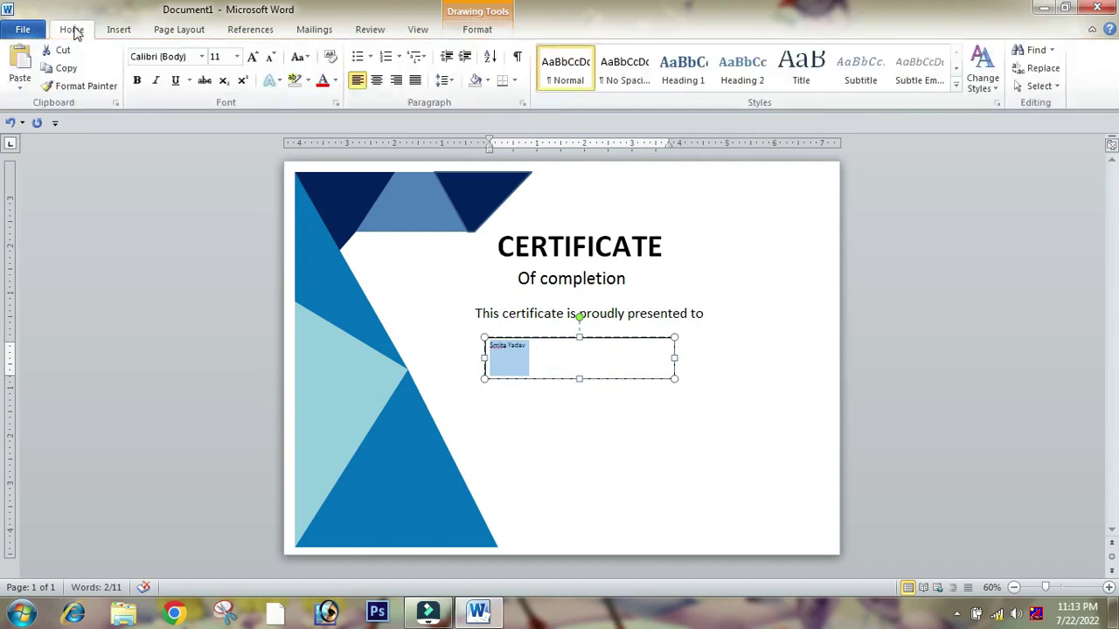
left_click(236, 58)
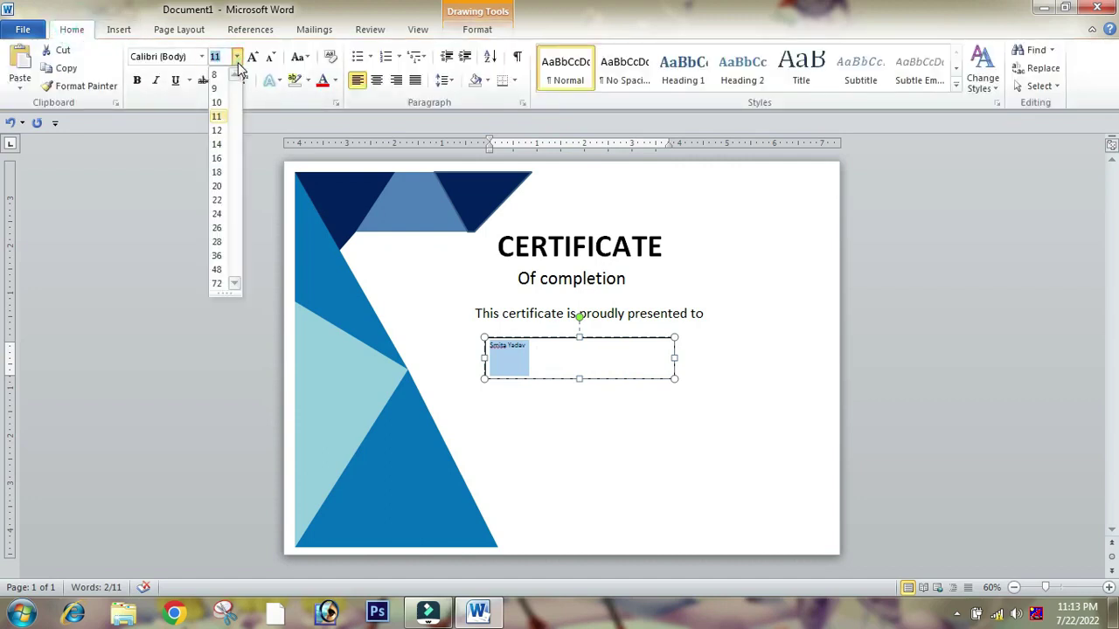
left_click(216, 245)
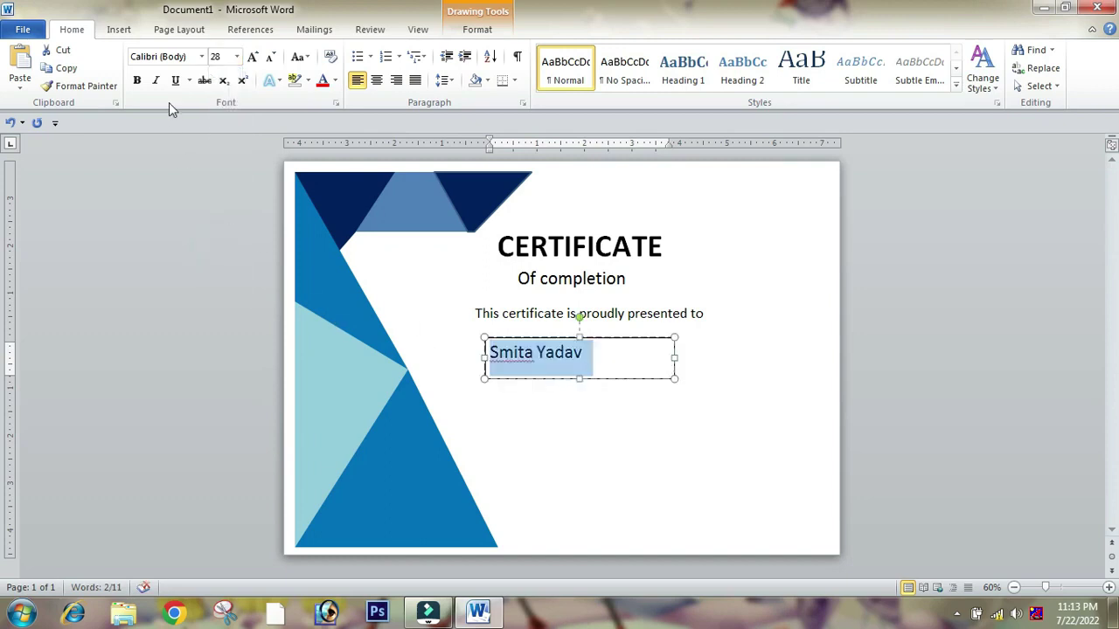
left_click(143, 85)
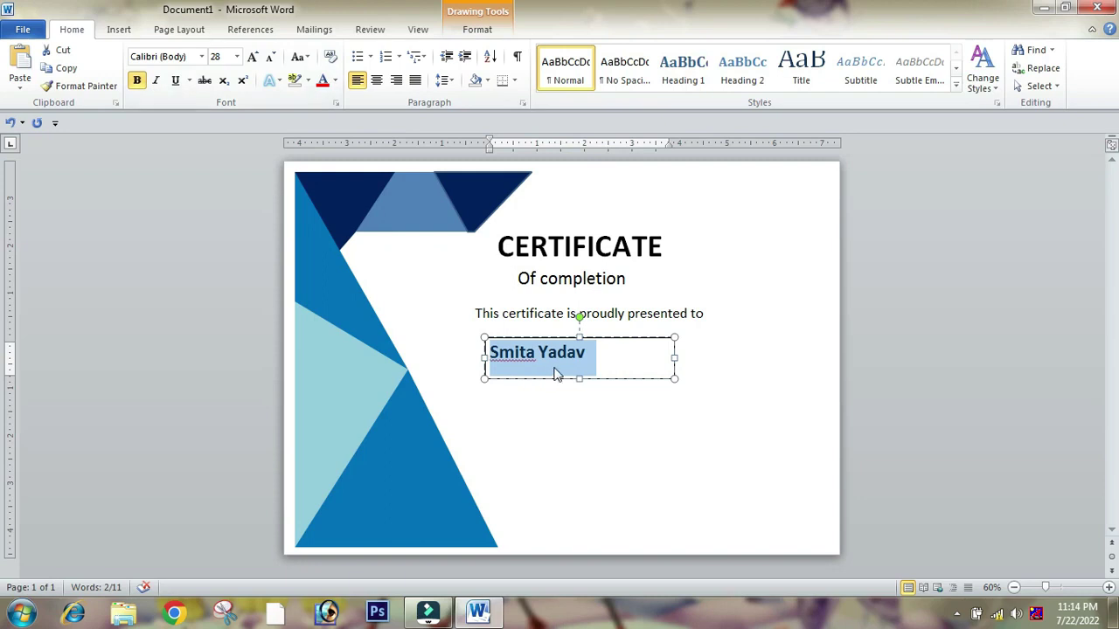
left_click(602, 353)
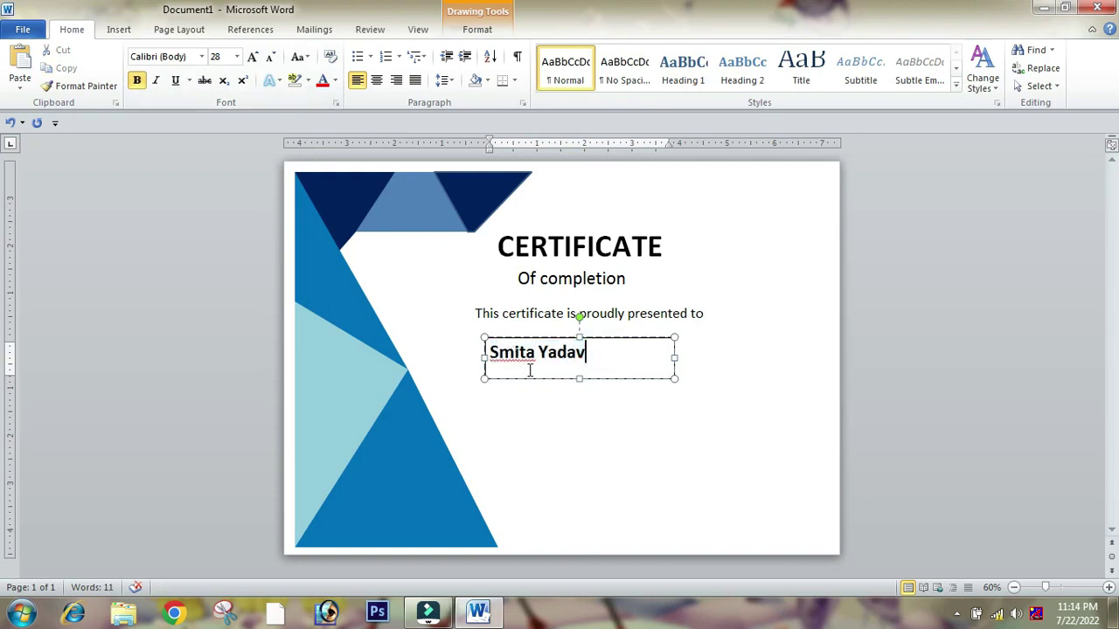
- Set the name text box to No Outline
left_click(535, 379)
left_click(475, 30)
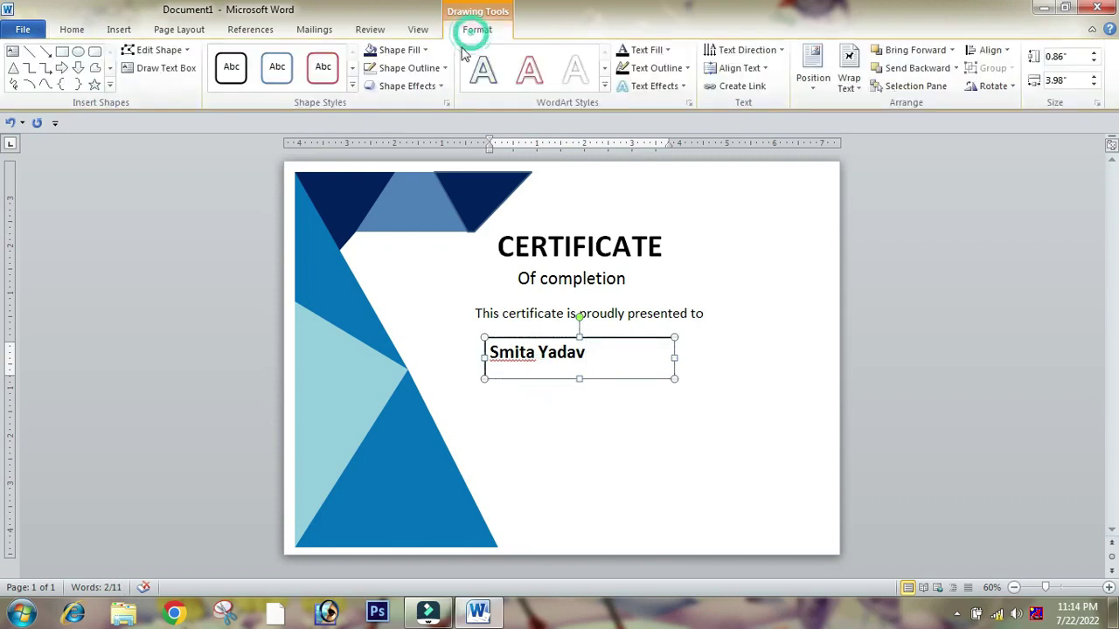
left_click(445, 68)
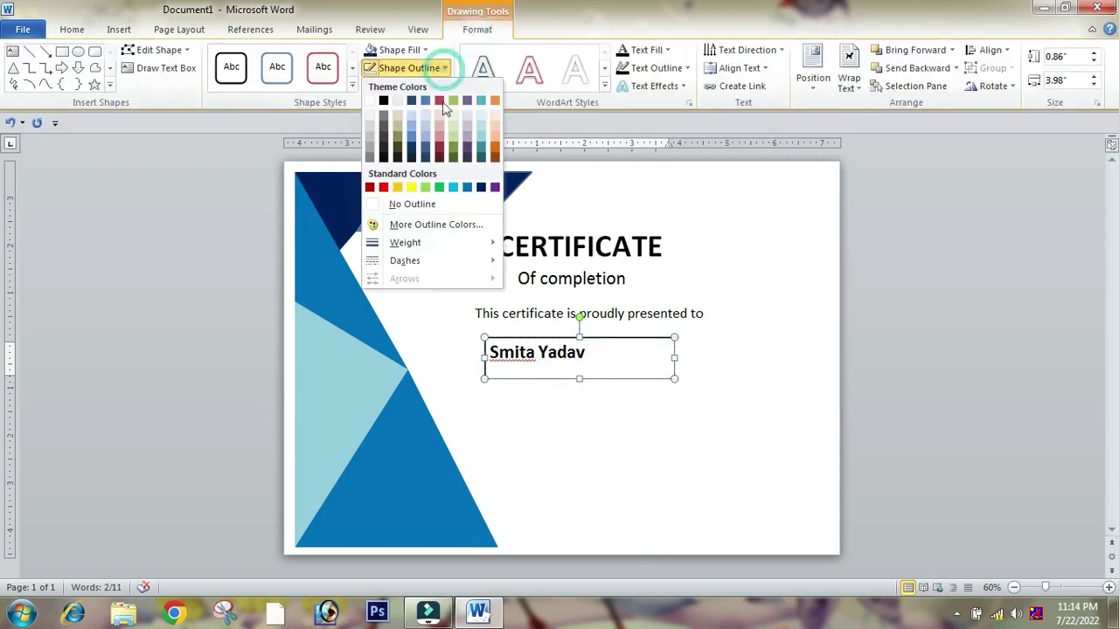
left_click(435, 206)
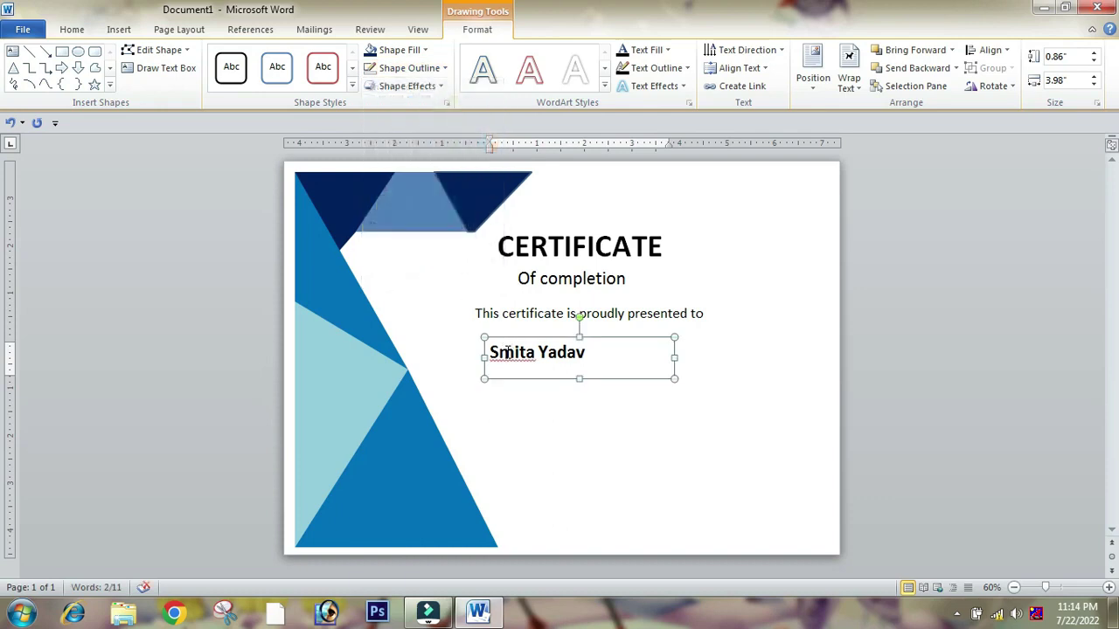
- Ignore the spelling flag on the first name and centre the box under the line
right_click(505, 352)
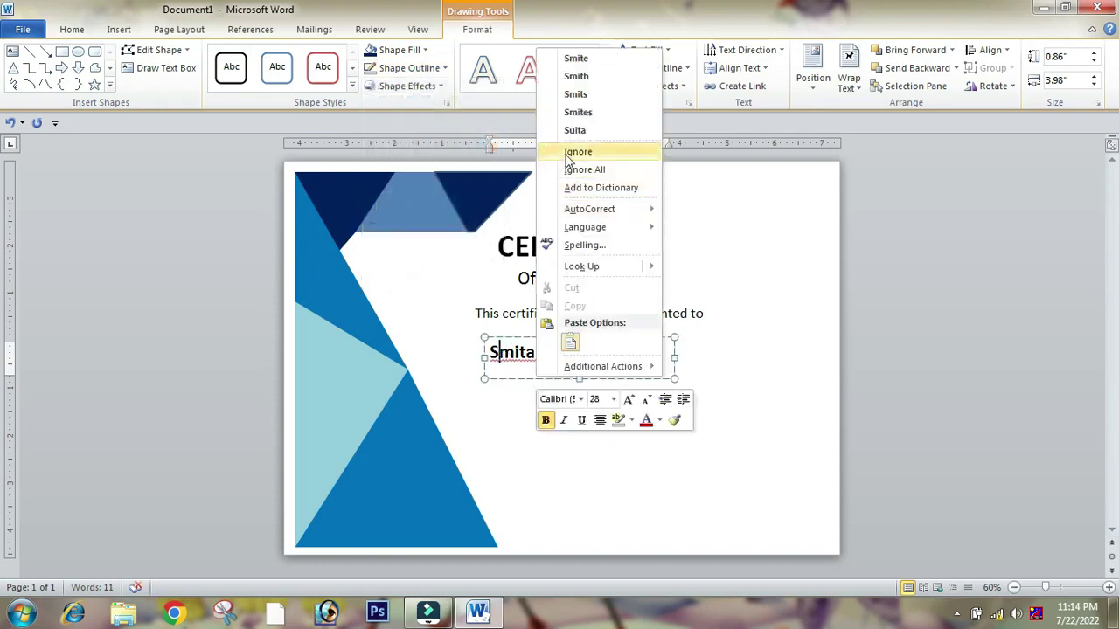
left_click(570, 154)
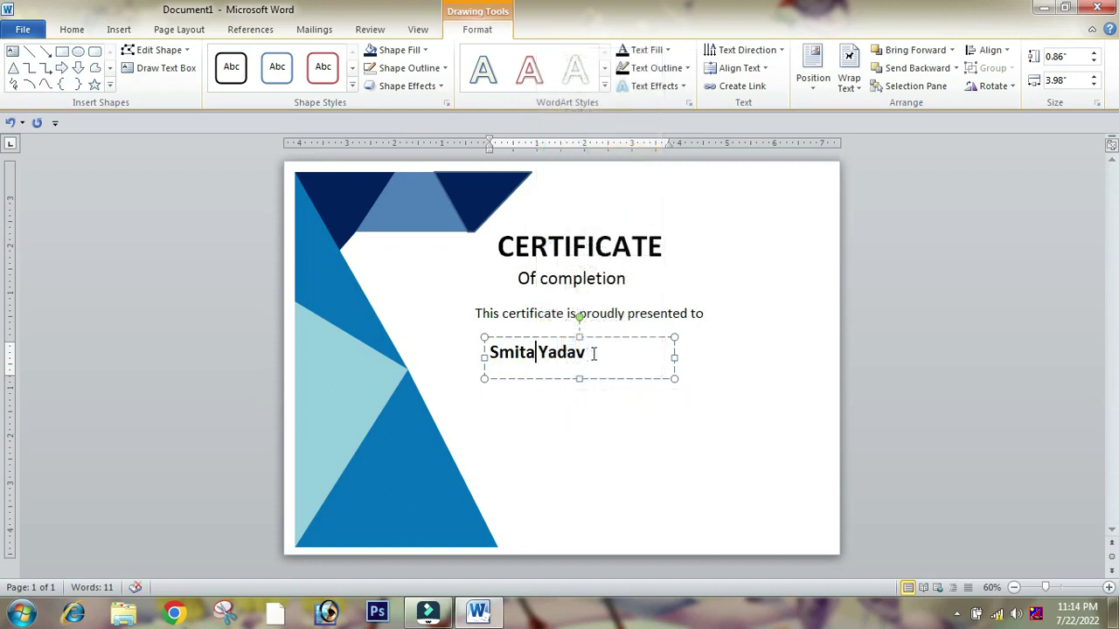
left_click(591, 396)
left_click(524, 344)
left_click_drag(554, 338, 591, 336)
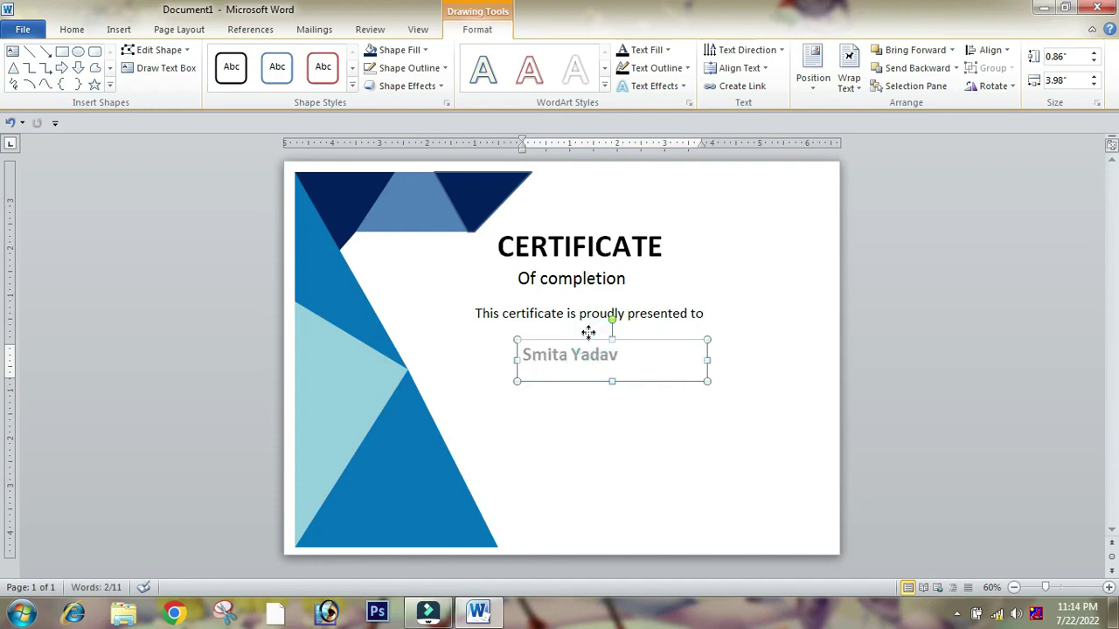
left_click(584, 389)
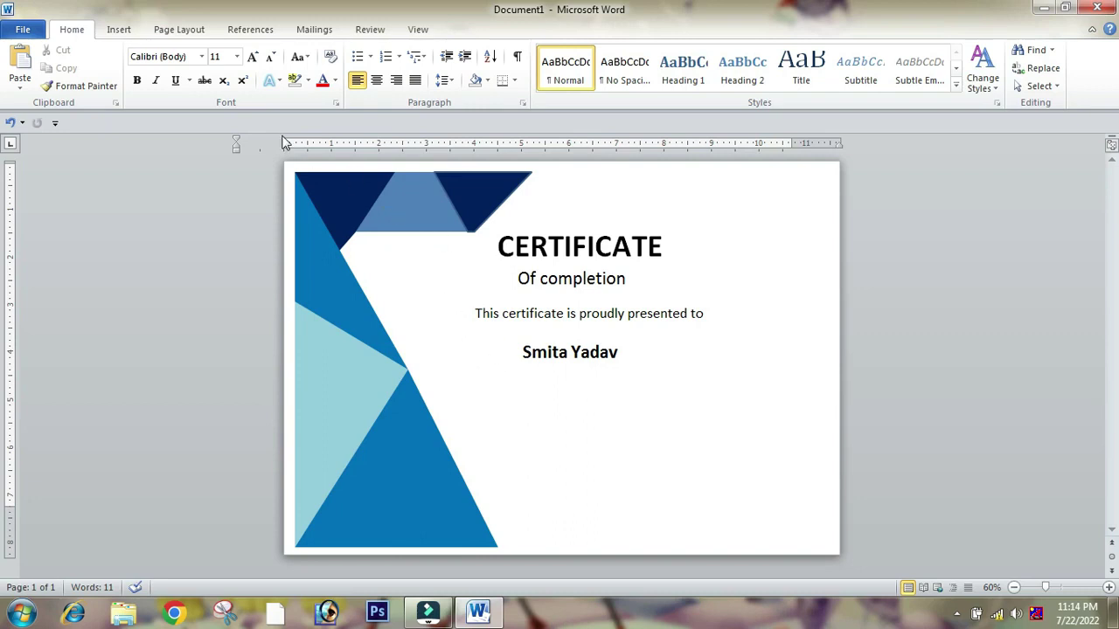
- Draw a text box below the name and type the recipient's ID number
left_click(119, 30)
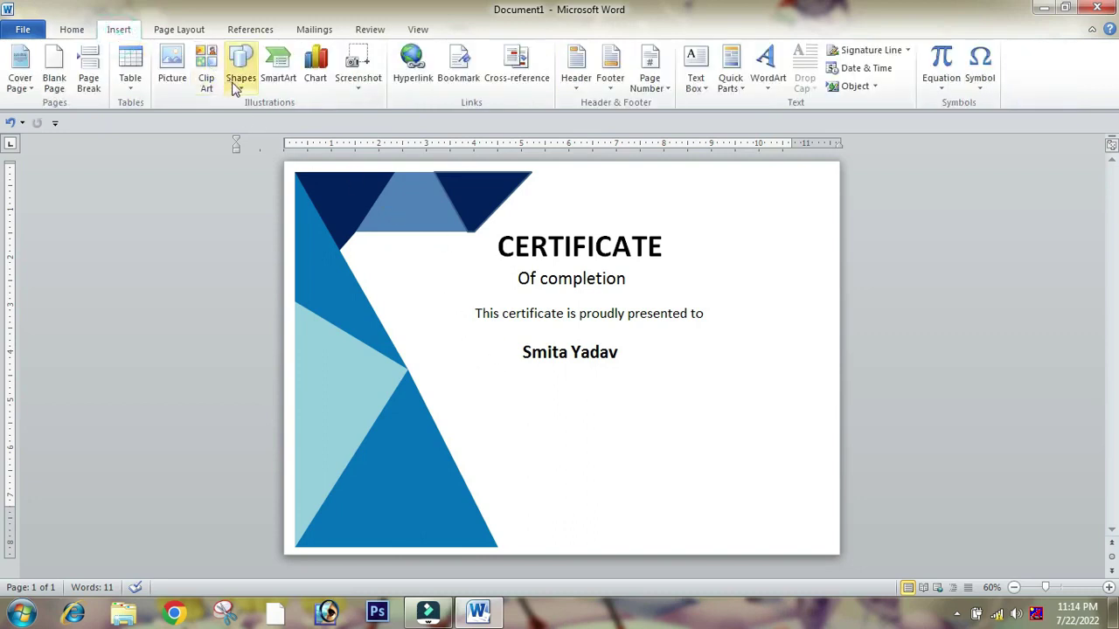
left_click(238, 87)
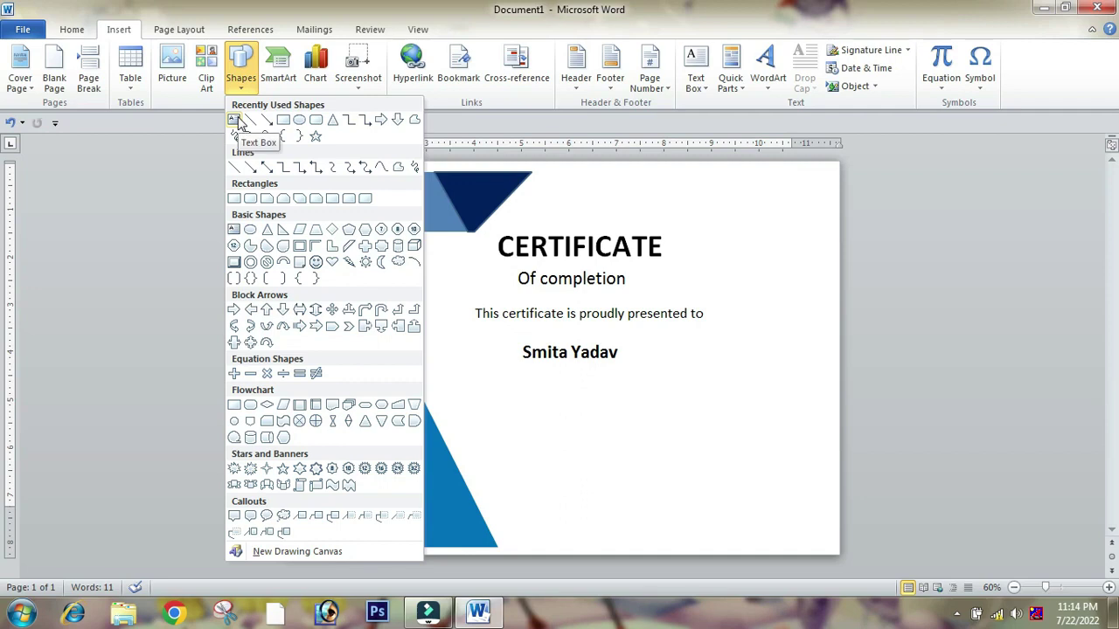
left_click(234, 120)
left_click_drag(493, 371, 659, 398)
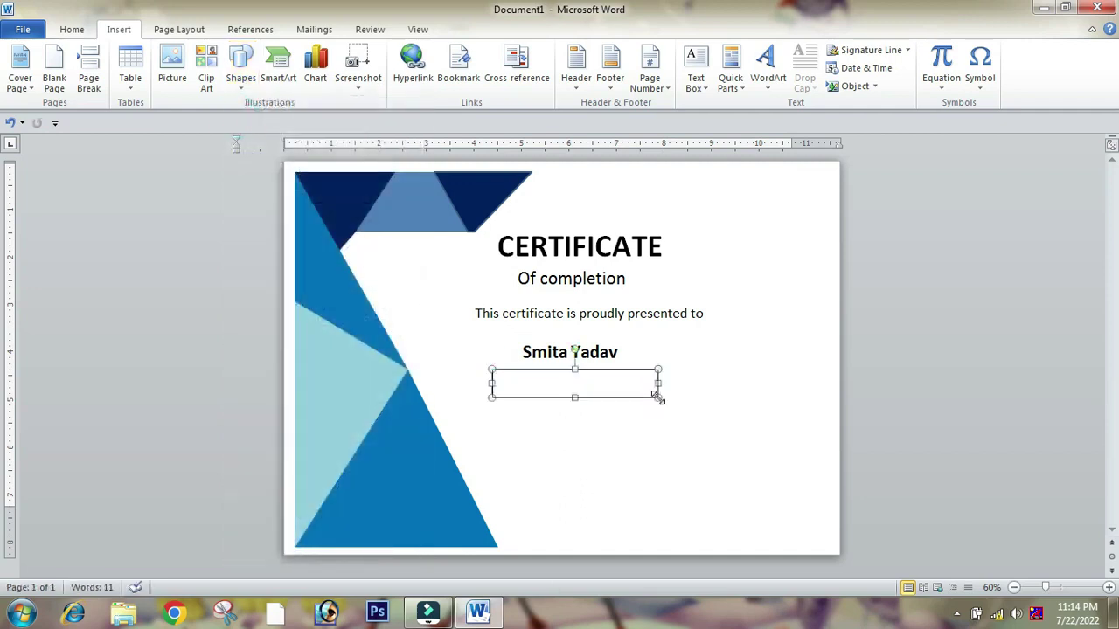
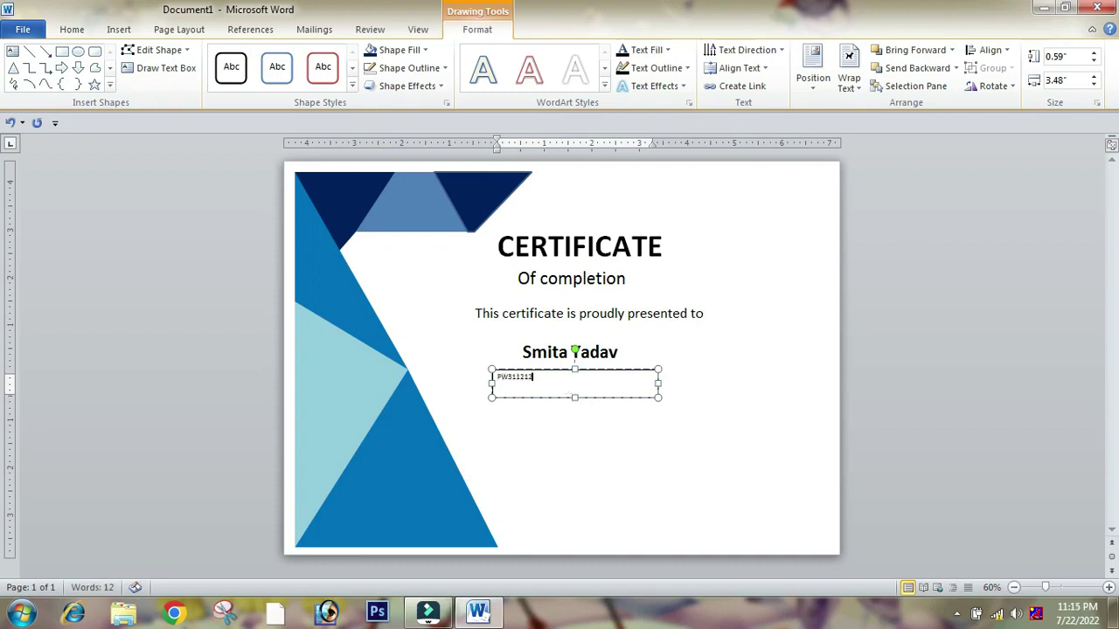
- Make the ID 22 pt, centred, with no box outline
left_click_drag(544, 381, 493, 375)
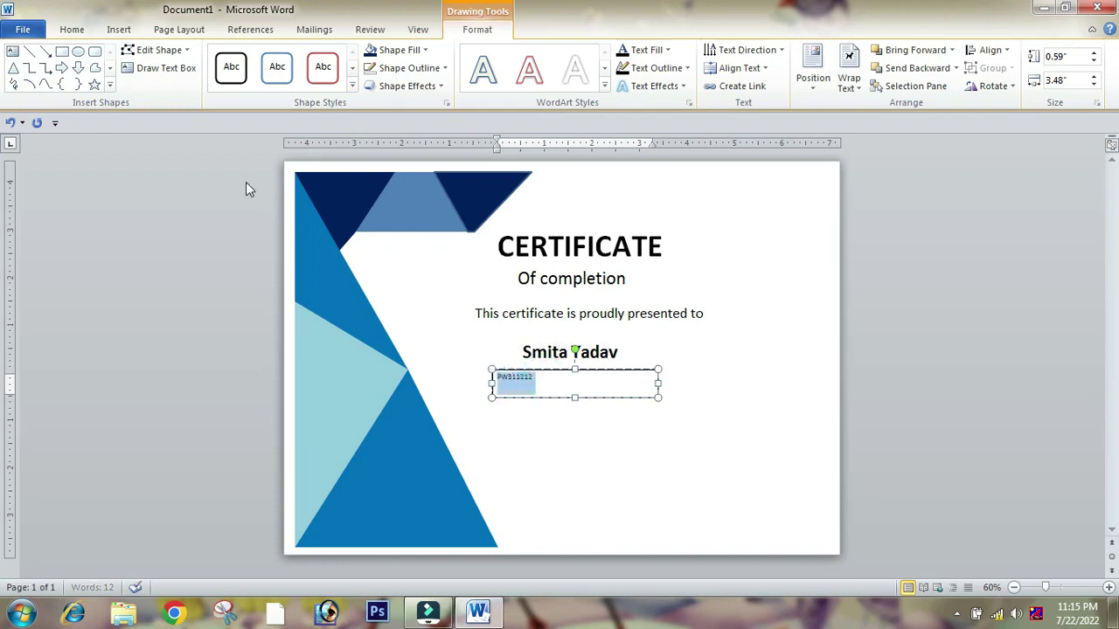
left_click(72, 29)
left_click(235, 56)
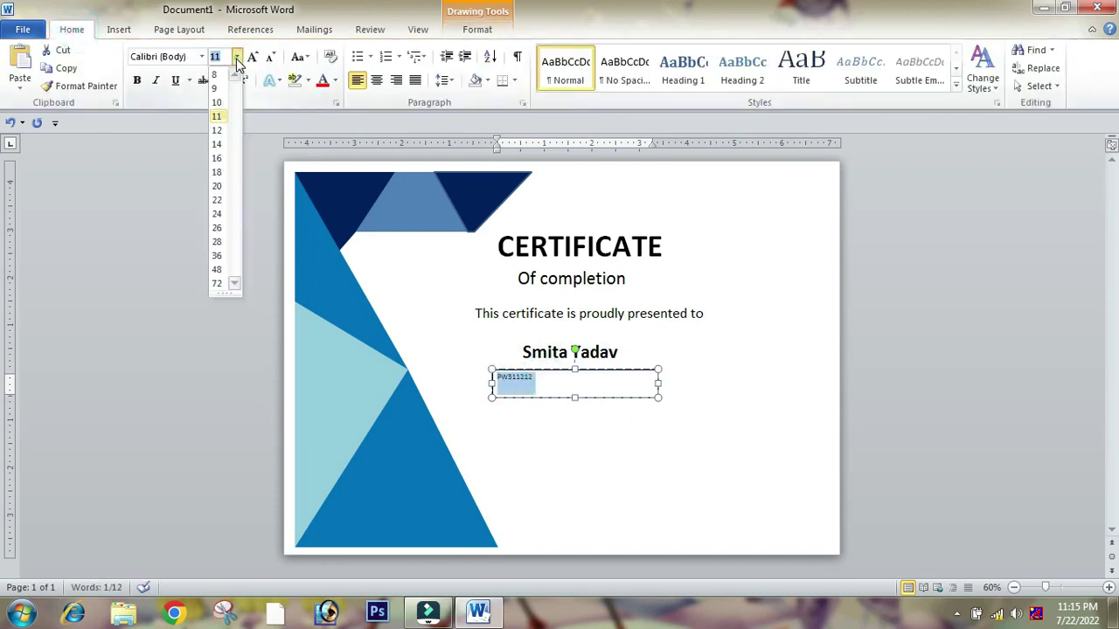
left_click(216, 200)
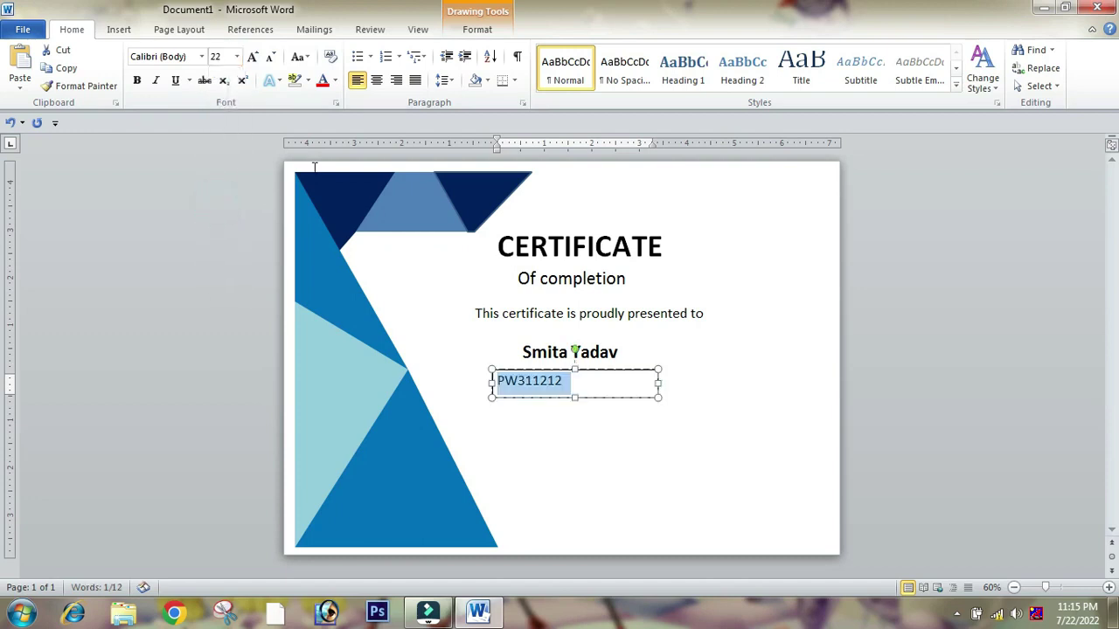
left_click(376, 81)
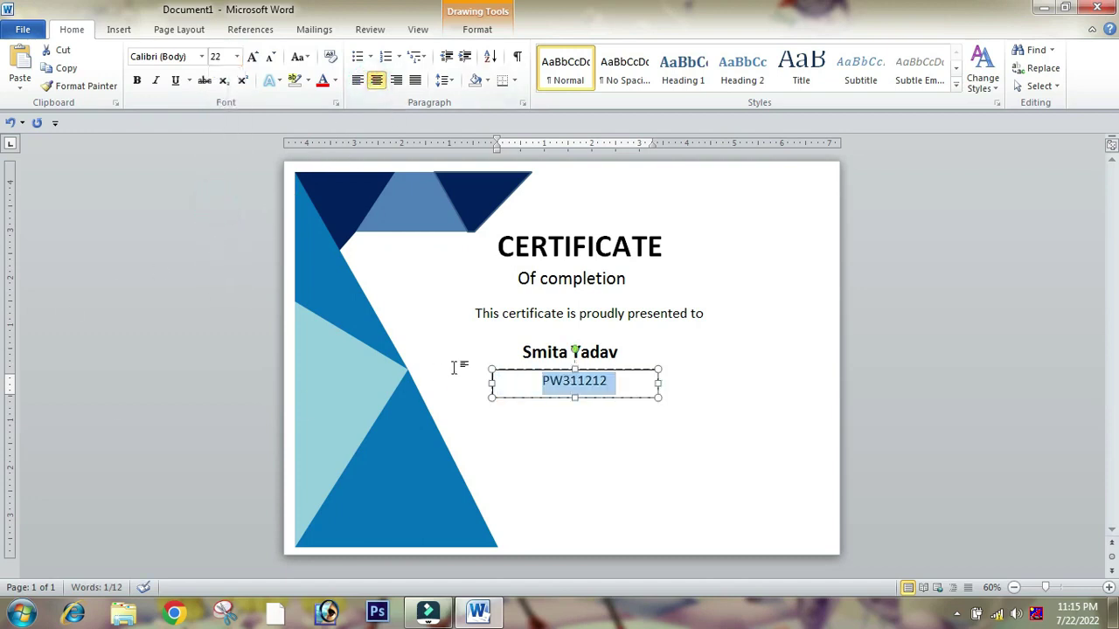
left_click(477, 32)
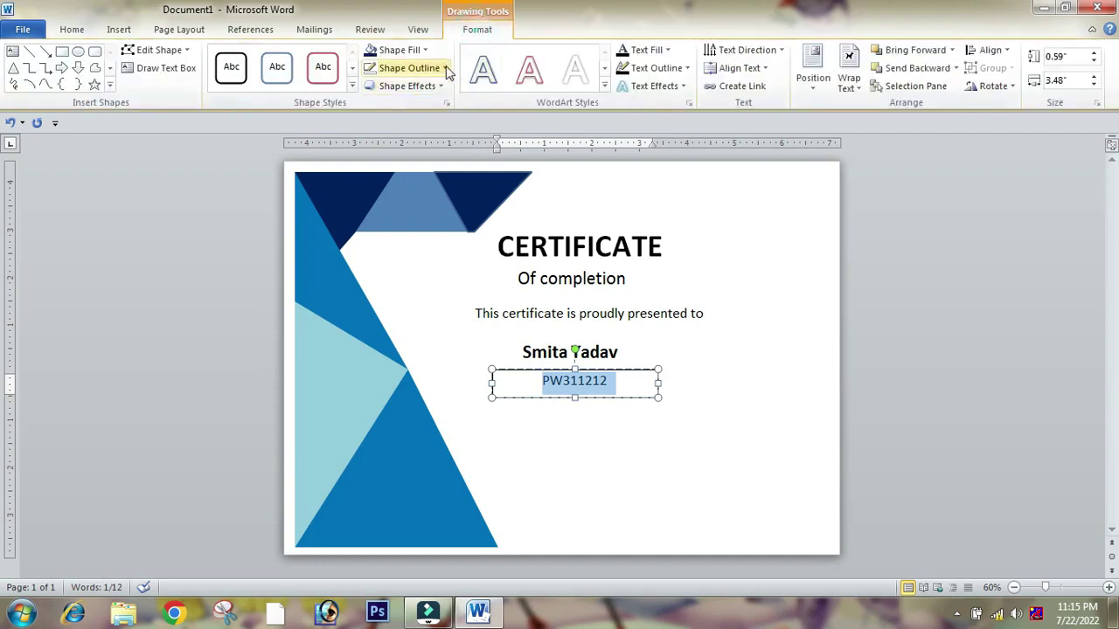
left_click(411, 67)
left_click(412, 206)
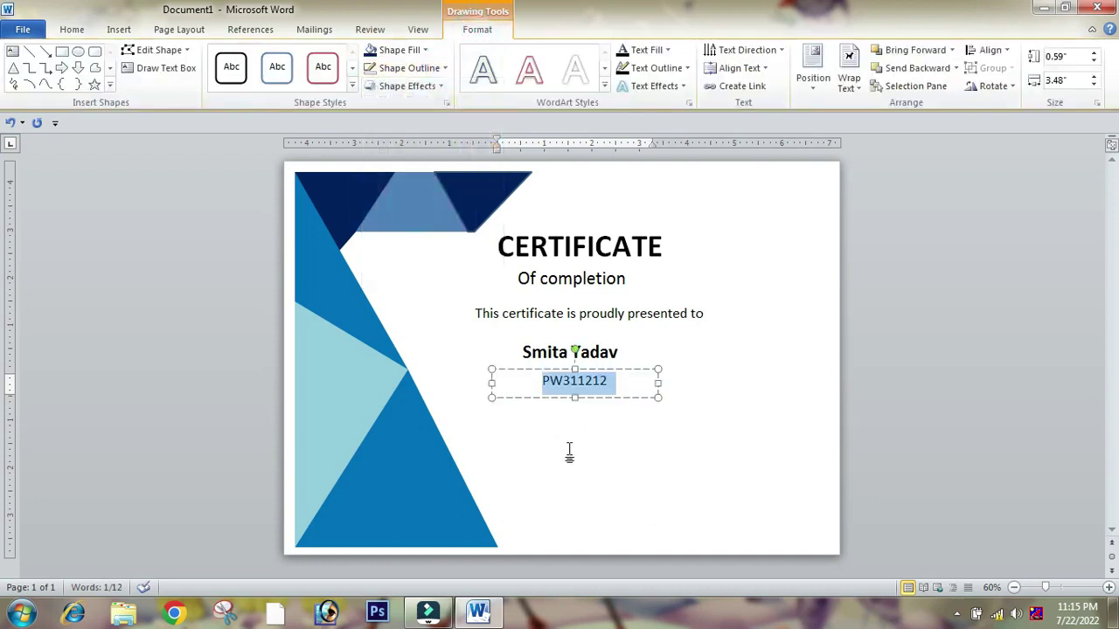
left_click(573, 449)
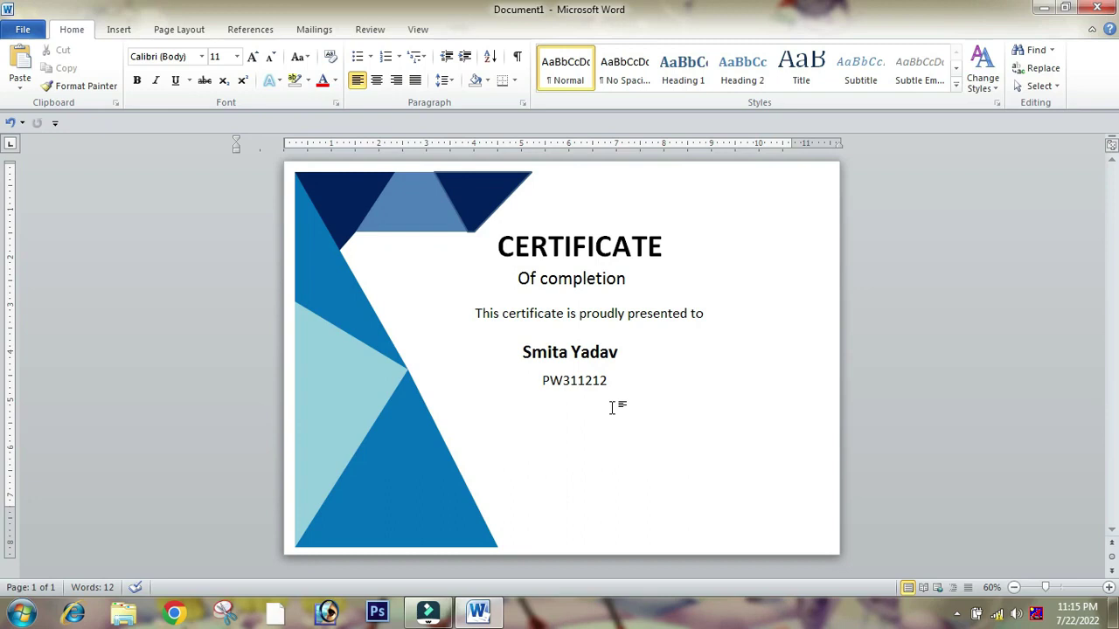
- Draw a wide text box below the ID and type 'On successful completion of online training'
left_click(119, 30)
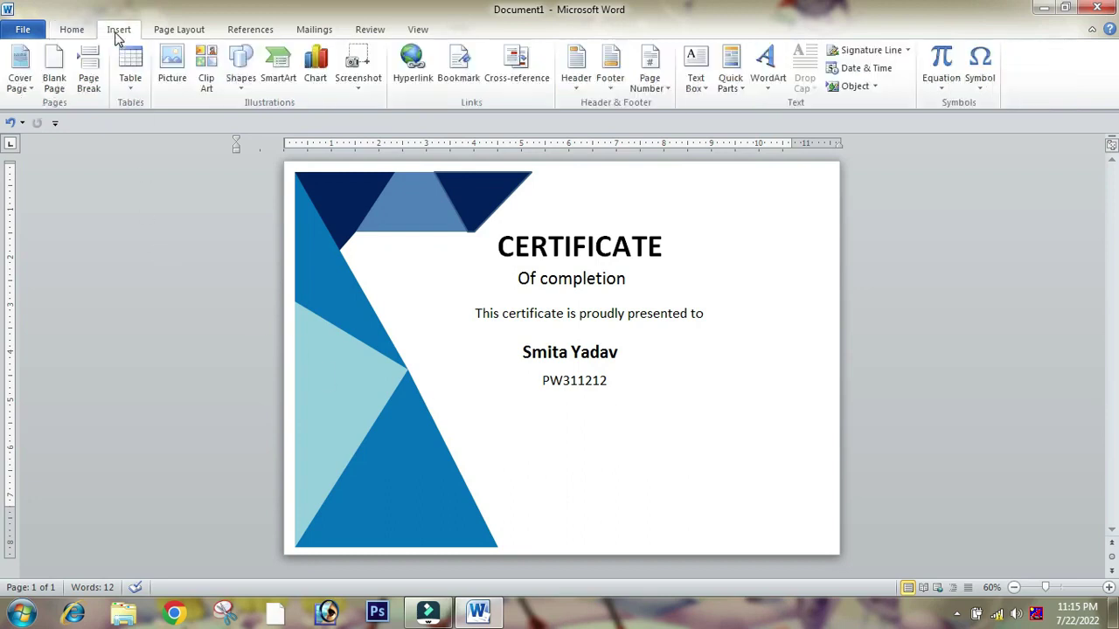
left_click(240, 70)
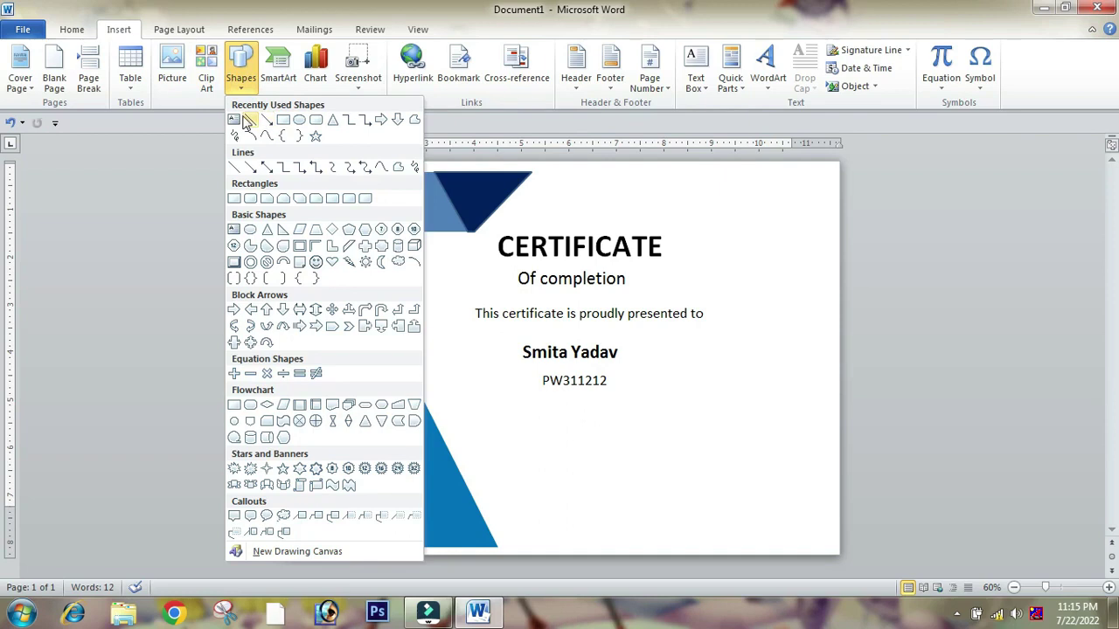
left_click(235, 120)
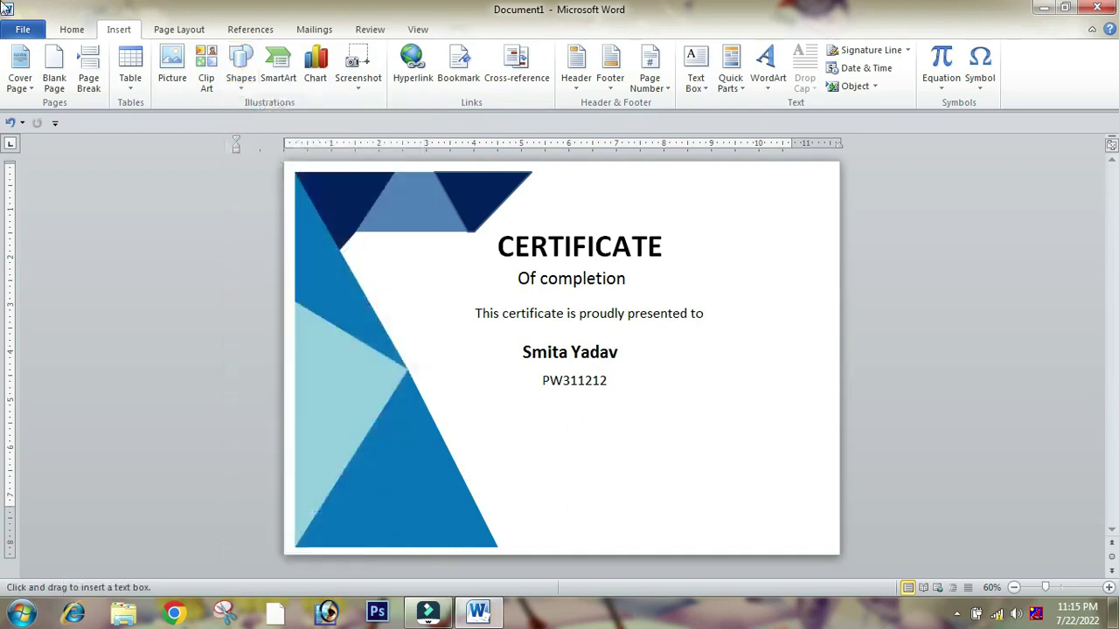
left_click_drag(449, 404, 772, 434)
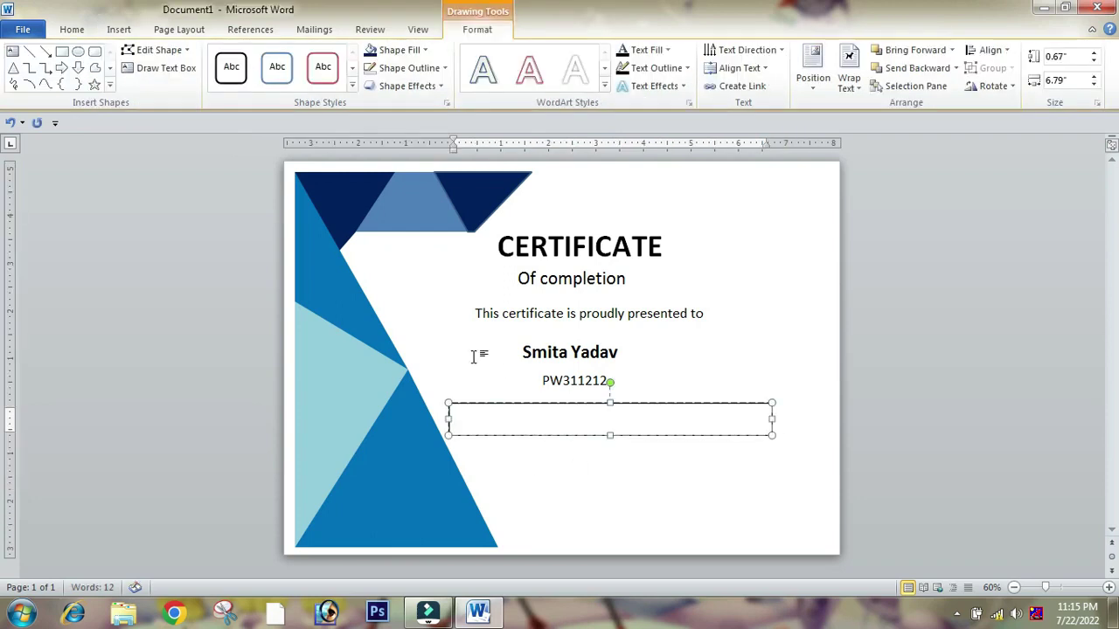
type("On s")
type("u")
type("cce")
type("ssful")
type(" completion ")
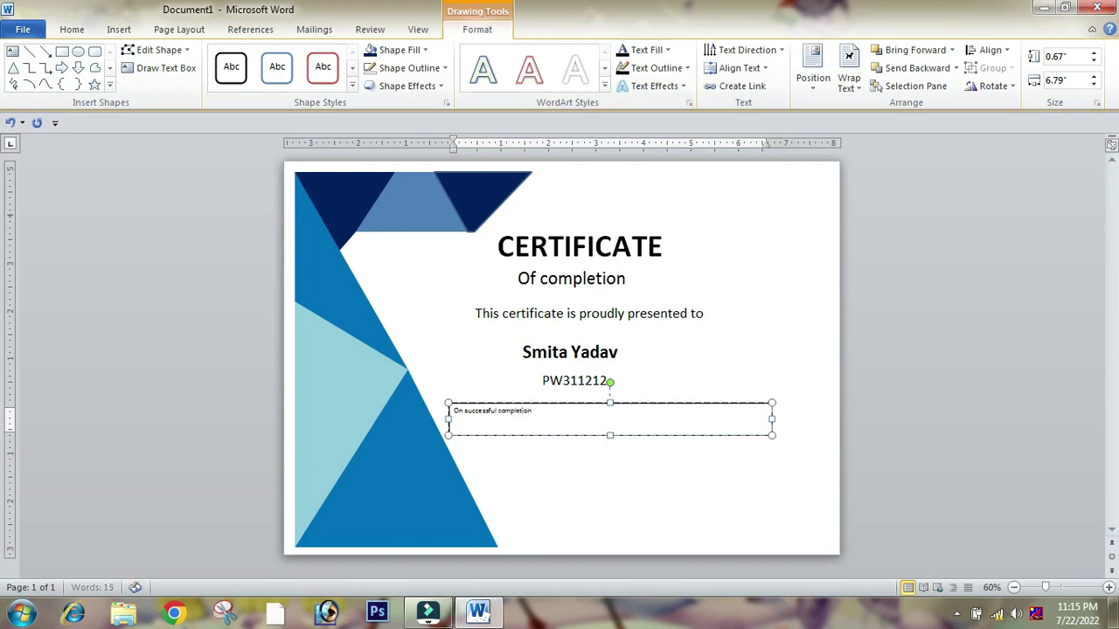
type("of online tra")
type("ining")
- Set the completion line to 22 pt and remove its box outline
left_click_drag(587, 410, 451, 420)
left_click(70, 30)
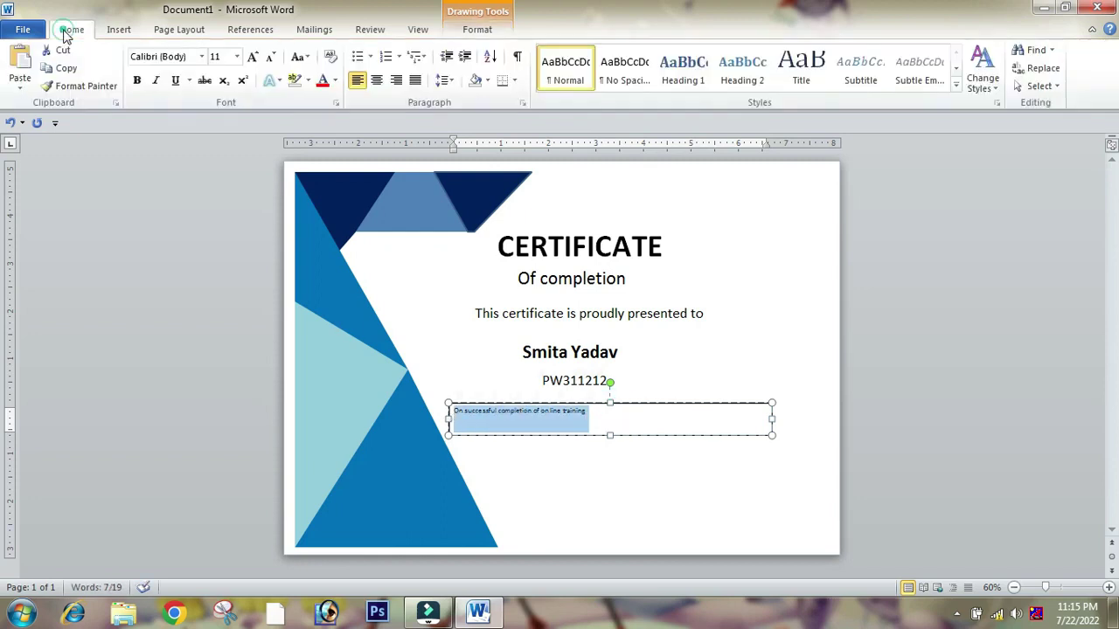
left_click(236, 57)
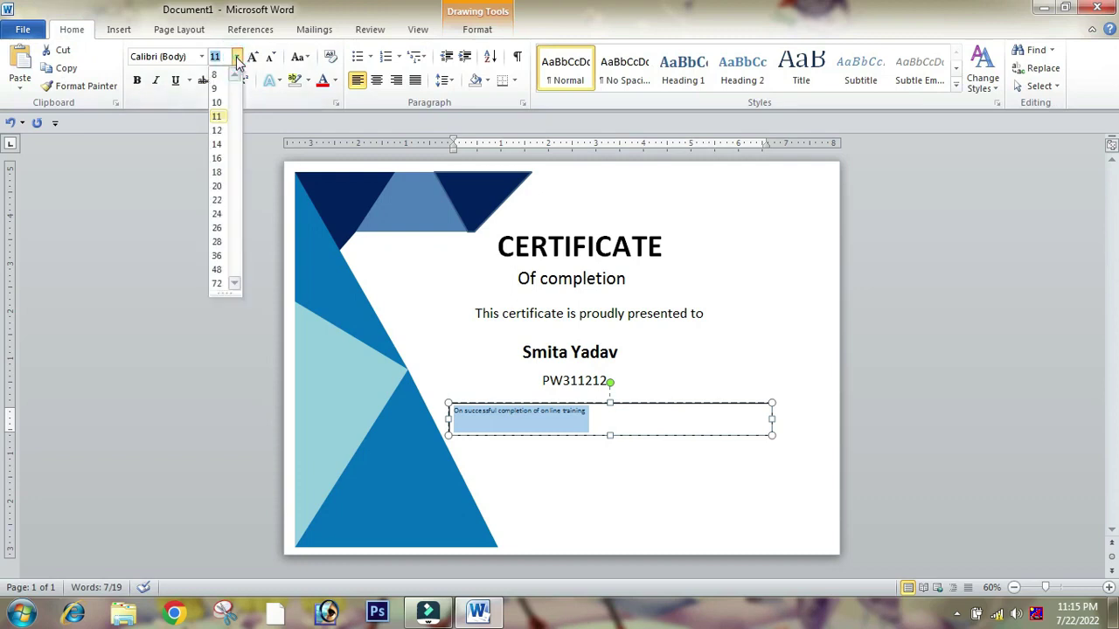
left_click(218, 201)
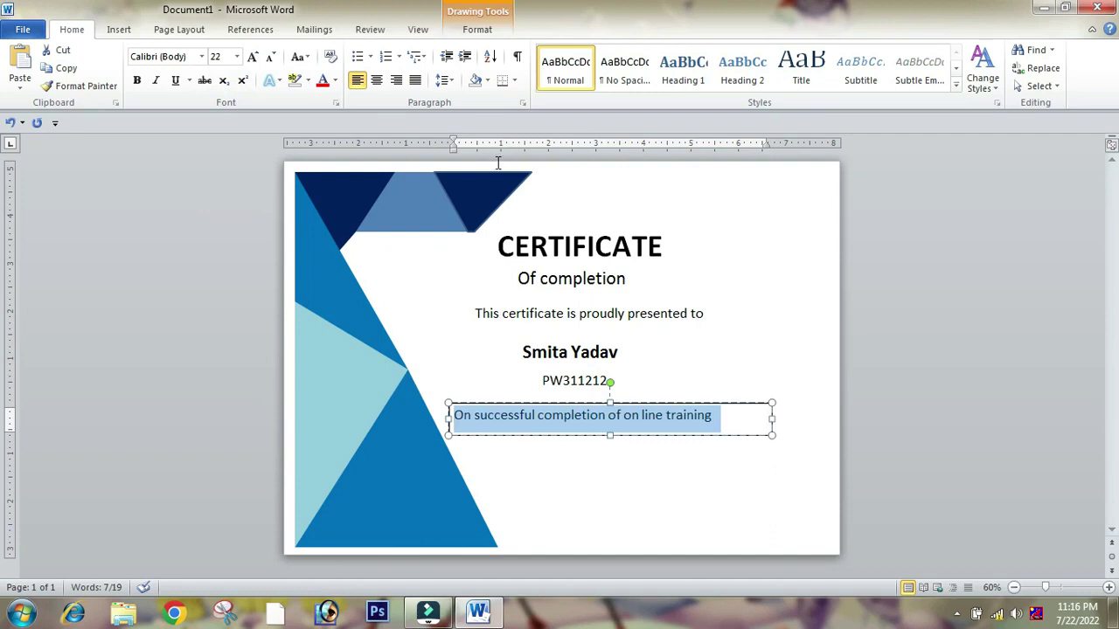
left_click(477, 30)
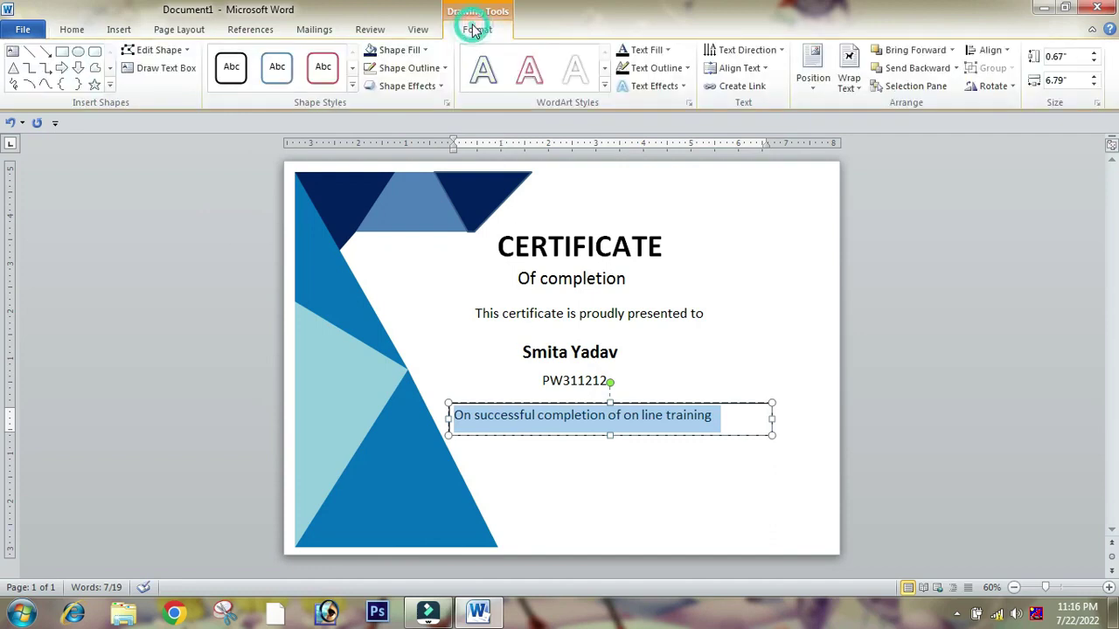
left_click(444, 68)
left_click(398, 204)
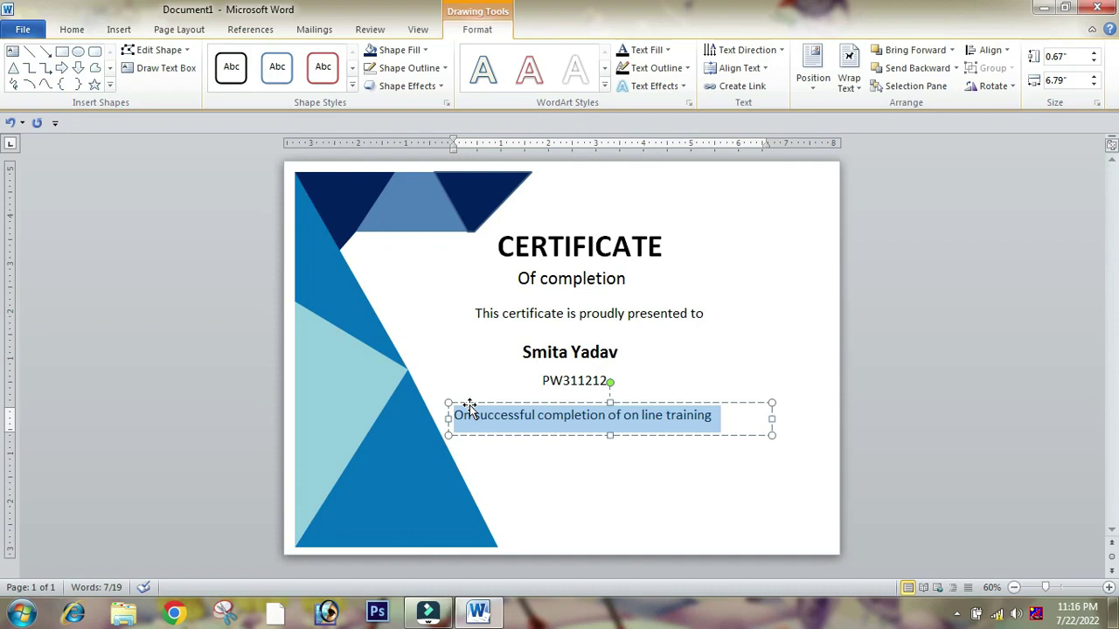
left_click(495, 464)
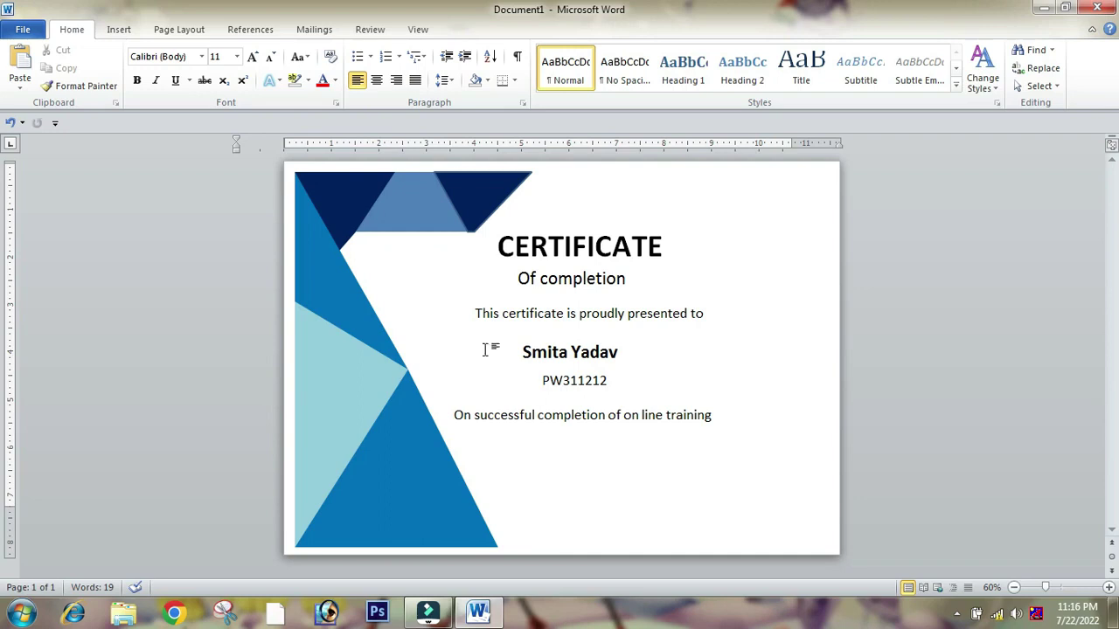
- Draw a text box below the completion line and type 'Prevention of sexual harassment of women workshop'
left_click(118, 29)
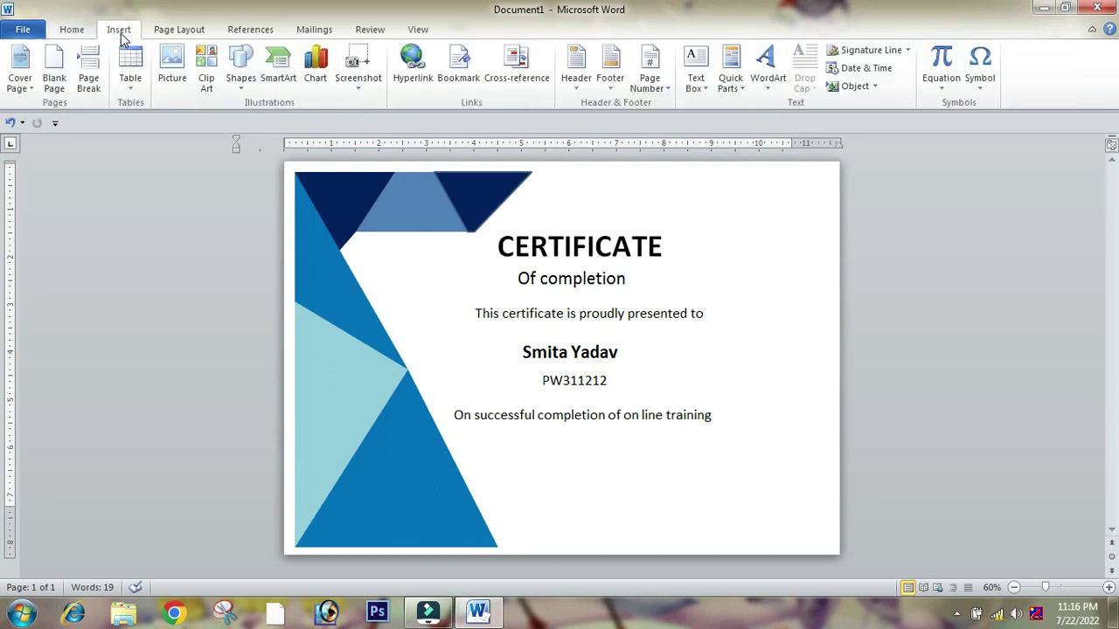
left_click(236, 83)
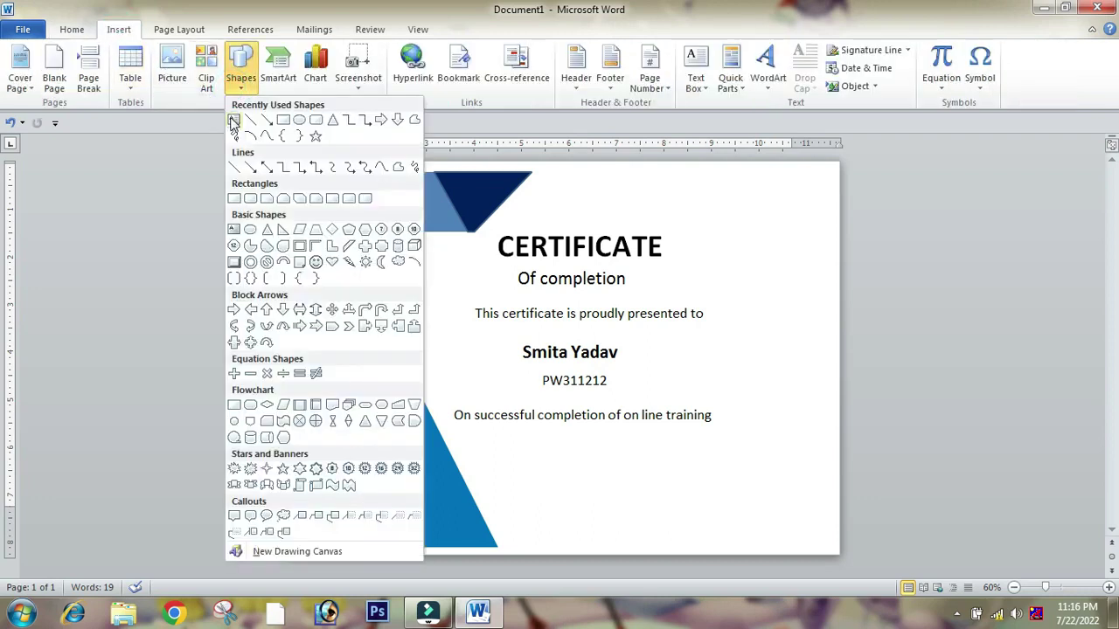
left_click(235, 123)
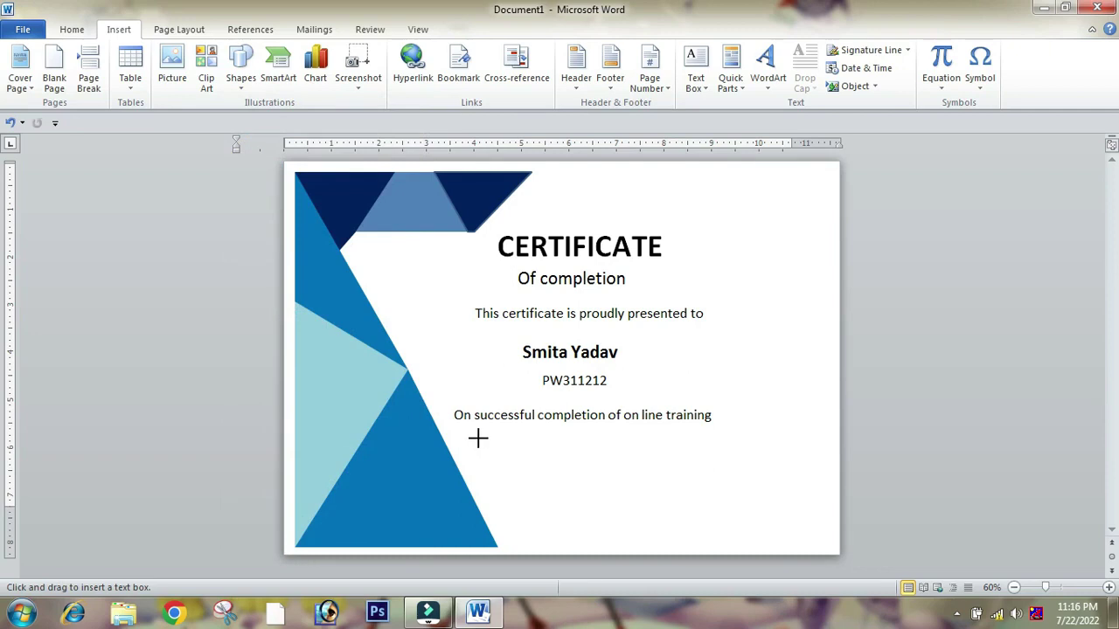
left_click_drag(473, 438, 766, 490)
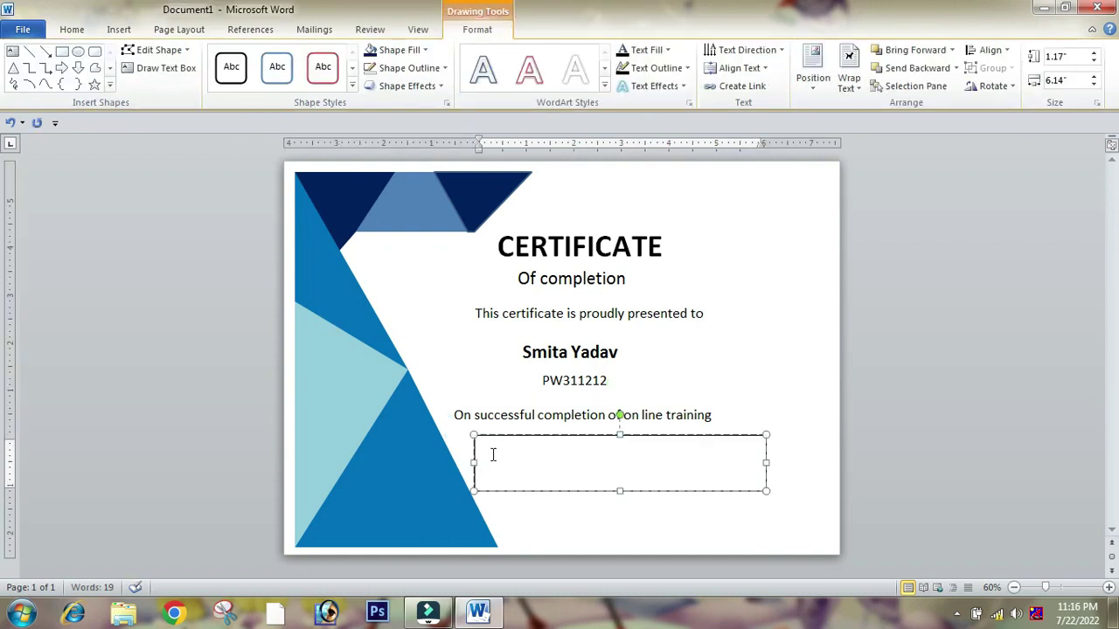
type("Preve")
type("n")
type("tion")
type(" of sex")
type("ual h")
type("arassmen")
type("t")
type(" of women ")
type("worksh")
type("o")
type("p")
- Insert 'at' after 'women' and append '-2022/23Q2' to the title
left_click(613, 443)
key("Delete")
type("at")
left_click(515, 461)
type("-2022/")
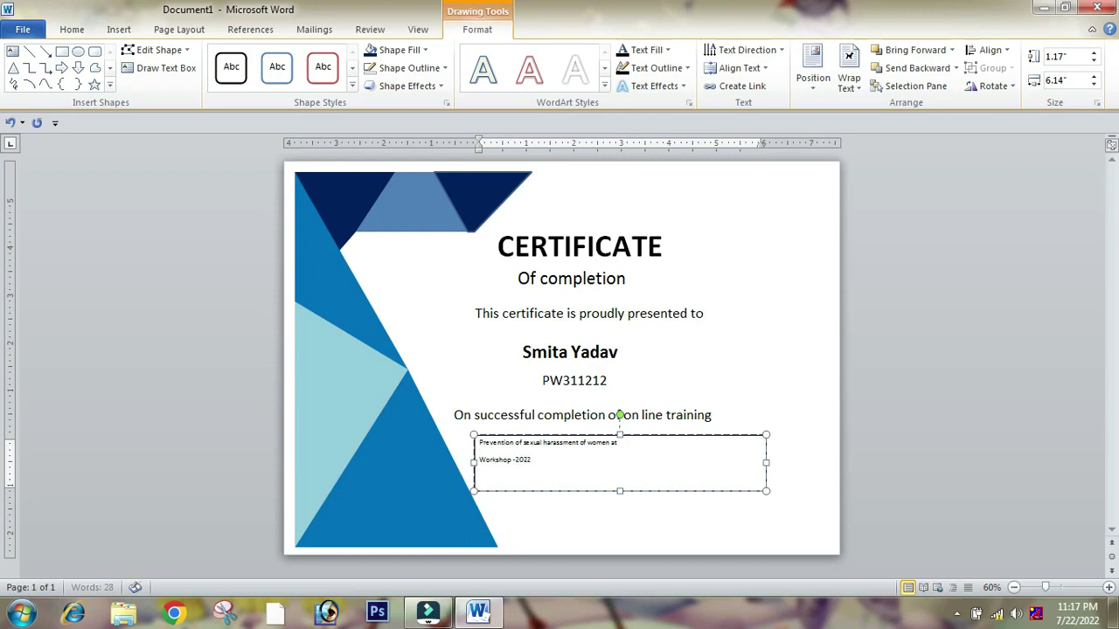
type("23Q")
type("2")
- Make the training title 26 pt bold
left_click_drag(558, 464, 483, 442)
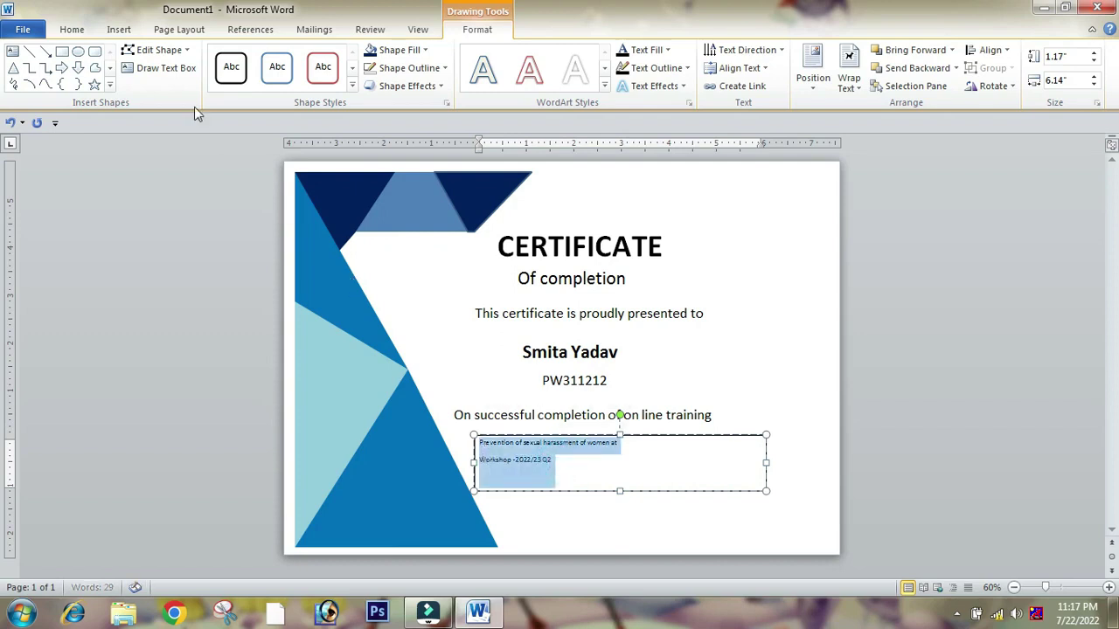
left_click(73, 29)
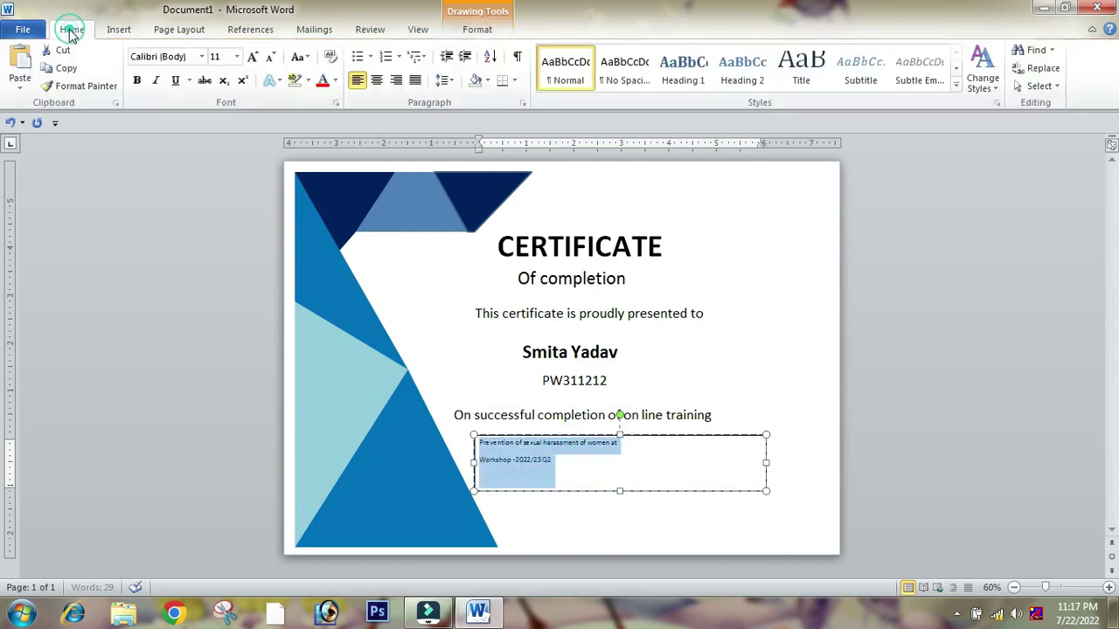
left_click(236, 57)
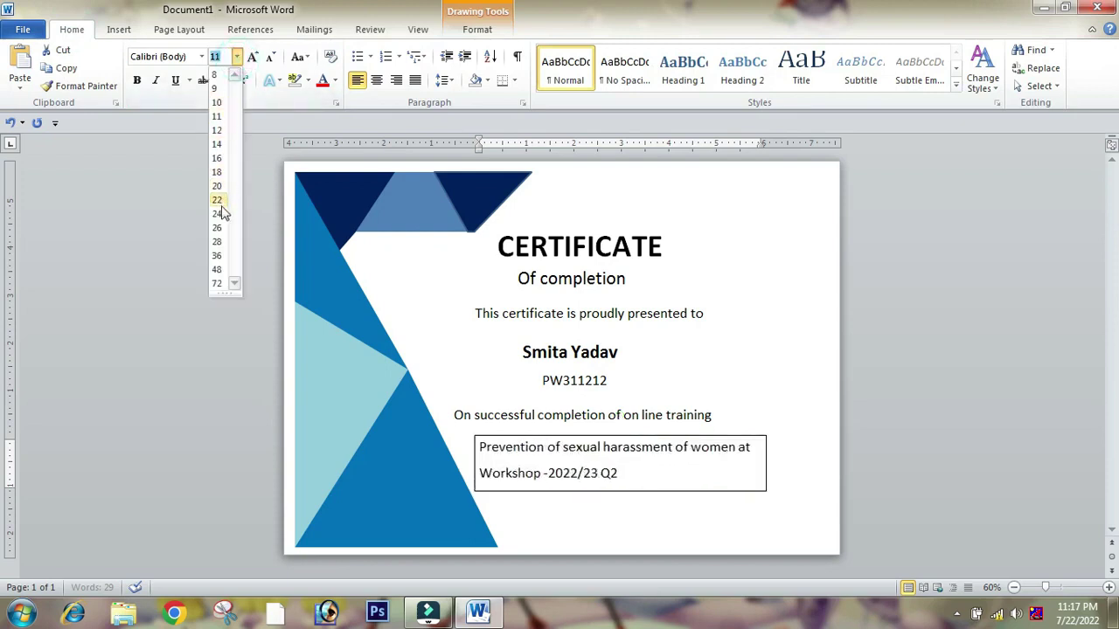
left_click(219, 229)
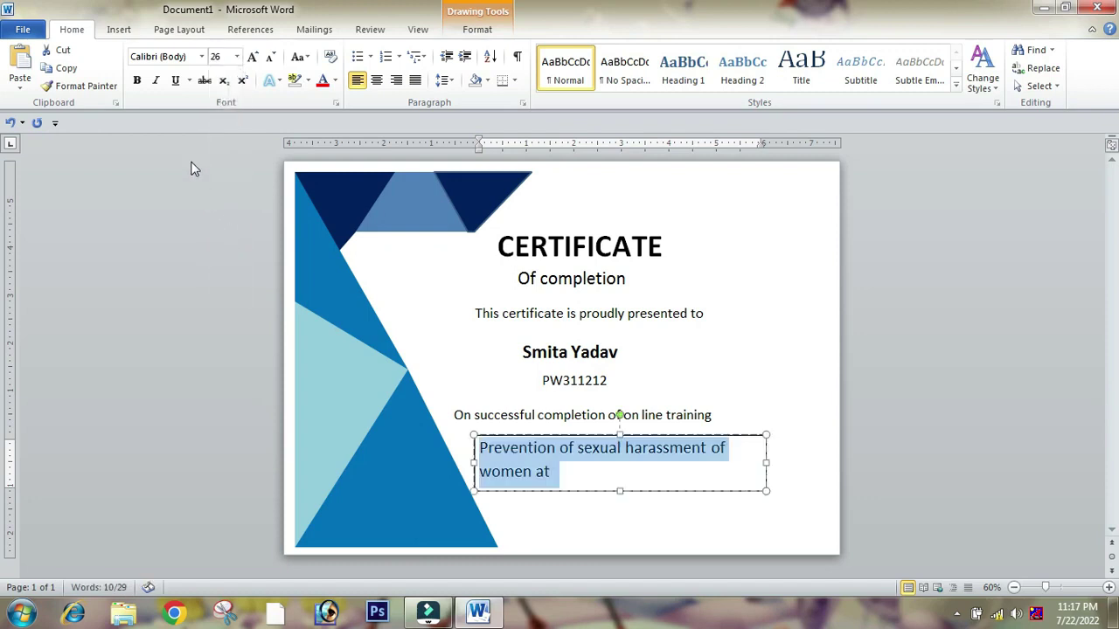
left_click(137, 81)
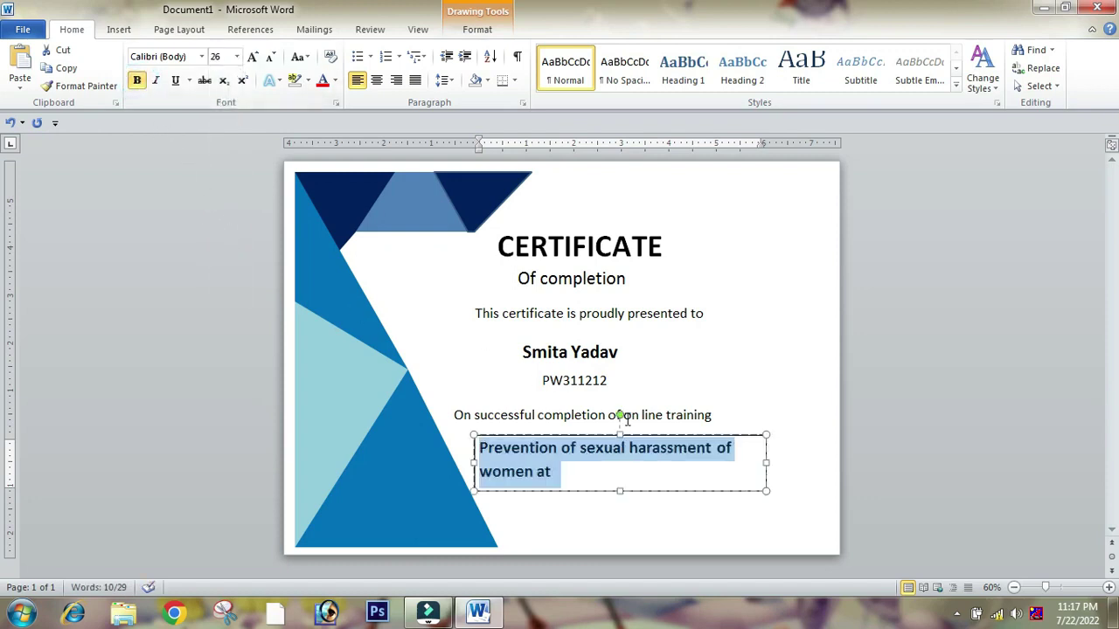
left_click(599, 521)
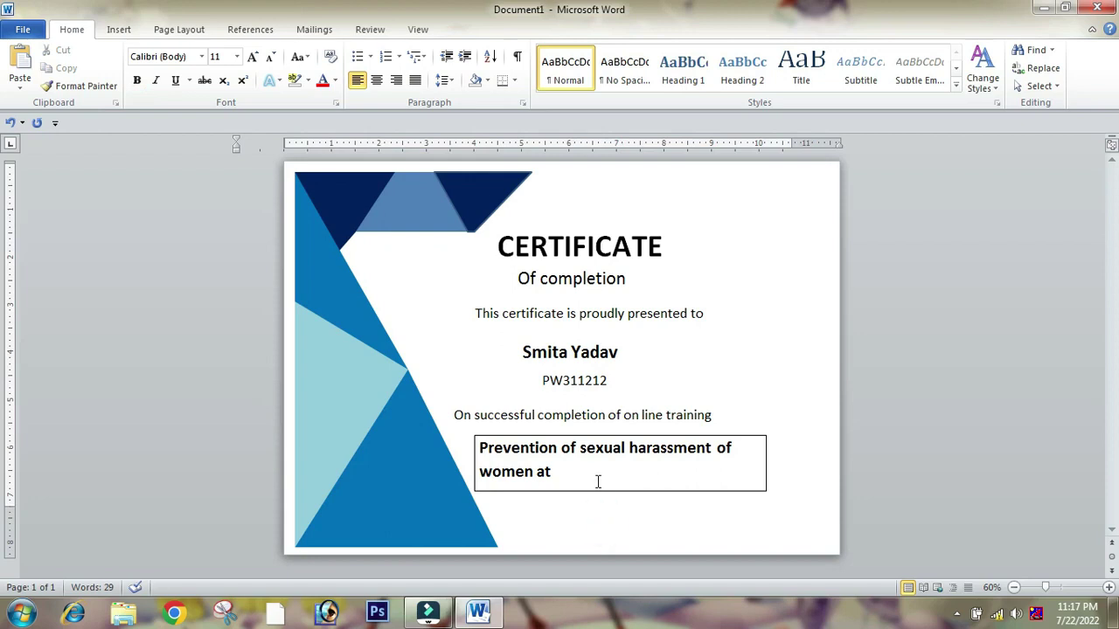
- Remove the outline from the title text box
left_click(597, 481)
left_click(477, 29)
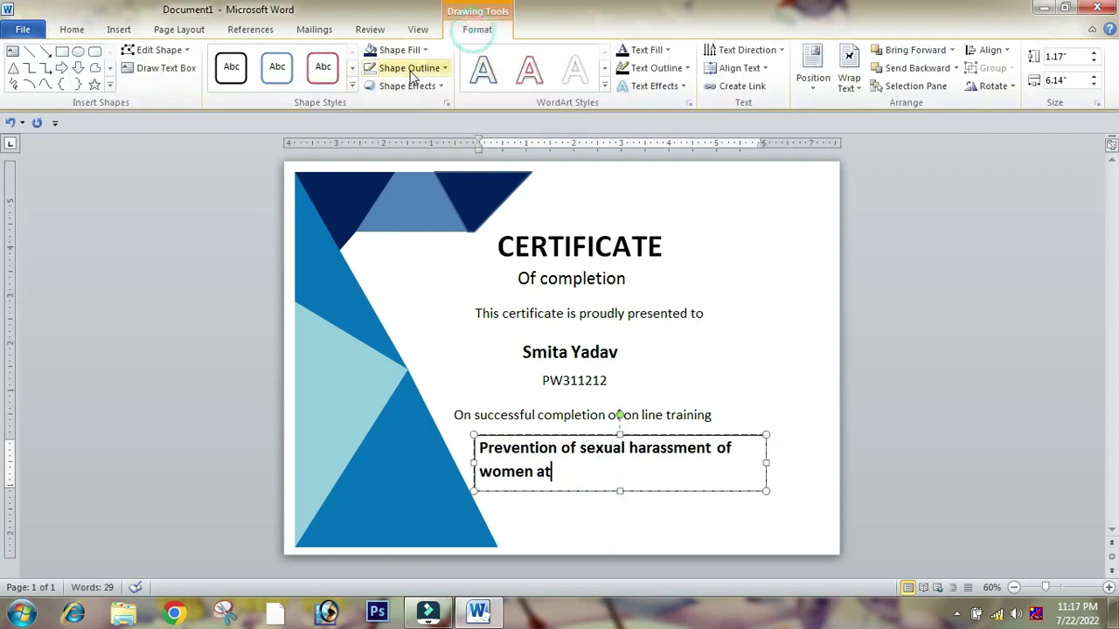
left_click(441, 67)
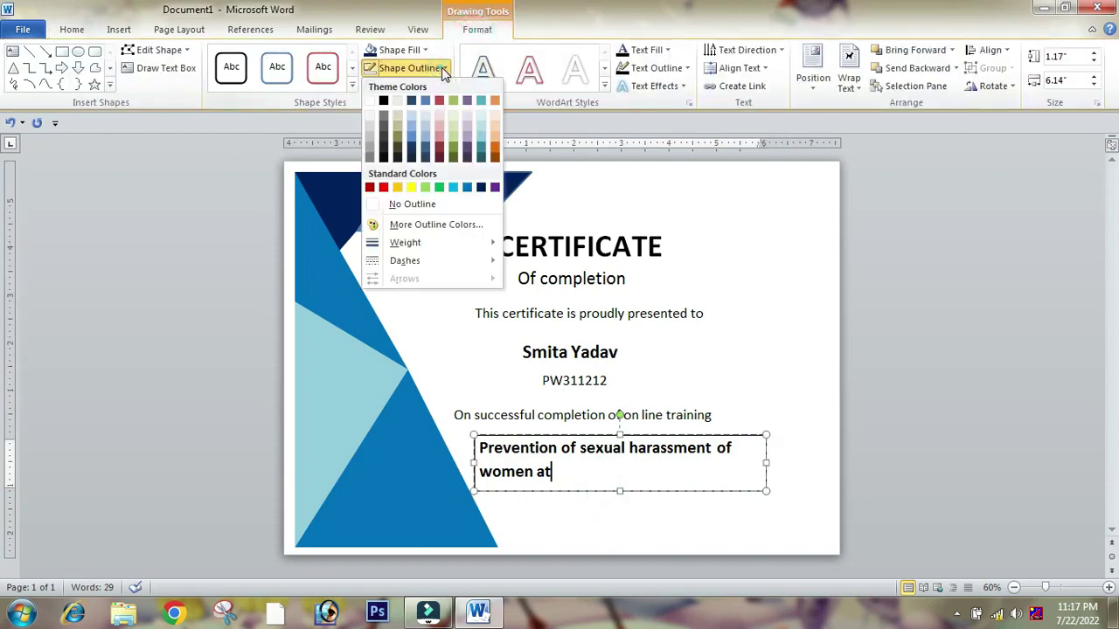
left_click(417, 205)
left_click(615, 531)
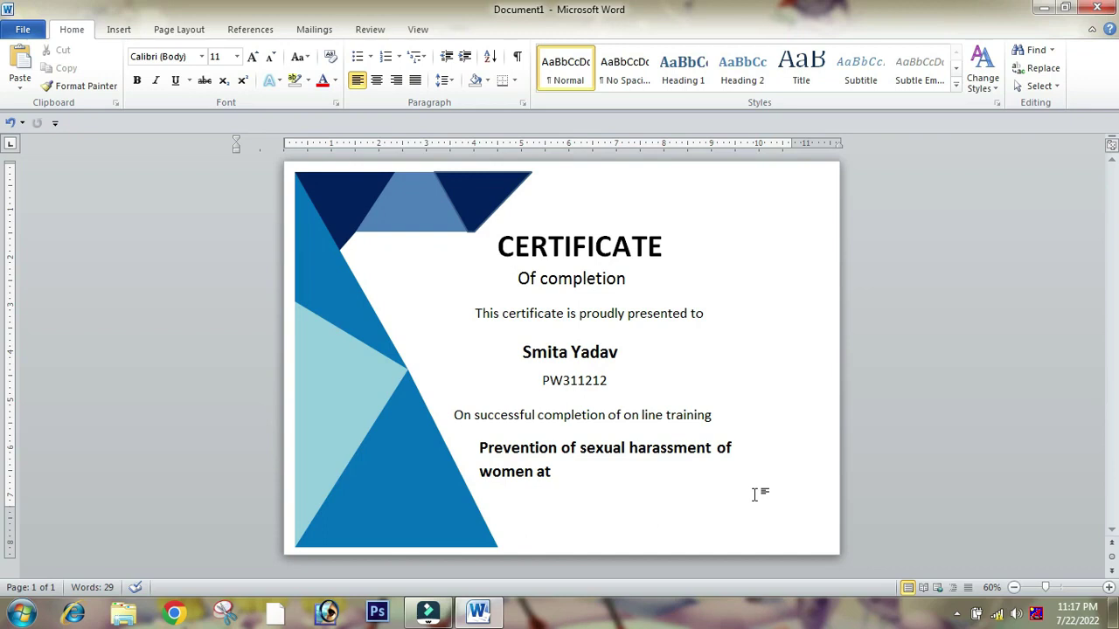
- Add a text box at the page's bottom right reading 'DATE: JUNE 23'
left_click(115, 31)
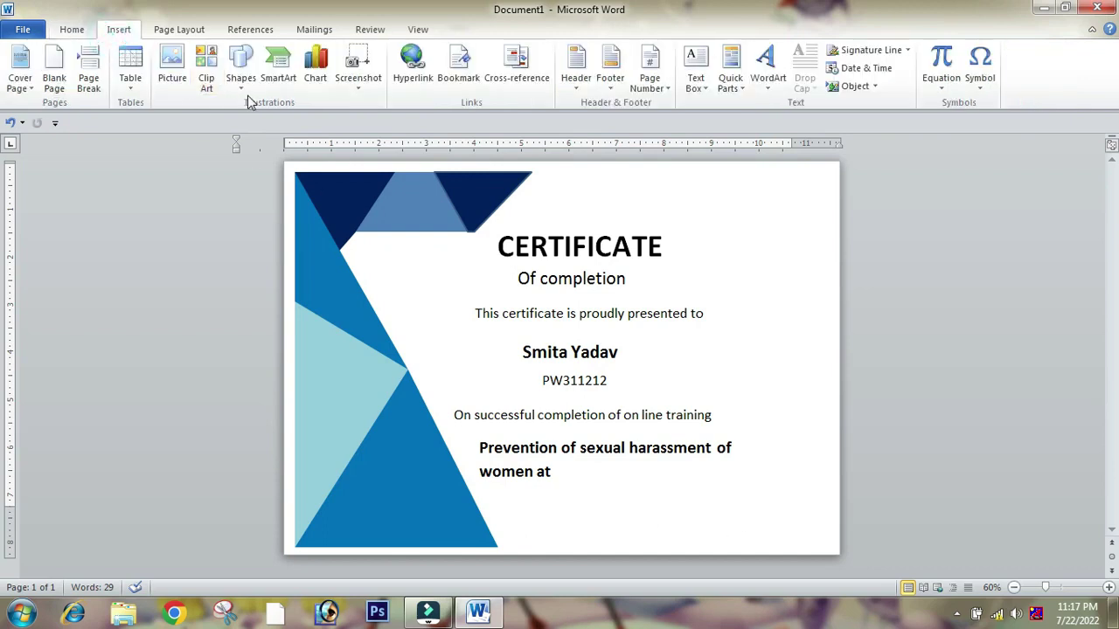
left_click(241, 74)
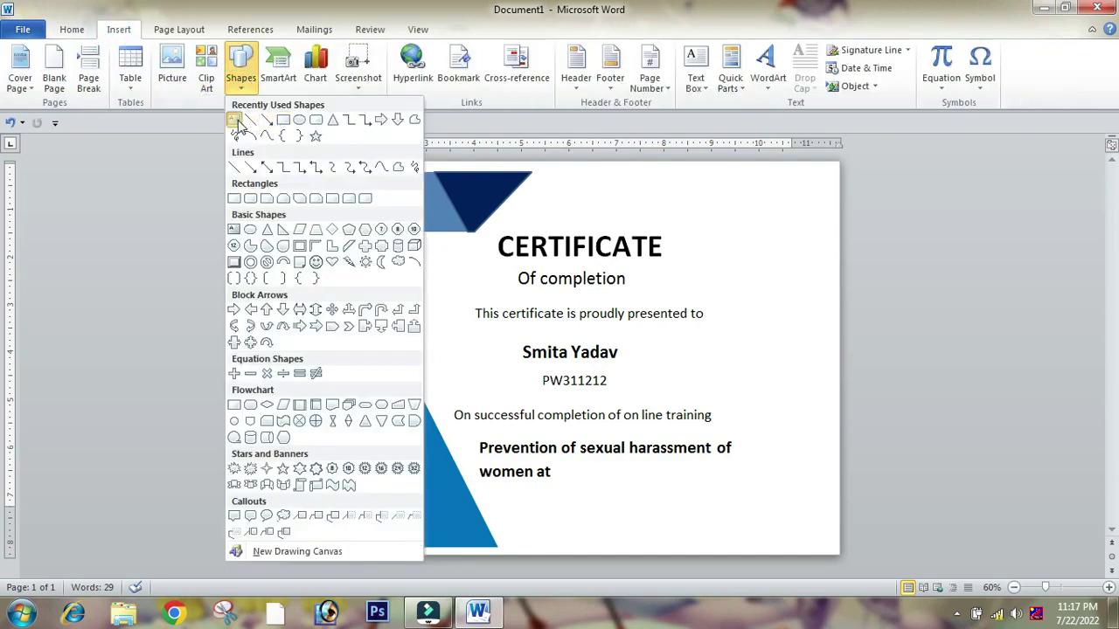
left_click(235, 119)
mouse_move(693, 487)
left_mouse_down()
mouse_move(737, 518)
mouse_move(825, 548)
left_mouse_up()
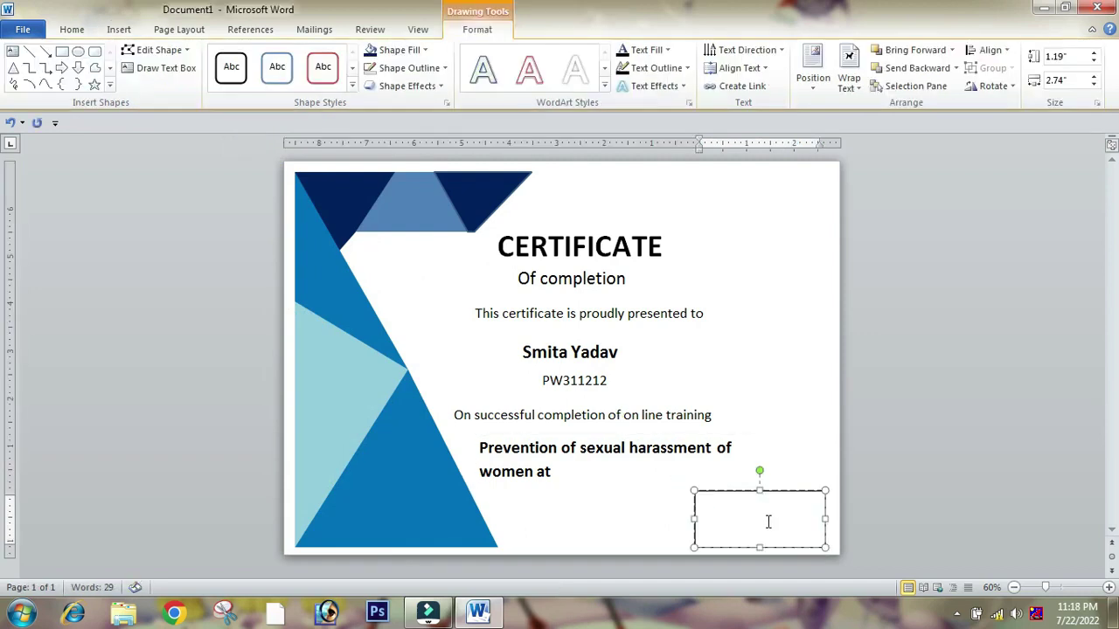
type("DATE")
type(": JUNE")
type(" 23")
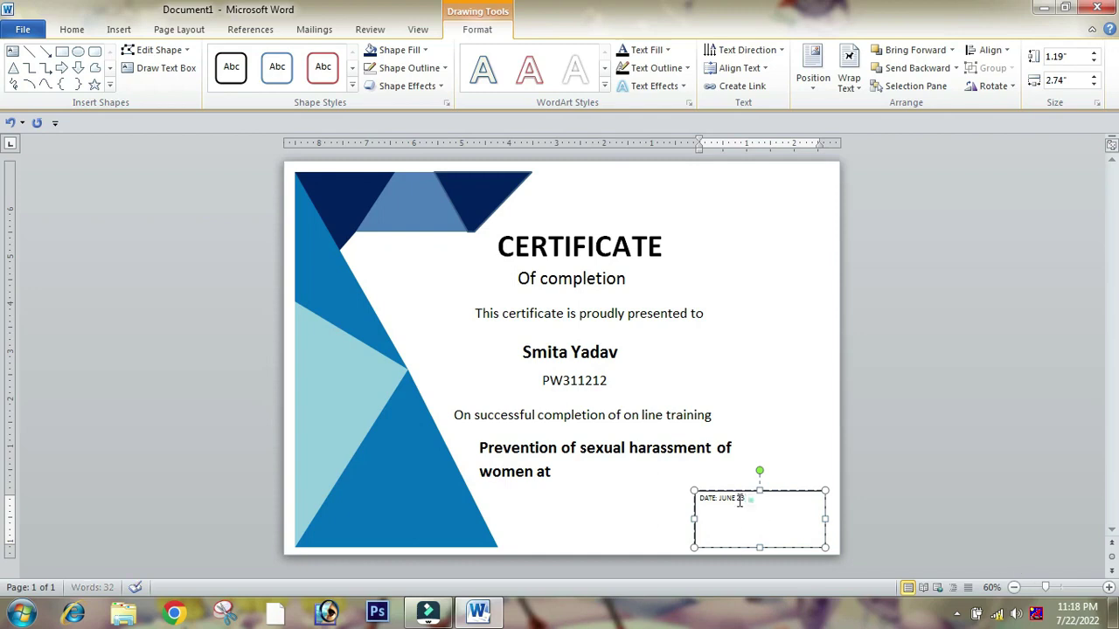
- Enlarge the date text's font size and give its text box No Outline
left_click_drag(743, 502, 707, 500)
left_click(72, 29)
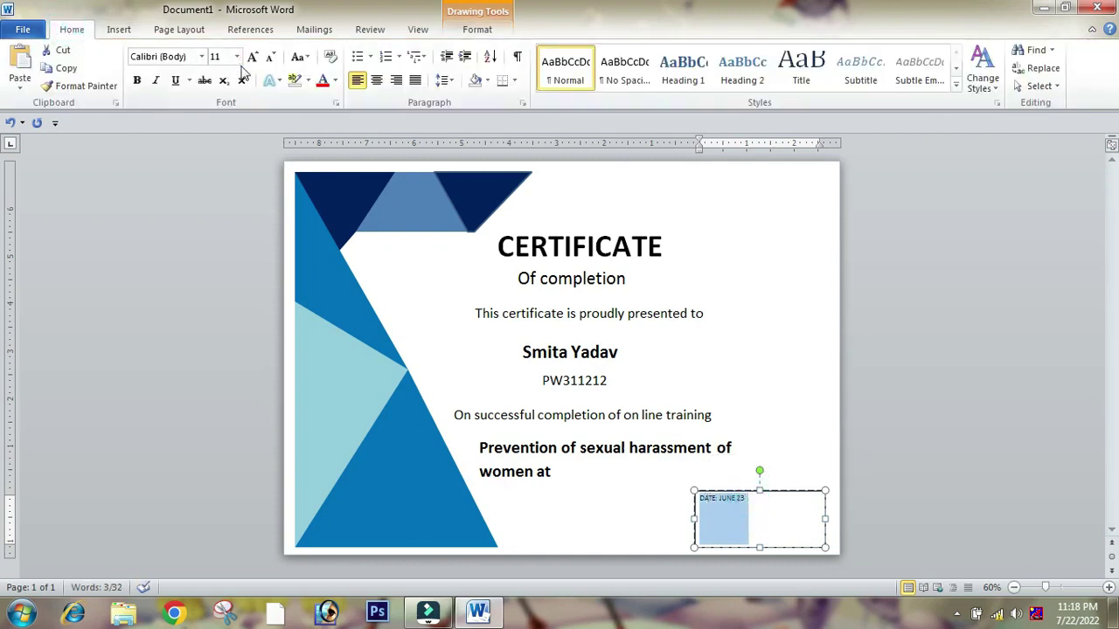
left_click(236, 56)
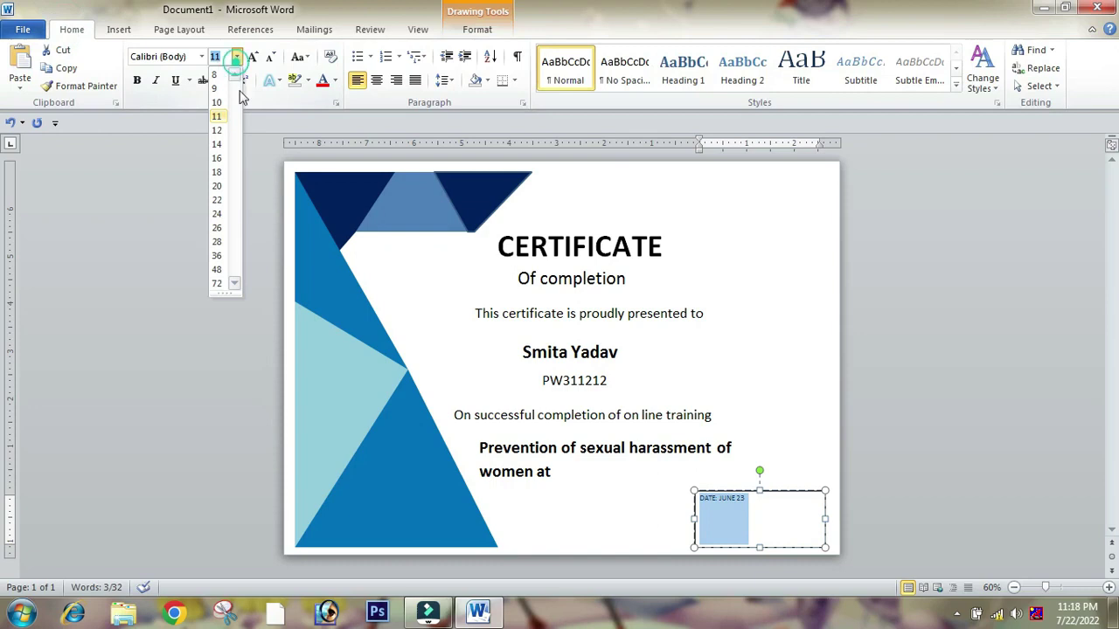
left_click(216, 187)
left_click(477, 29)
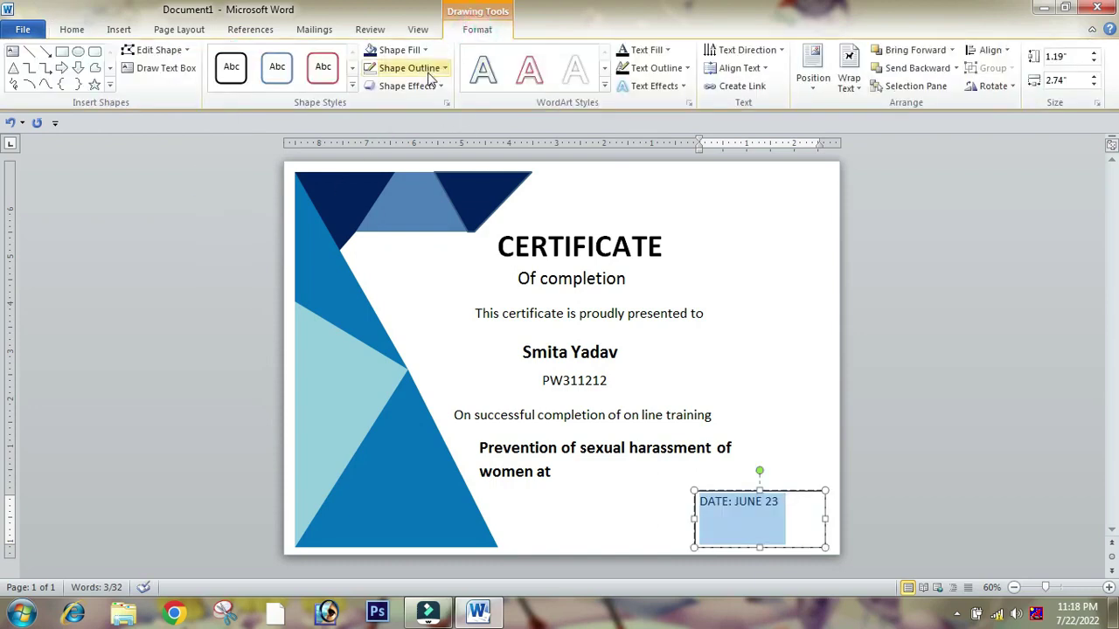
left_click(428, 70)
left_click(394, 202)
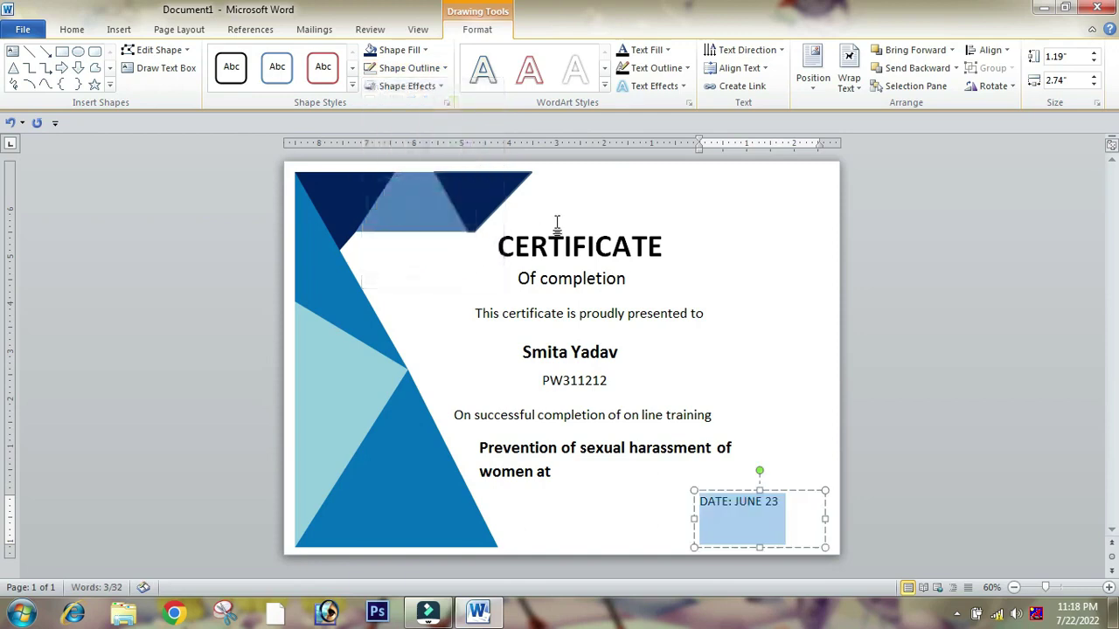
left_click(702, 195)
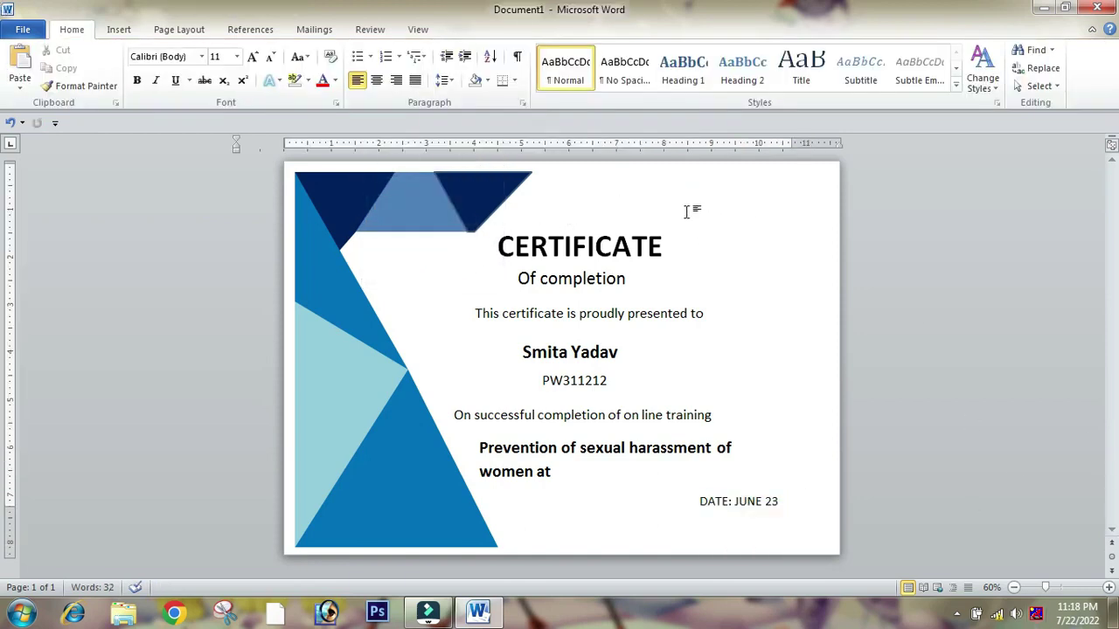
- Draw an oval near the top right of the page, then undo it
left_click(108, 34)
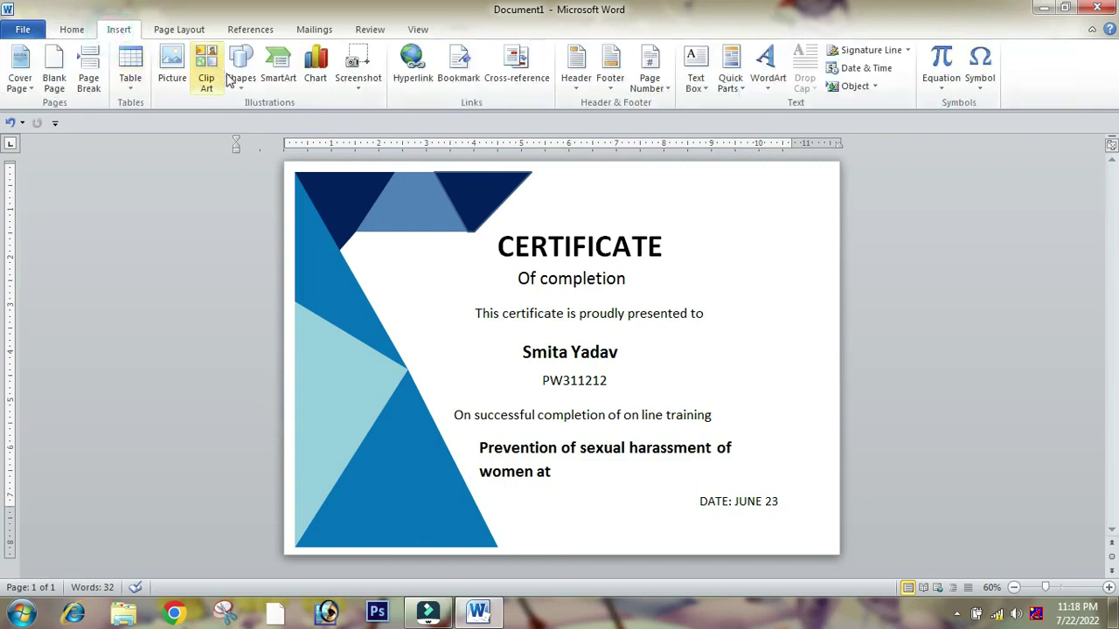
left_click(239, 83)
left_click(299, 120)
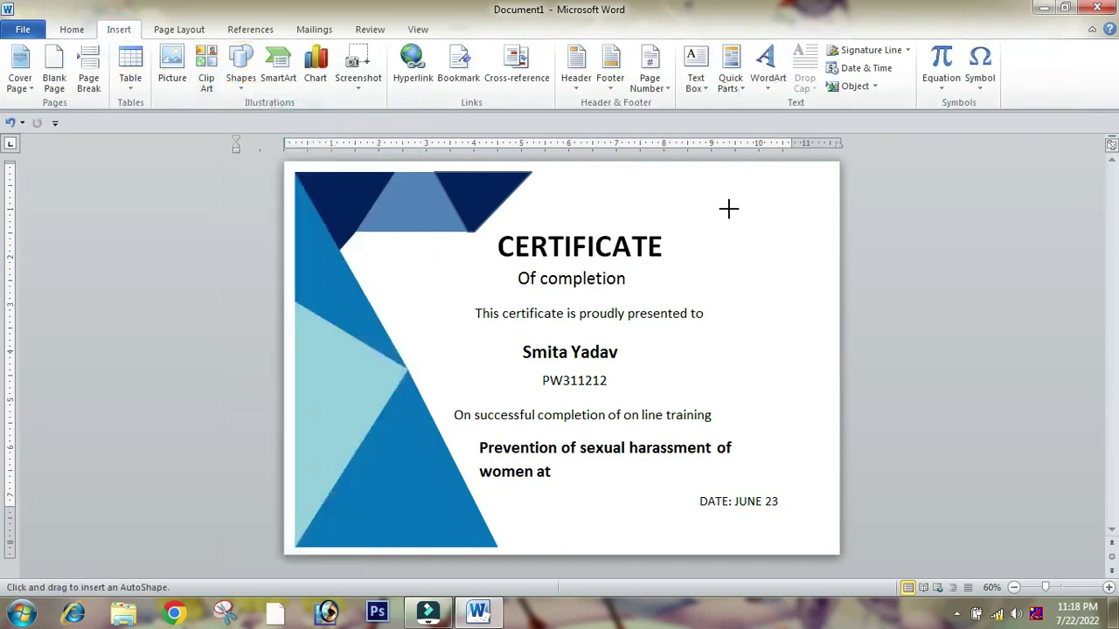
left_click_drag(724, 197, 758, 235)
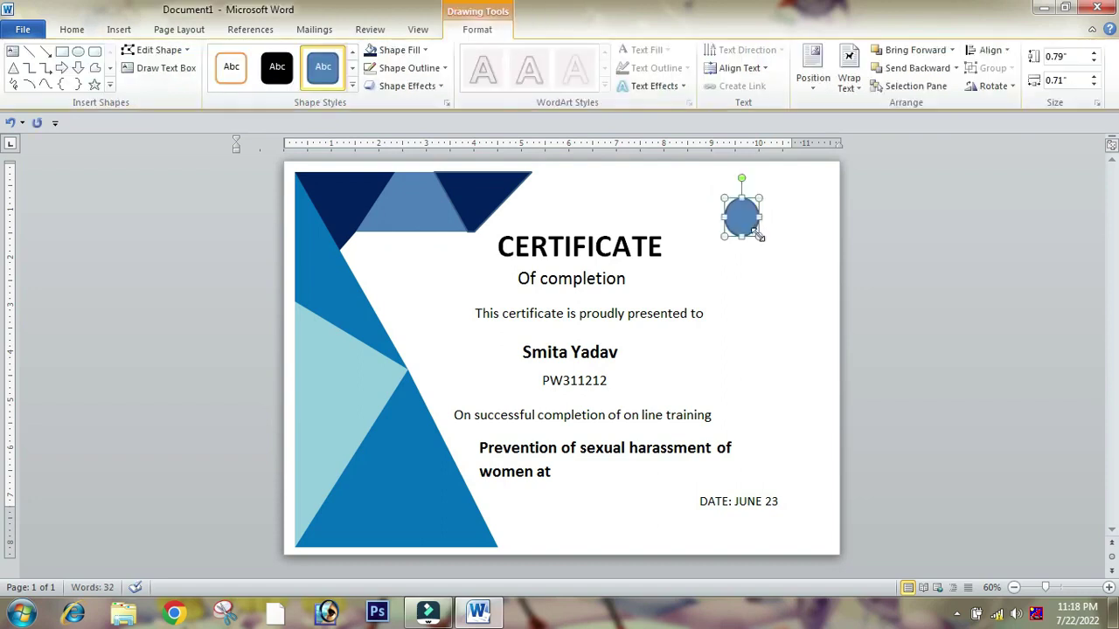
key("ctrl+z")
- Draw a small circle near the top-right corner and type pb inside it
left_click(119, 29)
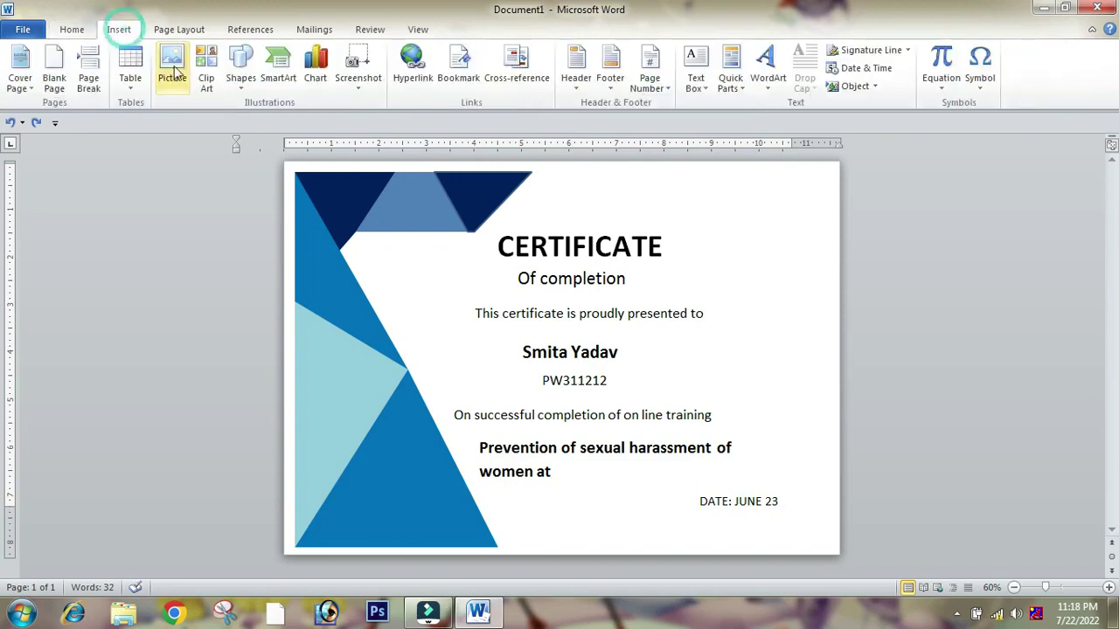
left_click(236, 79)
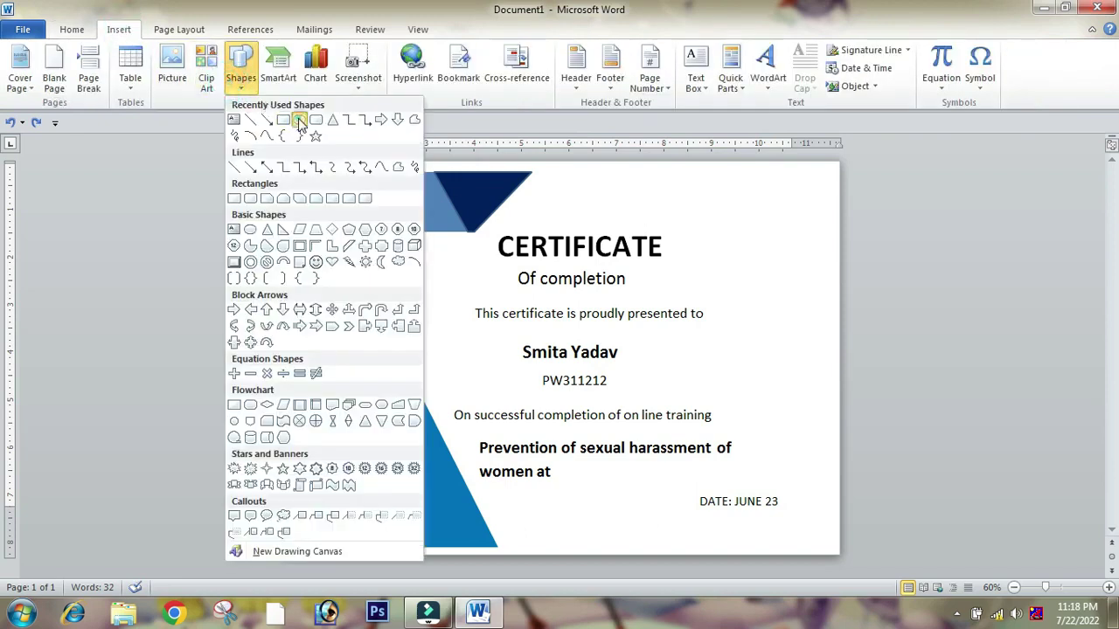
left_click(300, 122)
left_click_drag(751, 224, 758, 233)
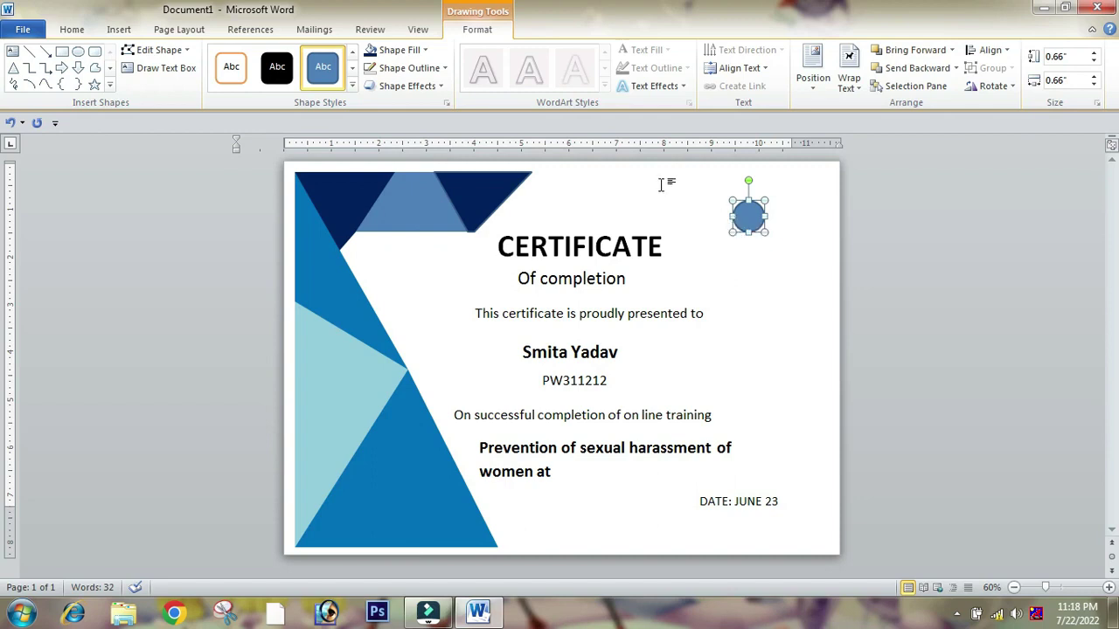
type("ph")
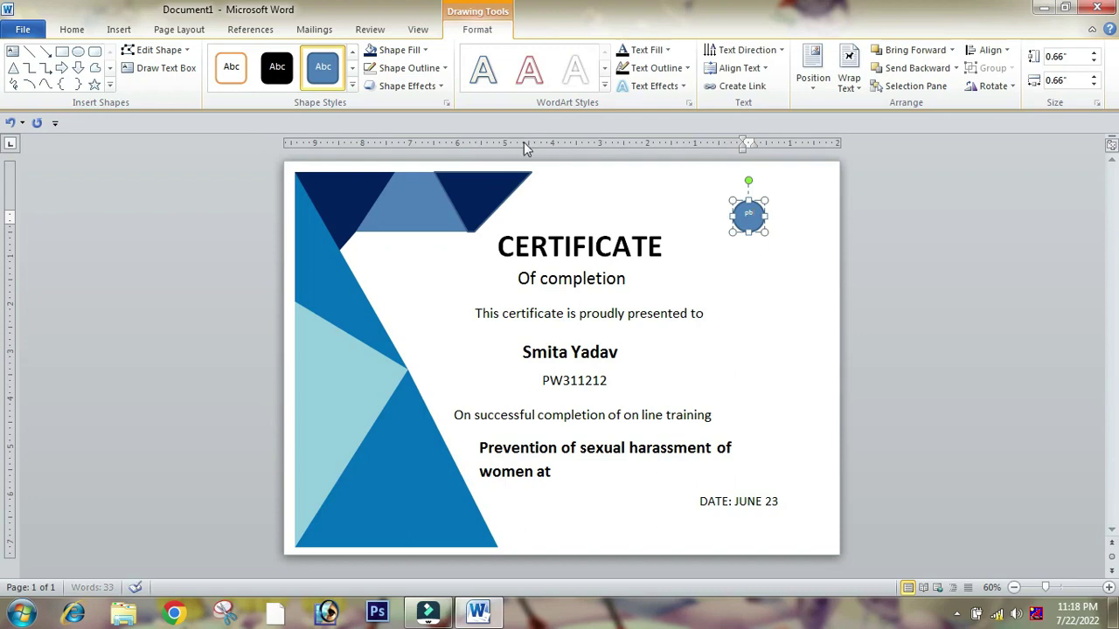
- Set the pb text in the circle to 16 pt
left_click(72, 29)
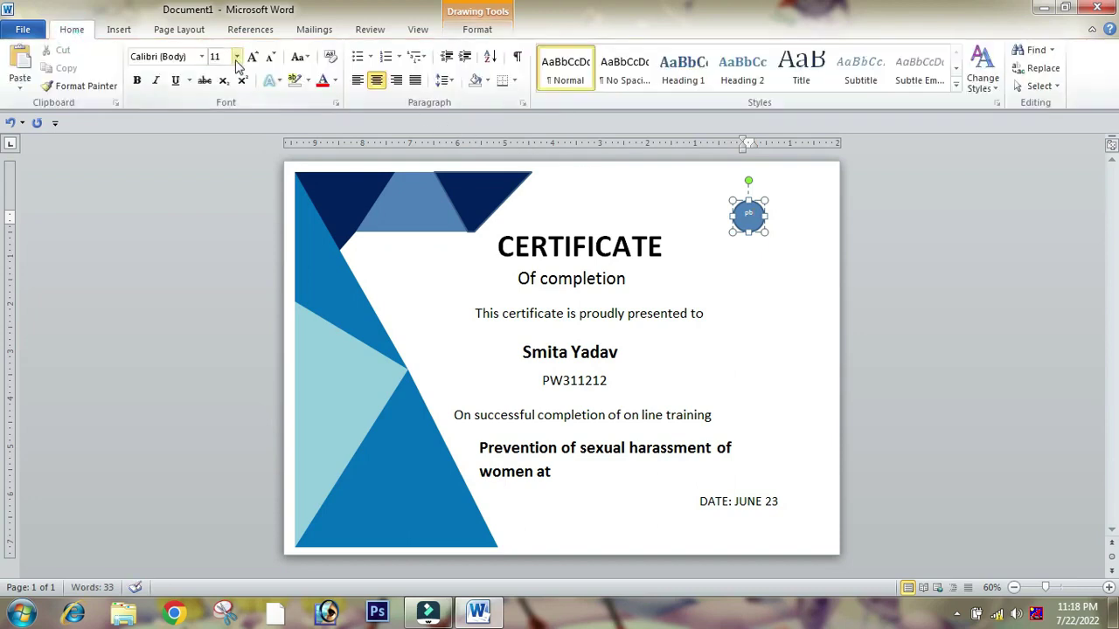
left_click(236, 57)
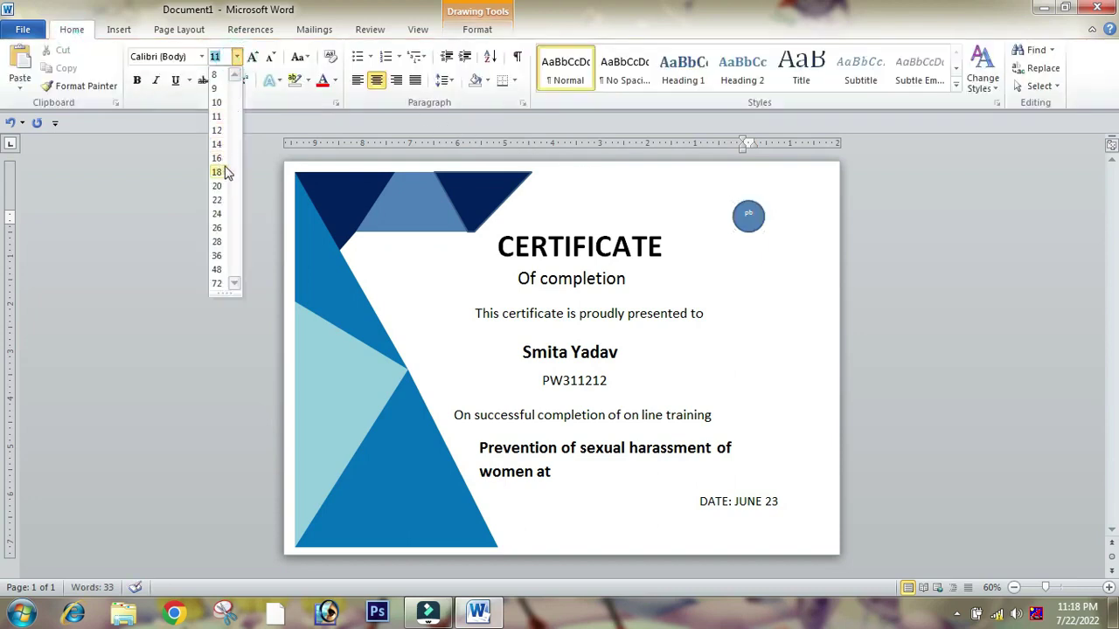
left_click(745, 216)
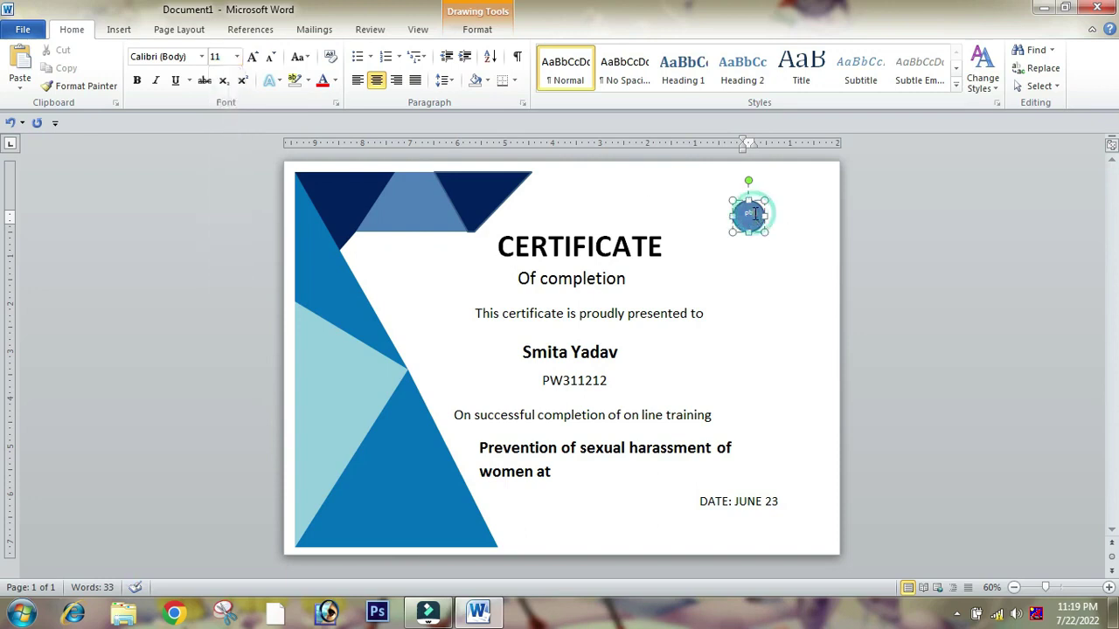
left_click(236, 57)
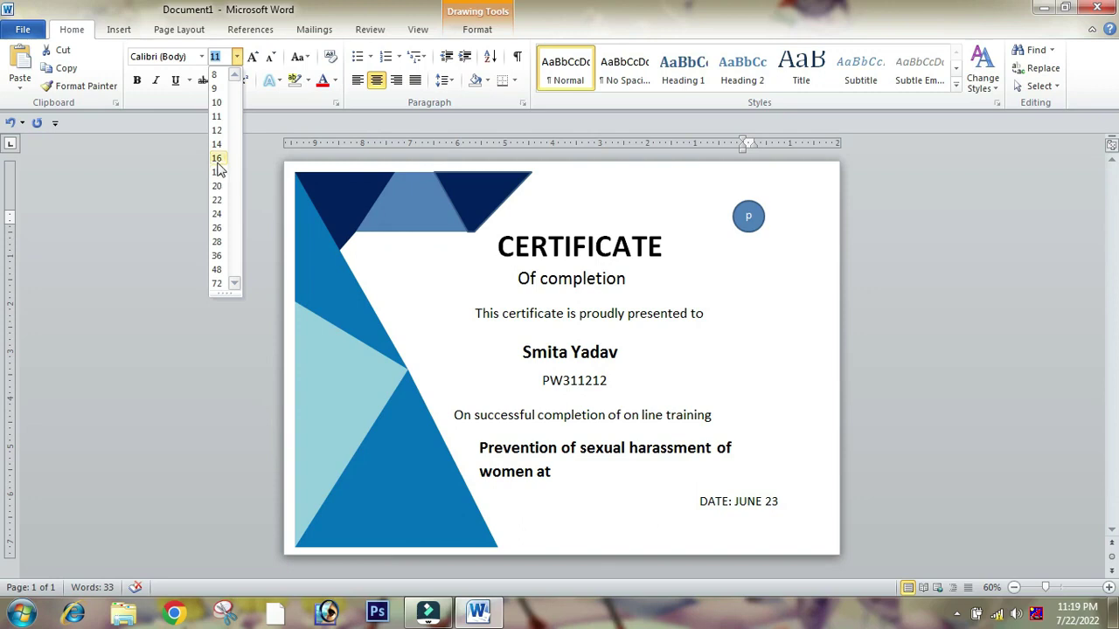
left_click(218, 160)
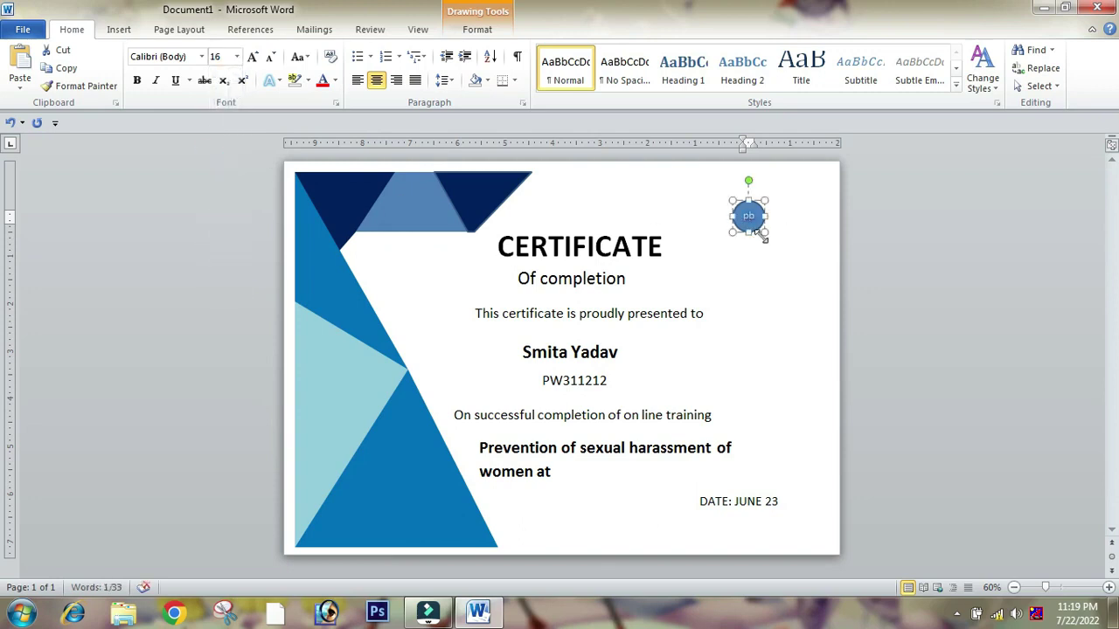
left_click(769, 244)
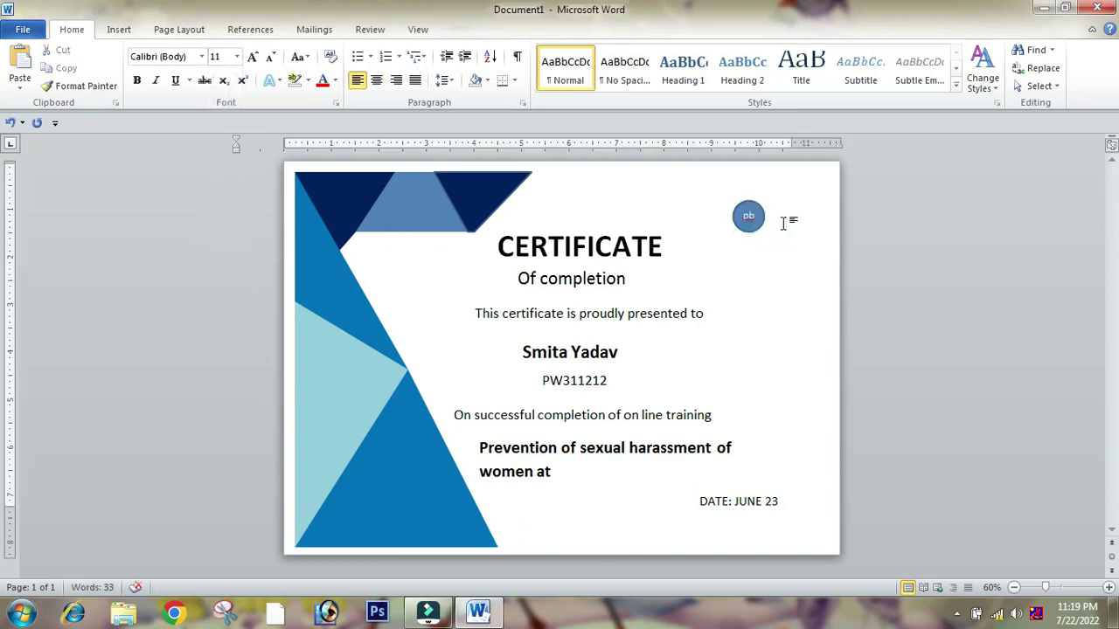
- Add a text box beside the pb circle containing the word LEARN
left_click(114, 31)
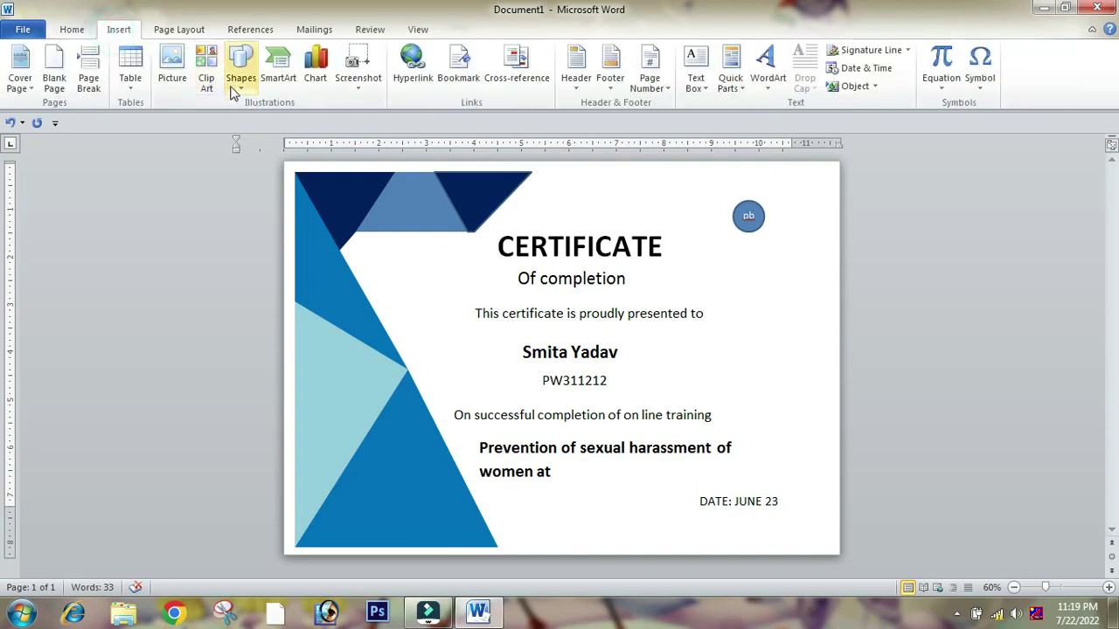
left_click(239, 74)
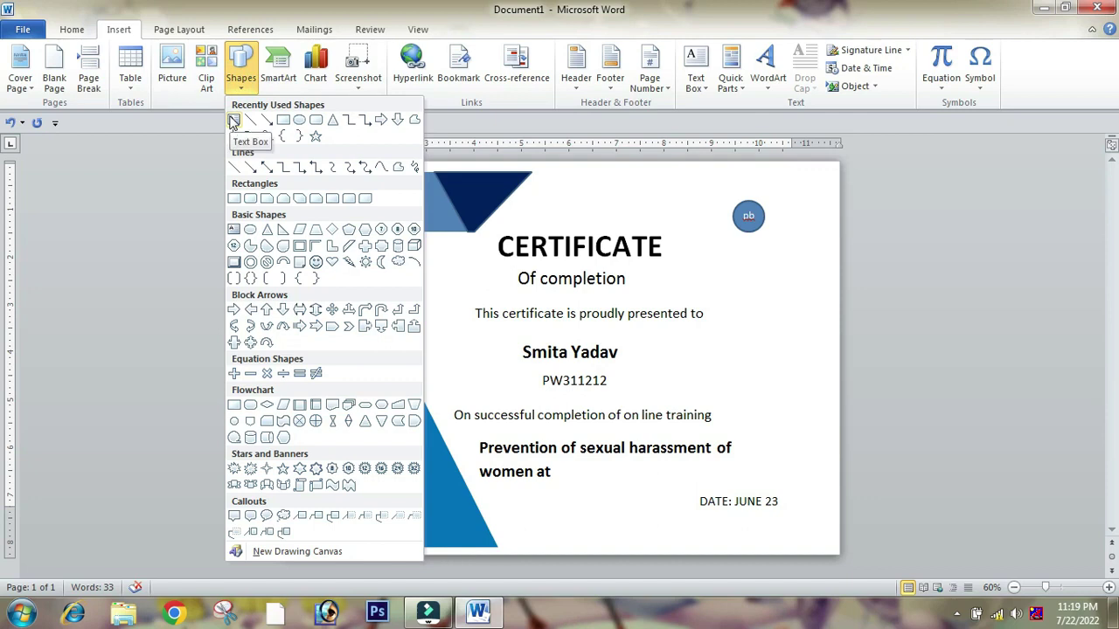
left_click(233, 119)
left_click_drag(771, 207, 827, 230)
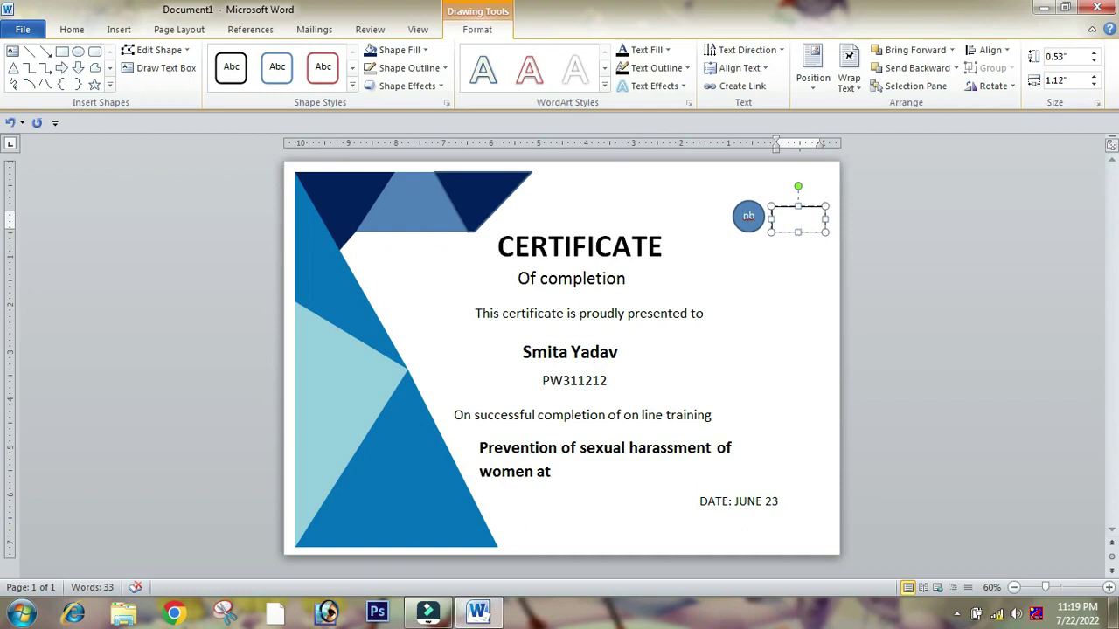
type("LEARN")
- Set LEARN to 16 pt and give its text box No Outline
left_click_drag(802, 211, 773, 221)
left_click(72, 29)
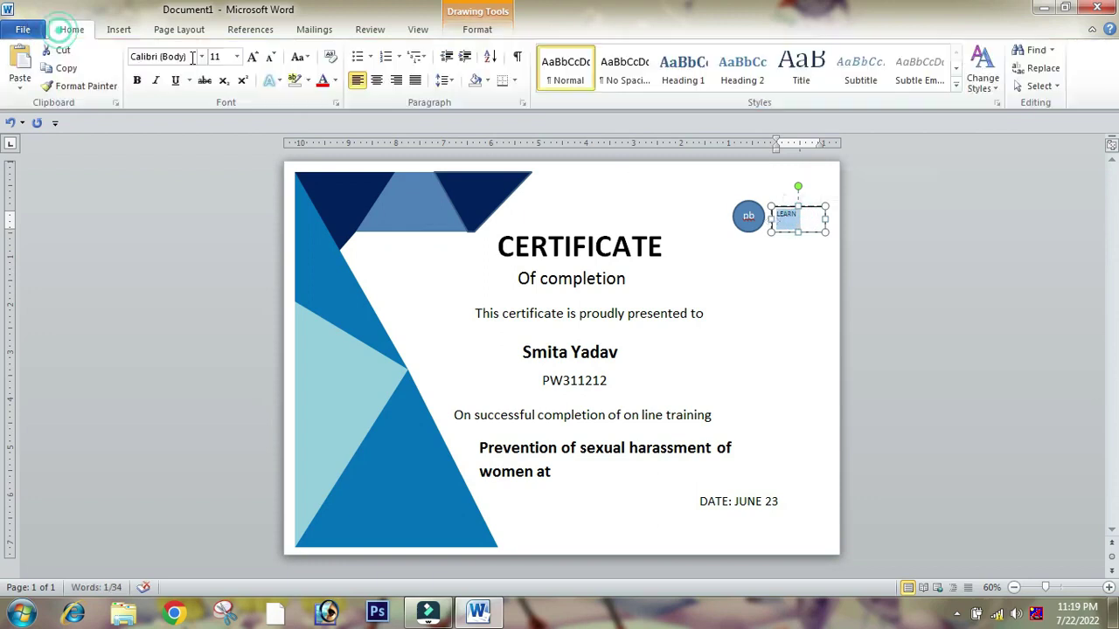
left_click(236, 57)
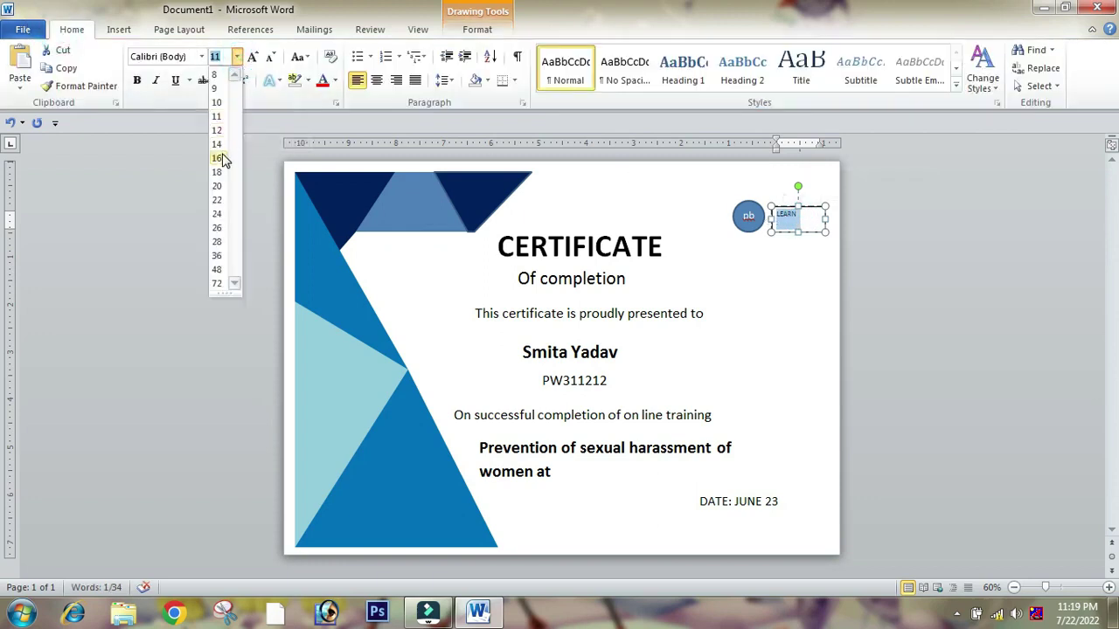
left_click(217, 159)
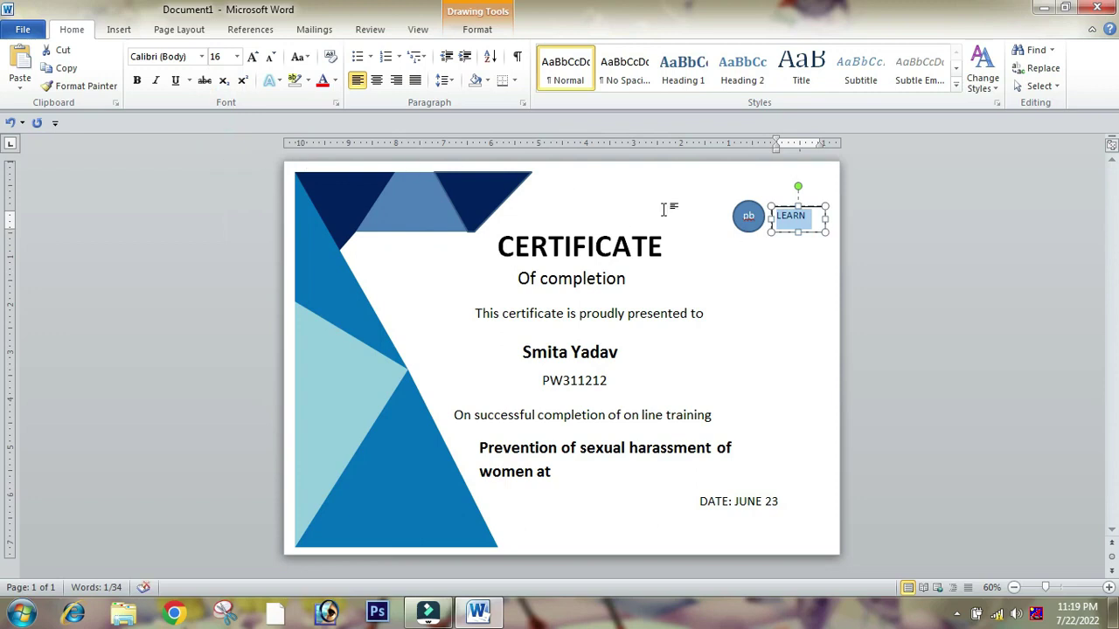
left_click(477, 29)
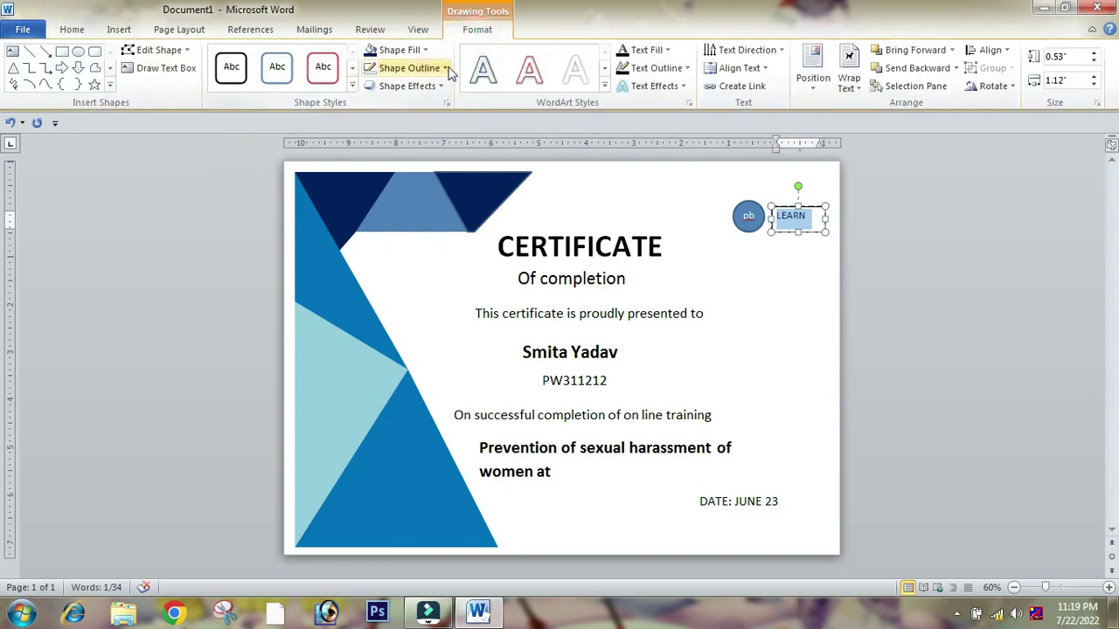
left_click(444, 68)
left_click(394, 204)
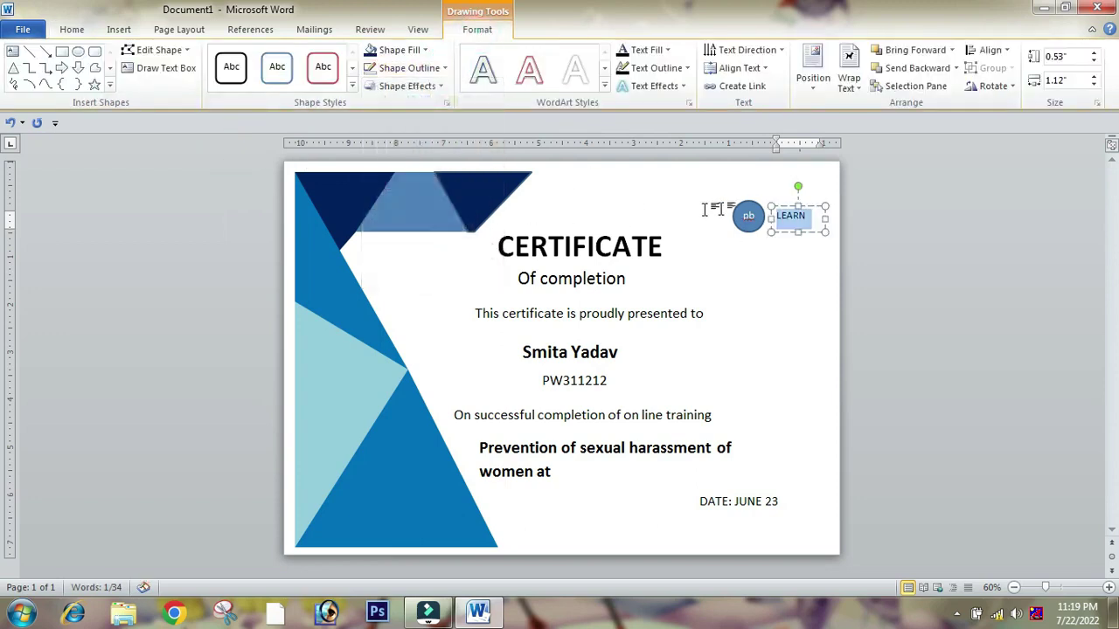
- Nudge the LEARN box so it lines up with the pb circle
left_click_drag(776, 209, 776, 203)
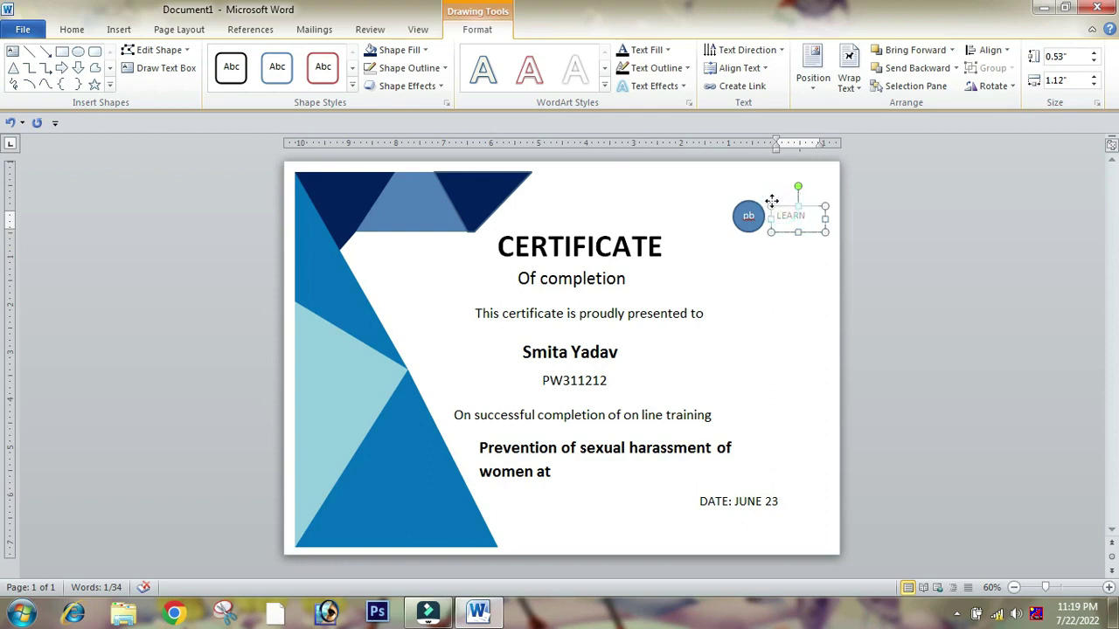
left_click_drag(783, 198, 783, 203)
left_click(754, 255)
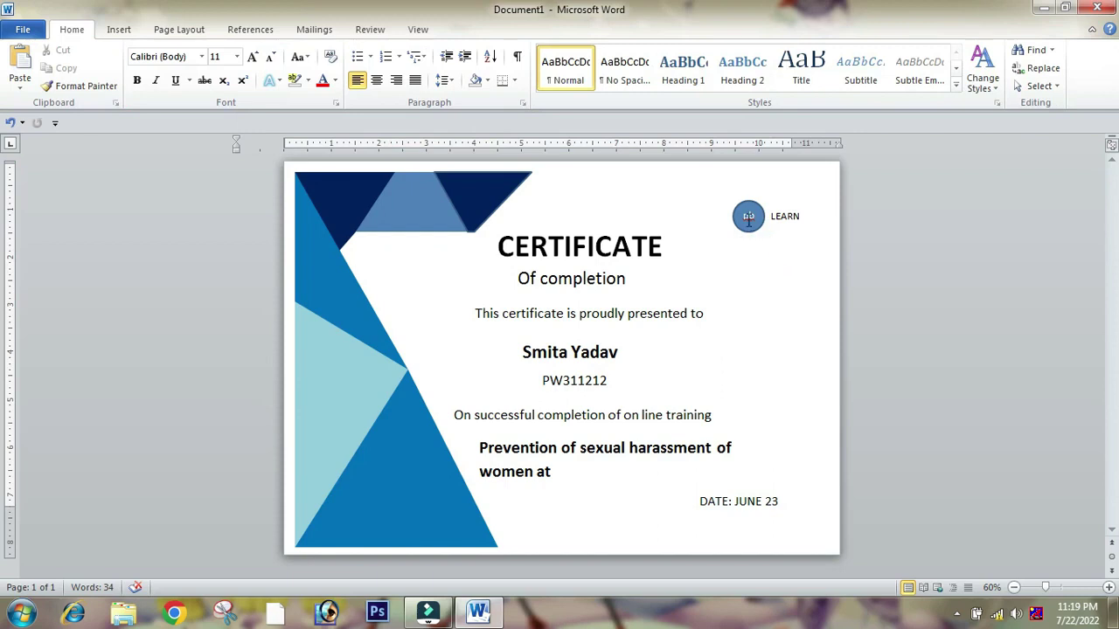
- Ignore the spelling flag on the pb text
left_click(748, 220)
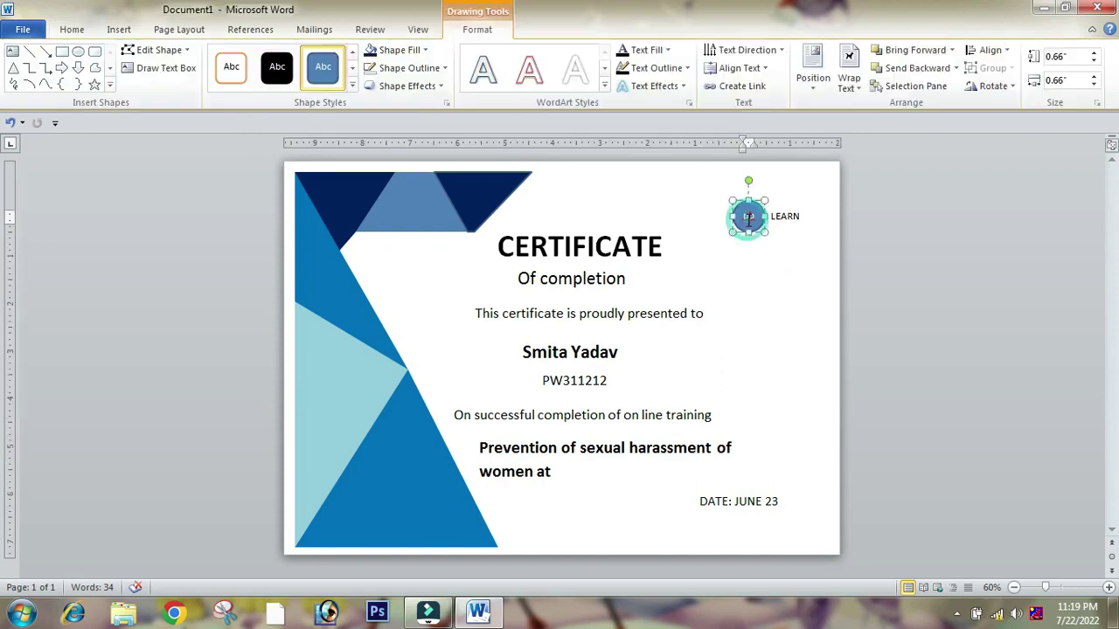
right_click(750, 222)
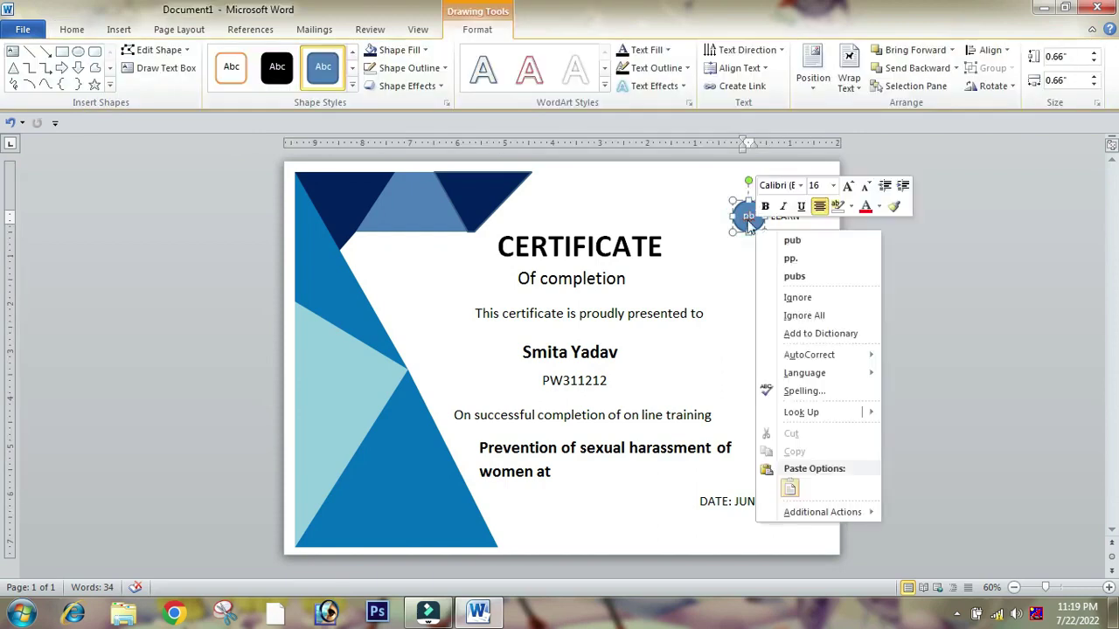
left_click(791, 297)
left_click(766, 292)
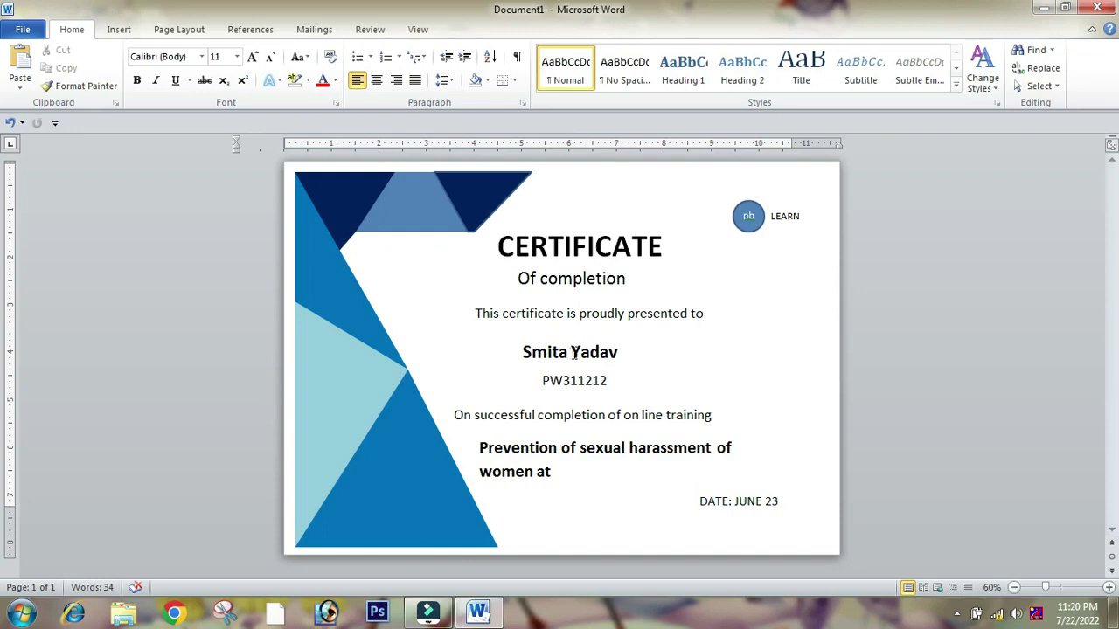
- Move the recipient name text box up slightly
left_click(572, 352)
left_click_drag(573, 338, 577, 330)
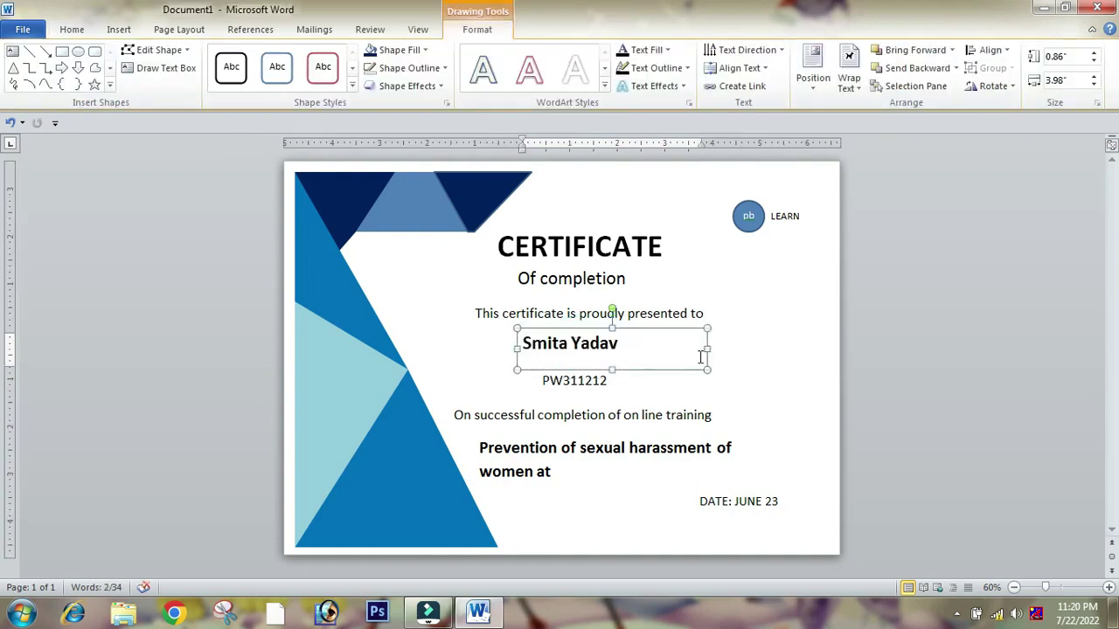
left_click(787, 334)
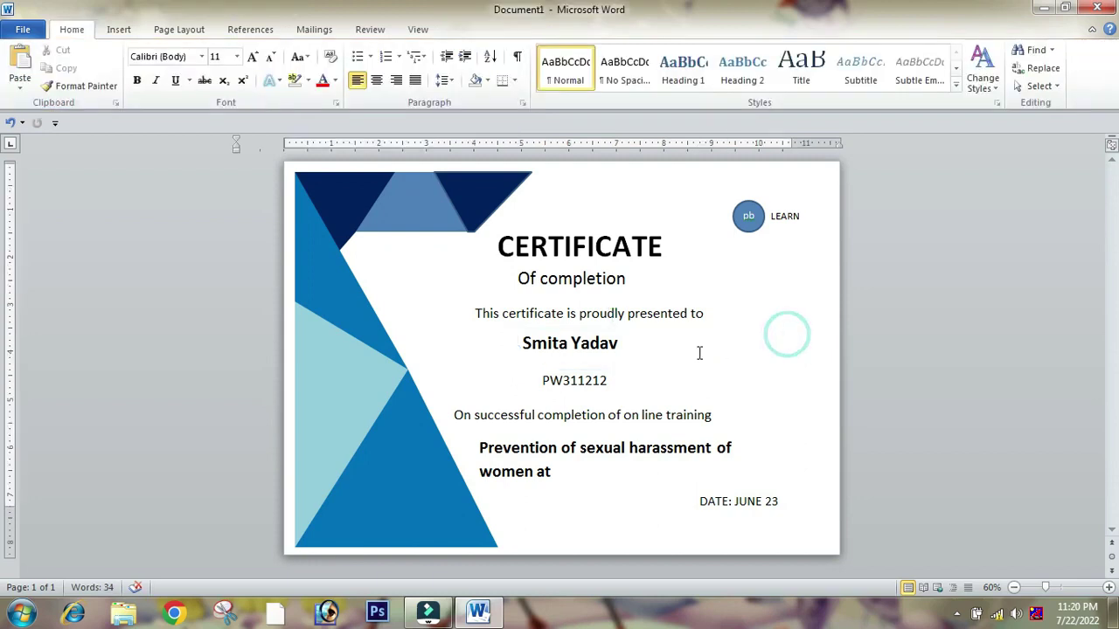
- Move the ID text box below the name up slightly
left_click(563, 370)
left_click_drag(562, 367, 562, 362)
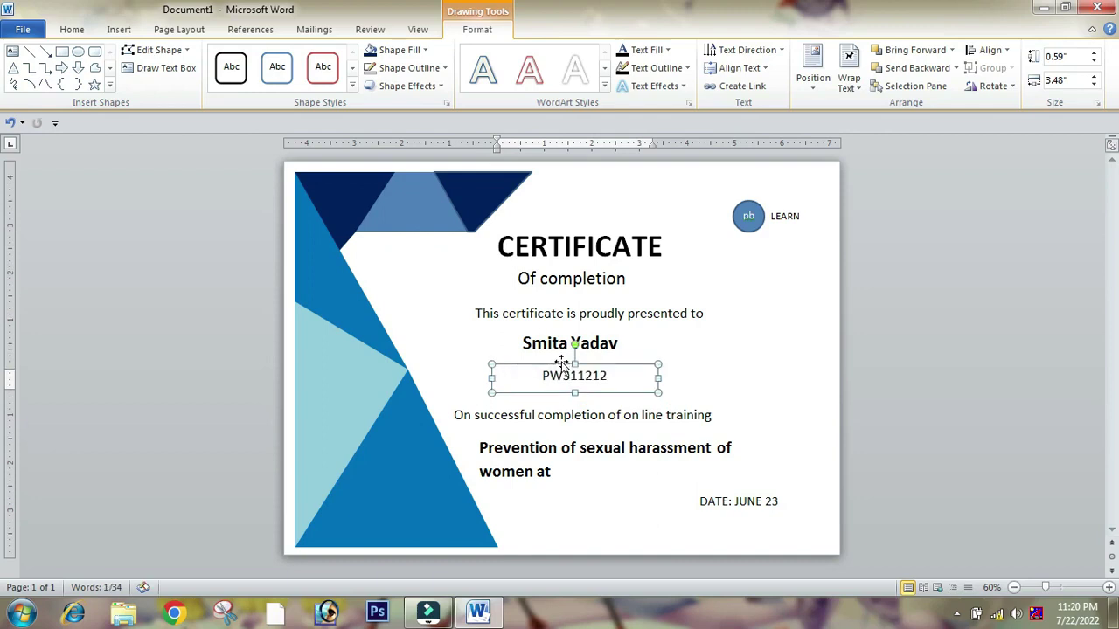
left_click(717, 341)
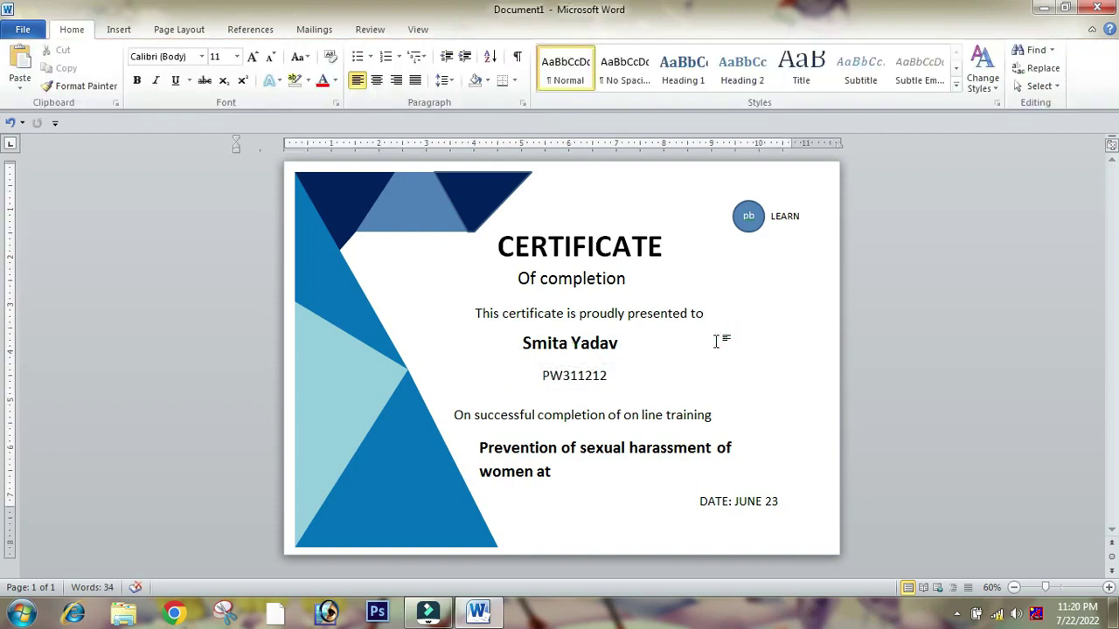